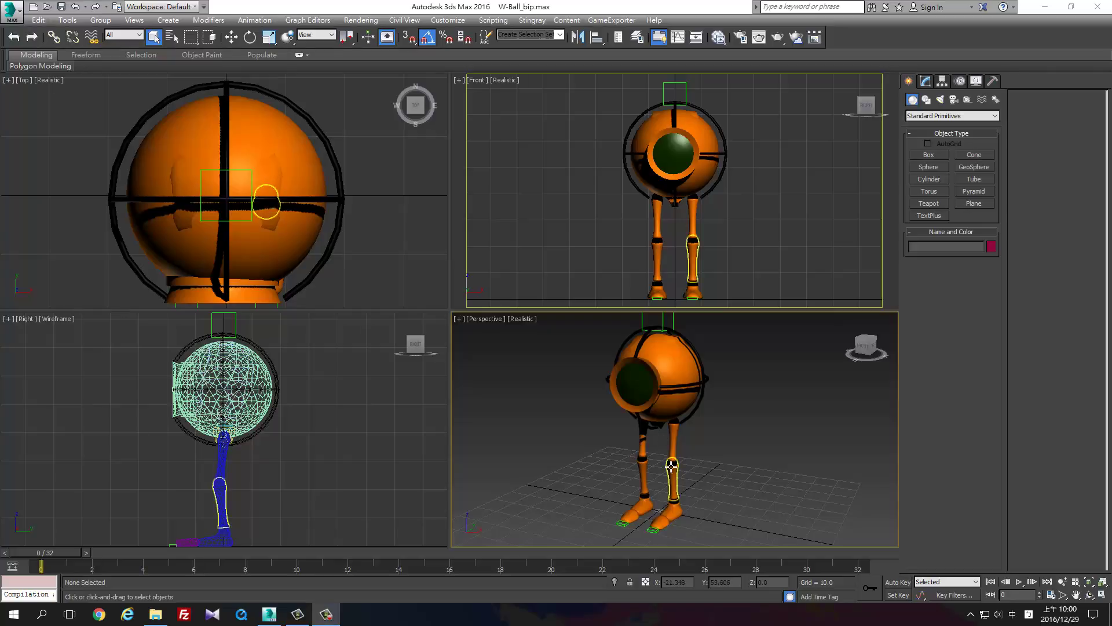
# Hide all geometry by category so only the biped skeleton remains visible
pyautogui.click(695, 352)
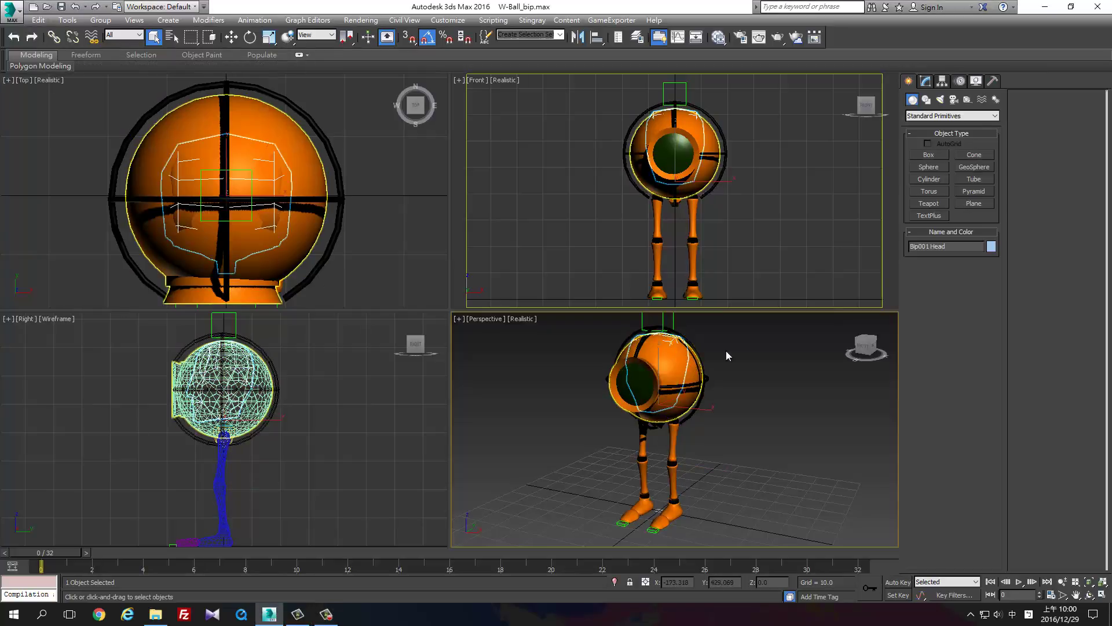
pyautogui.click(959, 82)
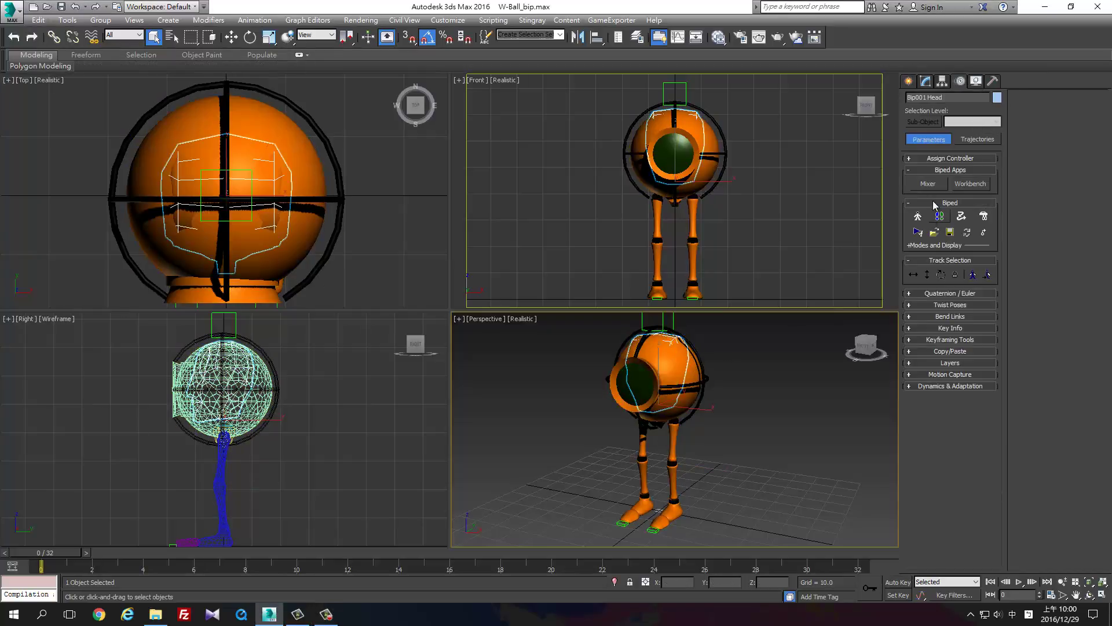
pyautogui.click(980, 82)
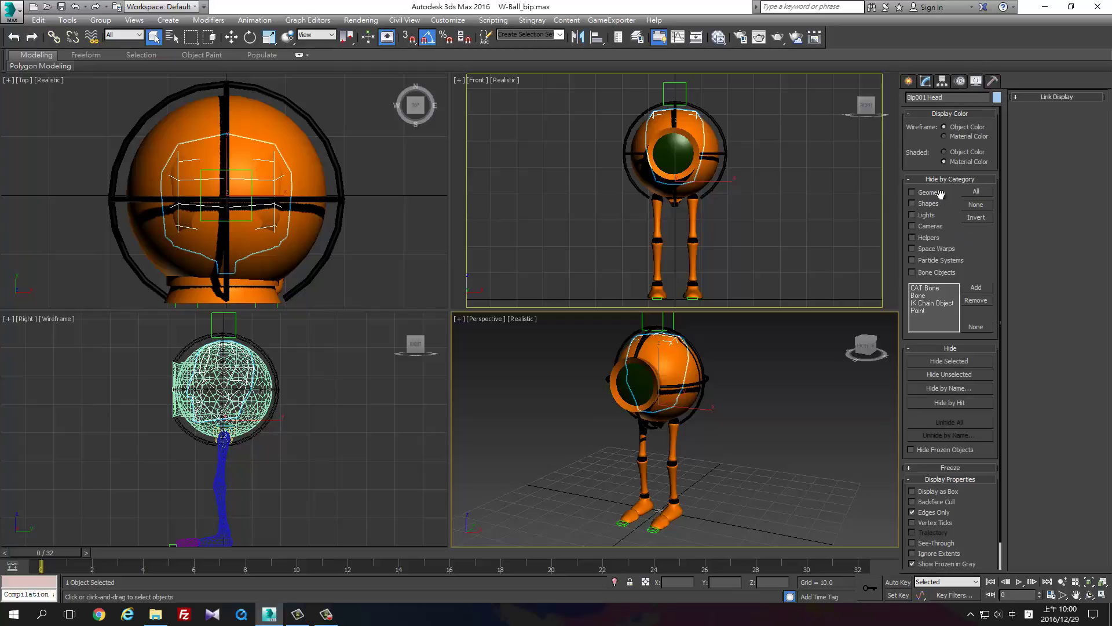
pyautogui.click(932, 194)
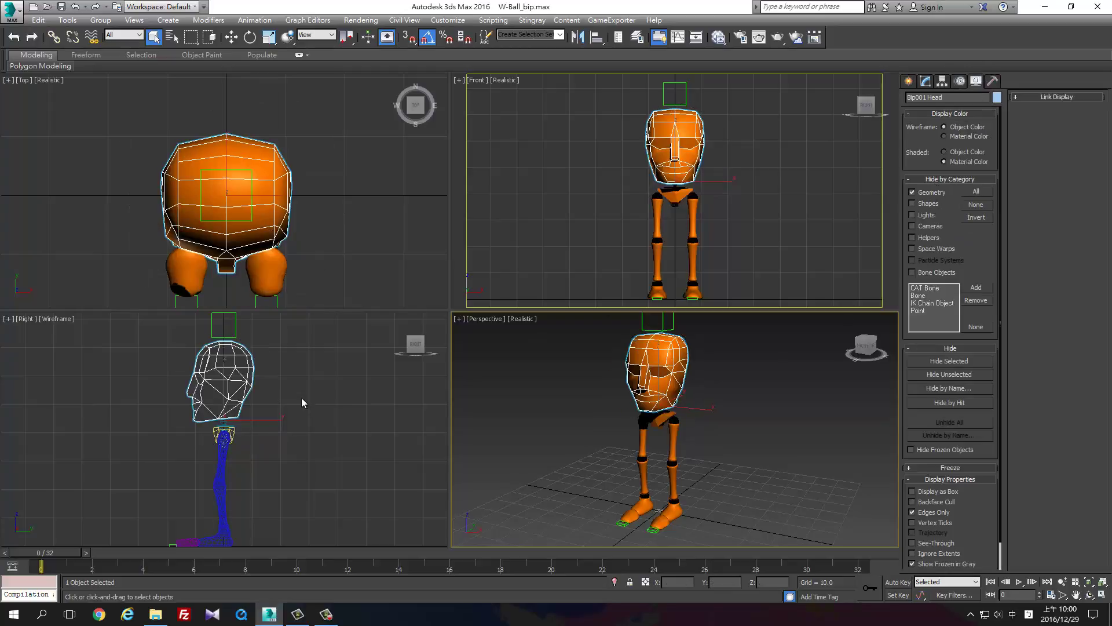
pyautogui.moveTo(301, 397); pyautogui.dragTo(327, 422, button='middle')
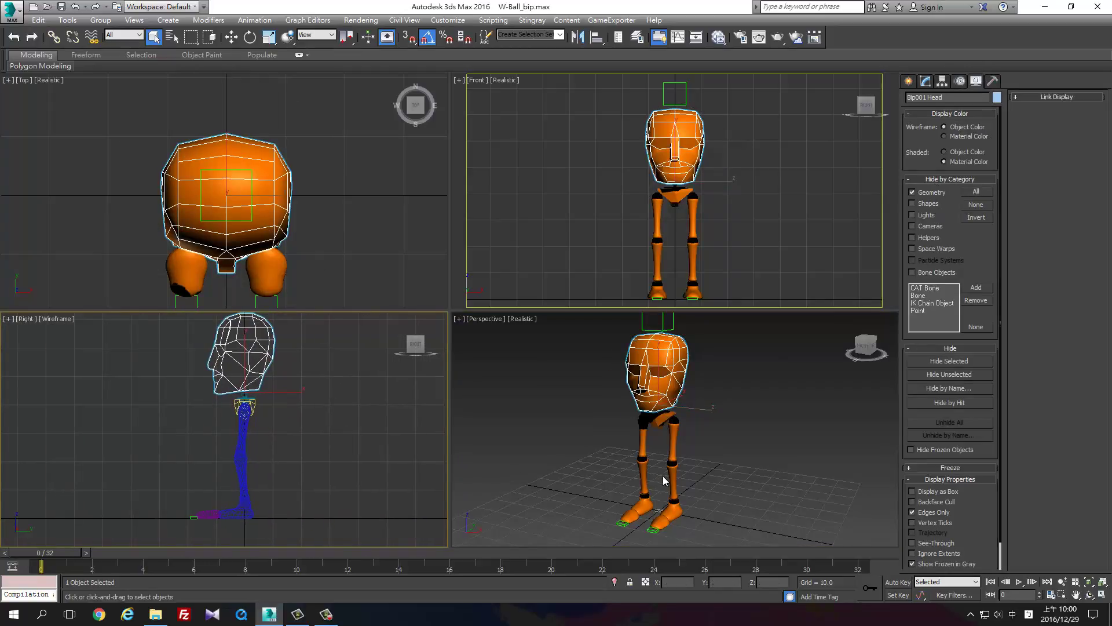
# Select the biped's left foot and go back to the Motion panel
pyautogui.click(243, 509)
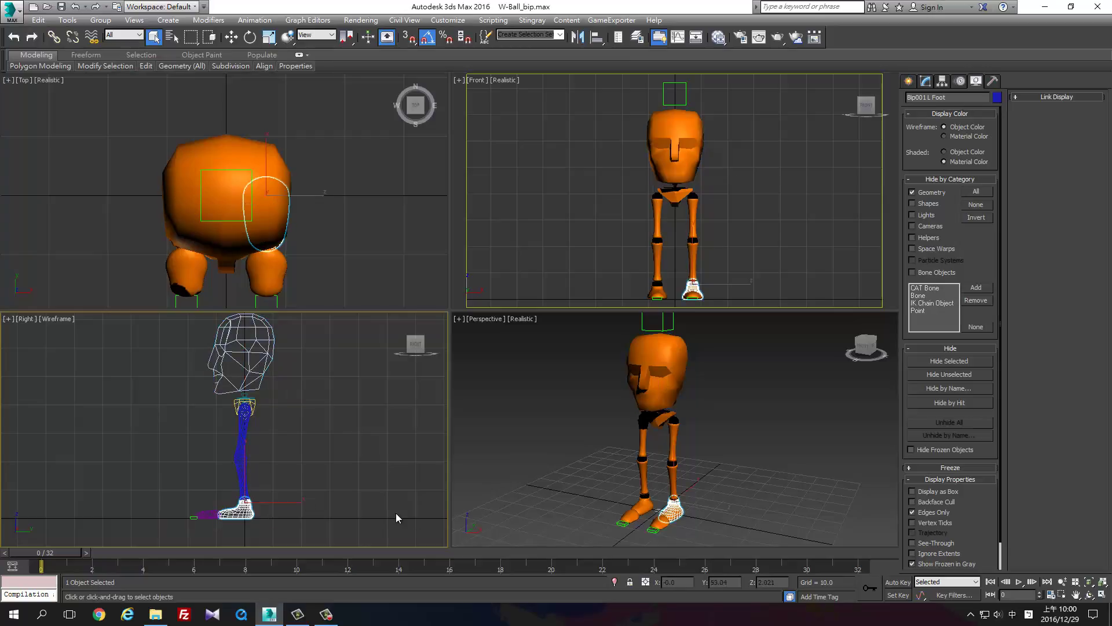
pyautogui.click(942, 81)
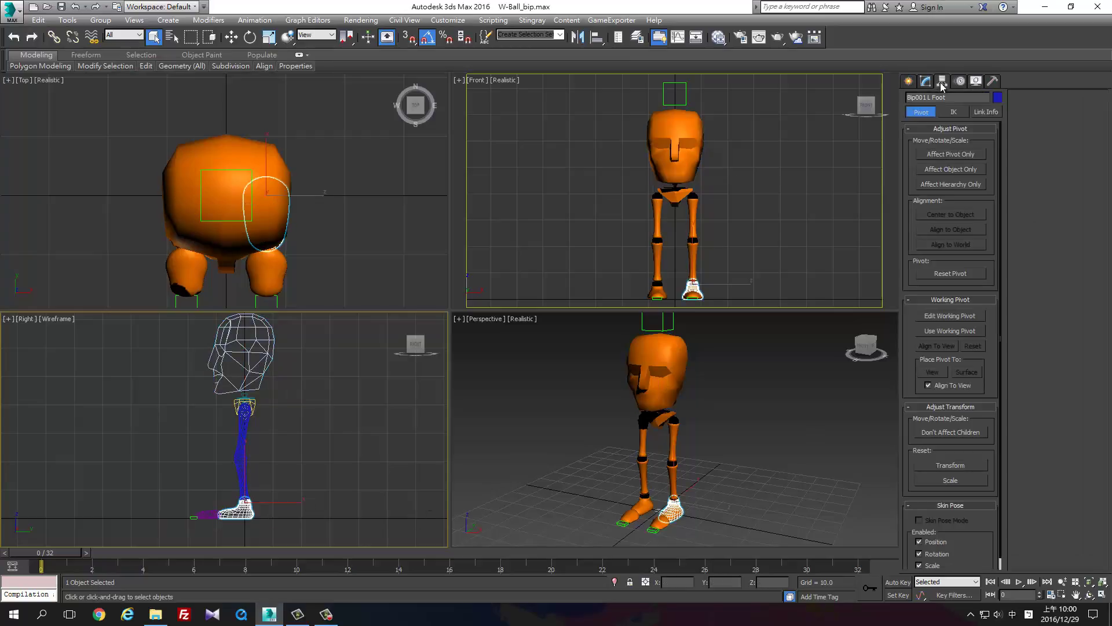
pyautogui.click(960, 82)
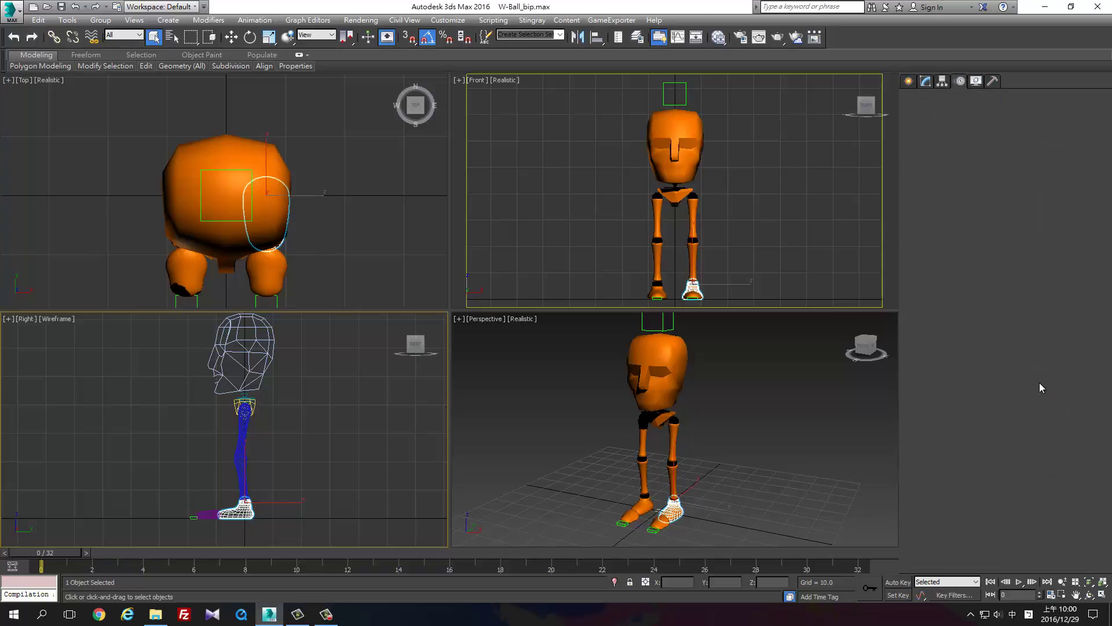
# With Auto Key on, lower Bip001 along Z via Body Vertical at frame 0
pyautogui.click(898, 582)
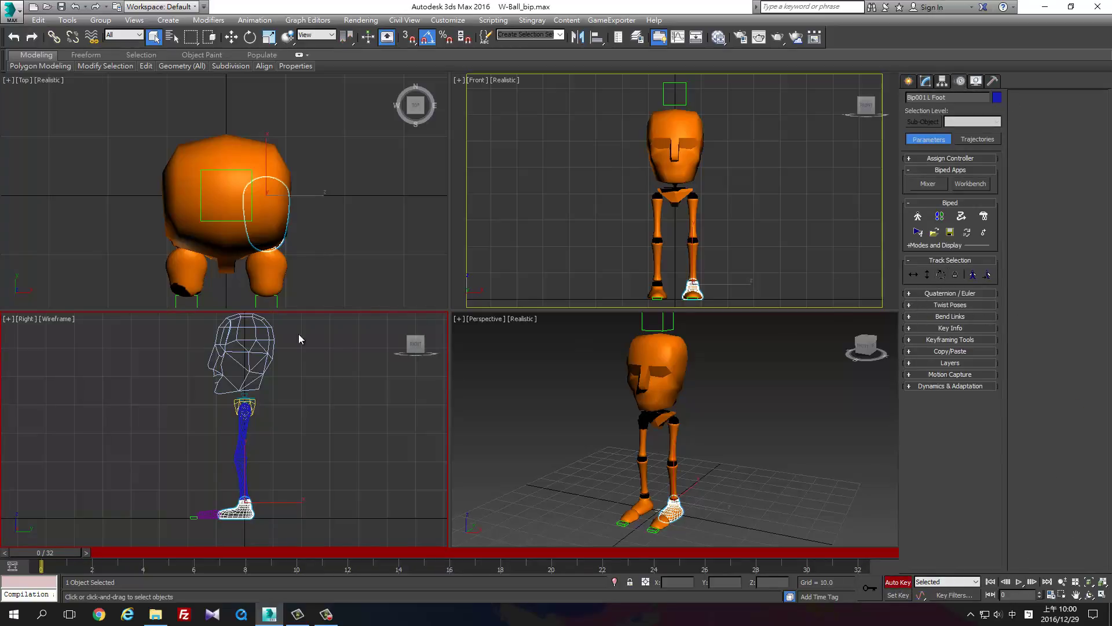
pyautogui.moveTo(415, 344)
pyautogui.click(928, 274)
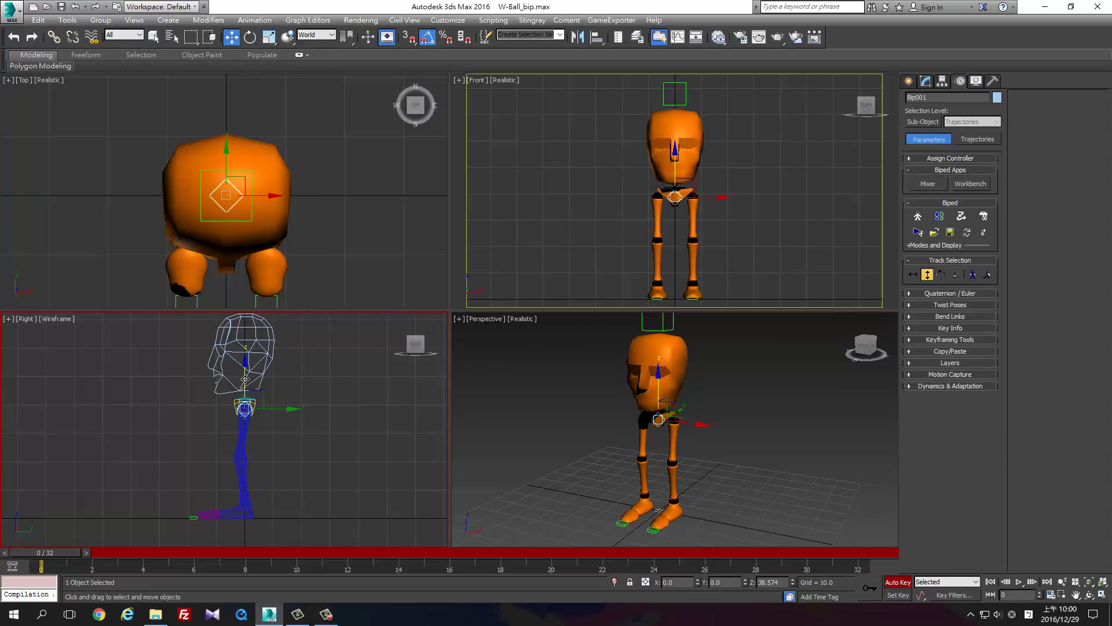
pyautogui.moveTo(246, 380); pyautogui.dragTo(241, 402)
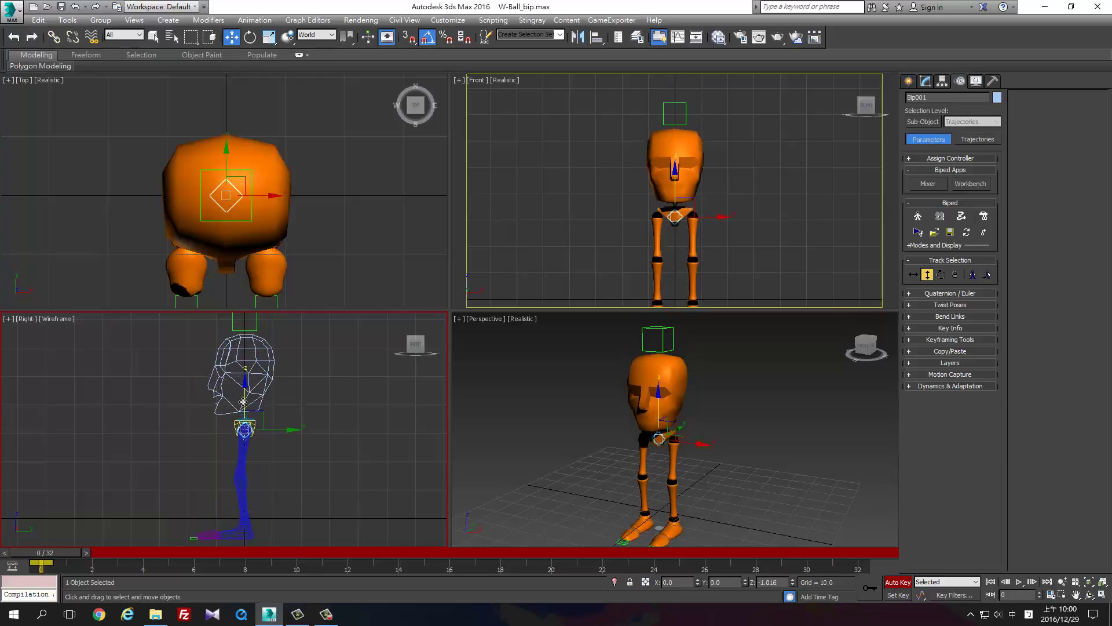
pyautogui.click(245, 532)
# Raise the left foot and move it down and back for the rear leg
pyautogui.moveTo(245, 530); pyautogui.dragTo(227, 479)
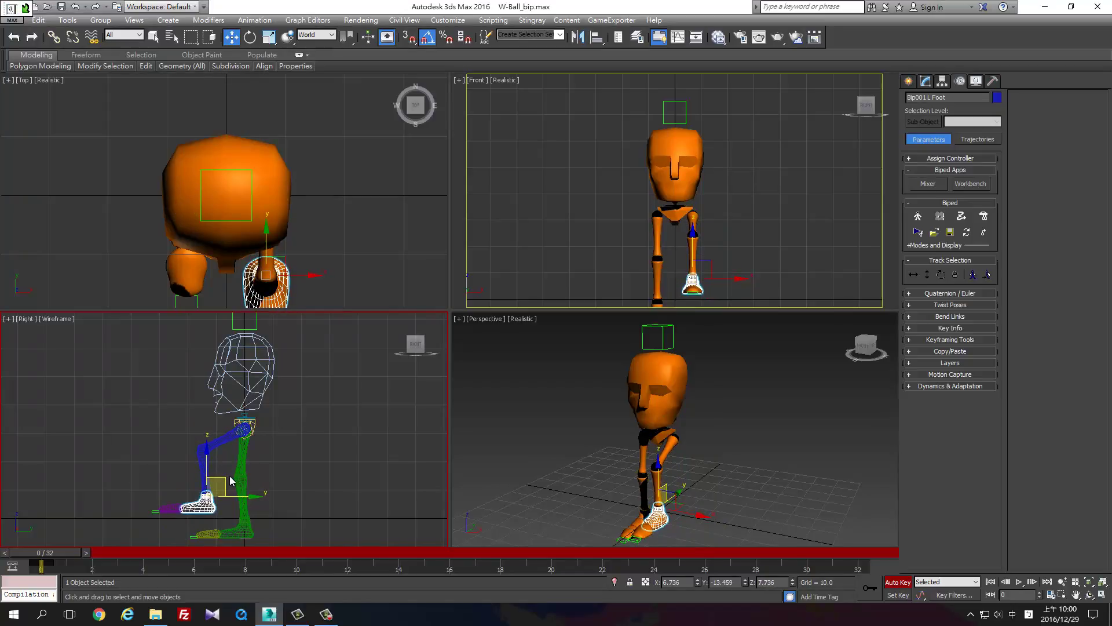
pyautogui.press('e')
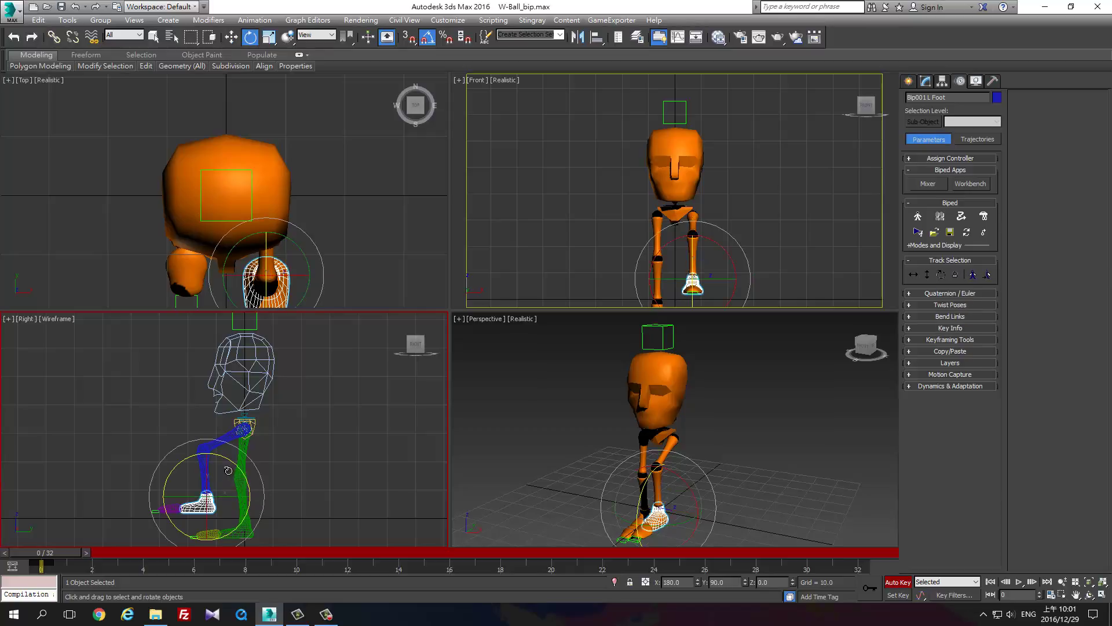
pyautogui.press('w')
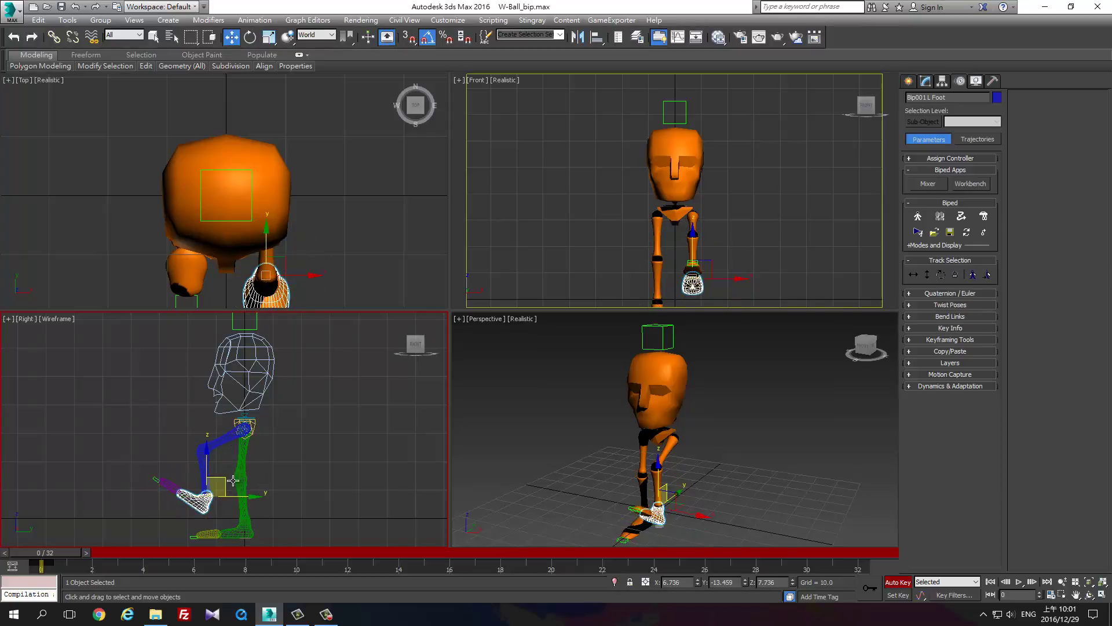
pyautogui.moveTo(224, 482)
pyautogui.mouseDown()
pyautogui.moveTo(204, 503)
pyautogui.moveTo(302, 501)
pyautogui.moveTo(321, 480)
pyautogui.mouseUp()
pyautogui.click(259, 520)
# Raise the right foot slightly forward
pyautogui.press('e')
pyautogui.press('w')
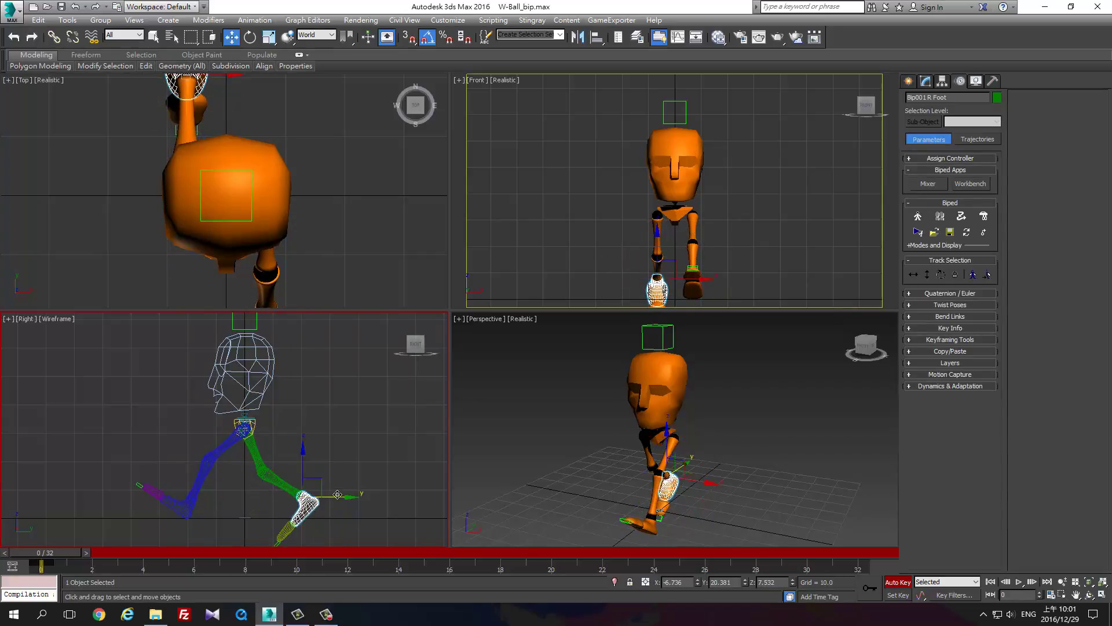
pyautogui.click(327, 491)
pyautogui.moveTo(305, 505)
pyautogui.mouseDown()
pyautogui.moveTo(317, 493)
pyautogui.moveTo(345, 514)
pyautogui.mouseUp()
# Bend the right toe down onto the ground and reposition the left foot
pyautogui.click(293, 517)
pyautogui.press('e')
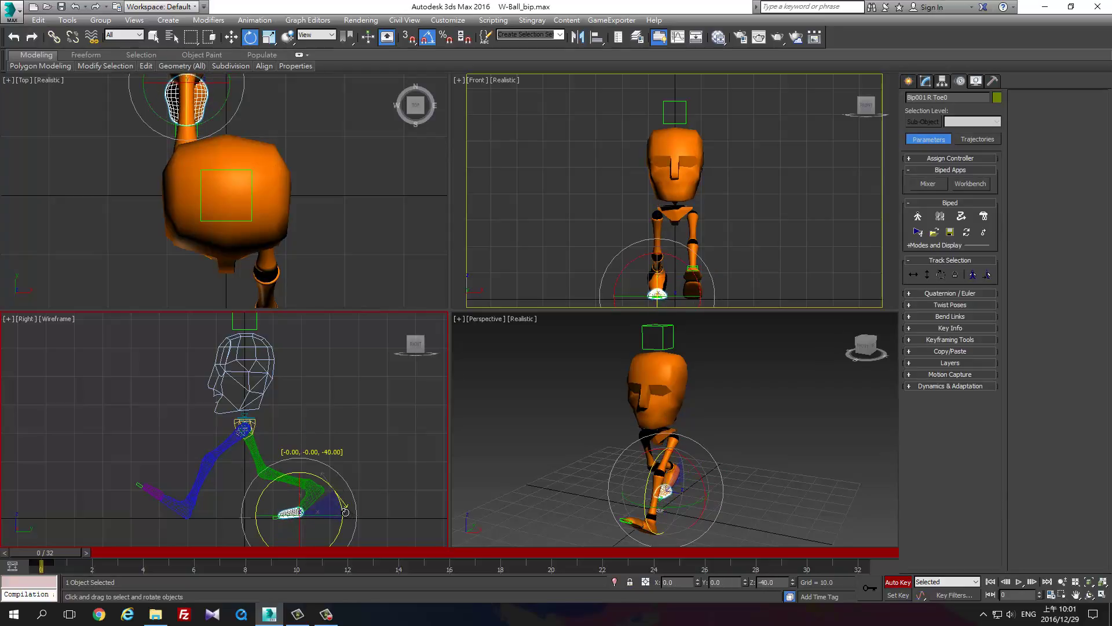
pyautogui.press('w')
pyautogui.moveTo(315, 497); pyautogui.dragTo(308, 498)
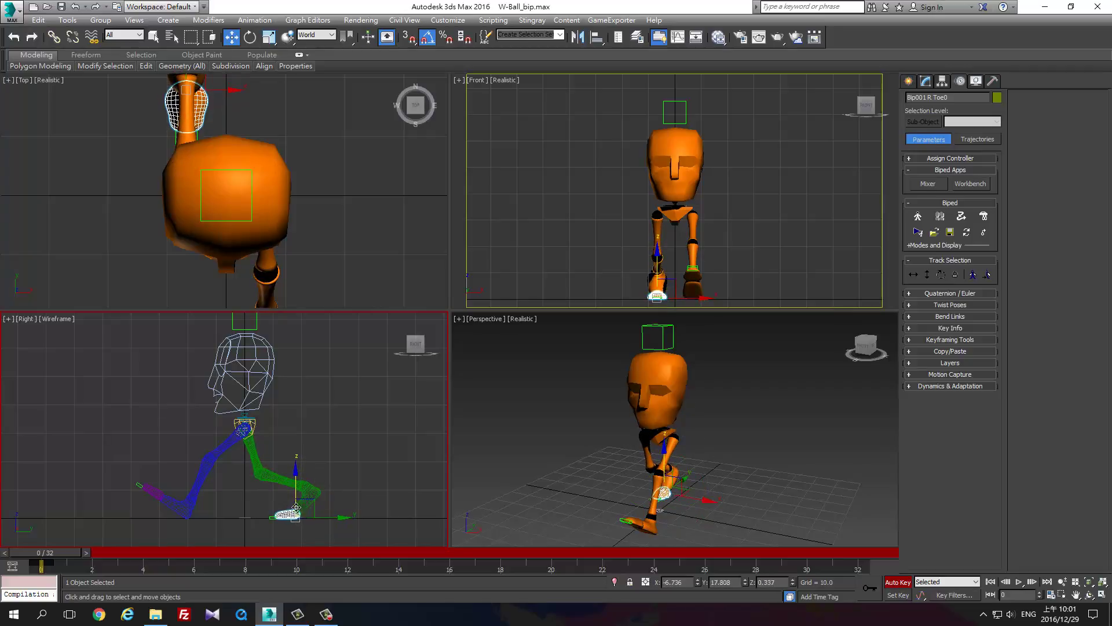
pyautogui.moveTo(310, 501); pyautogui.dragTo(302, 501)
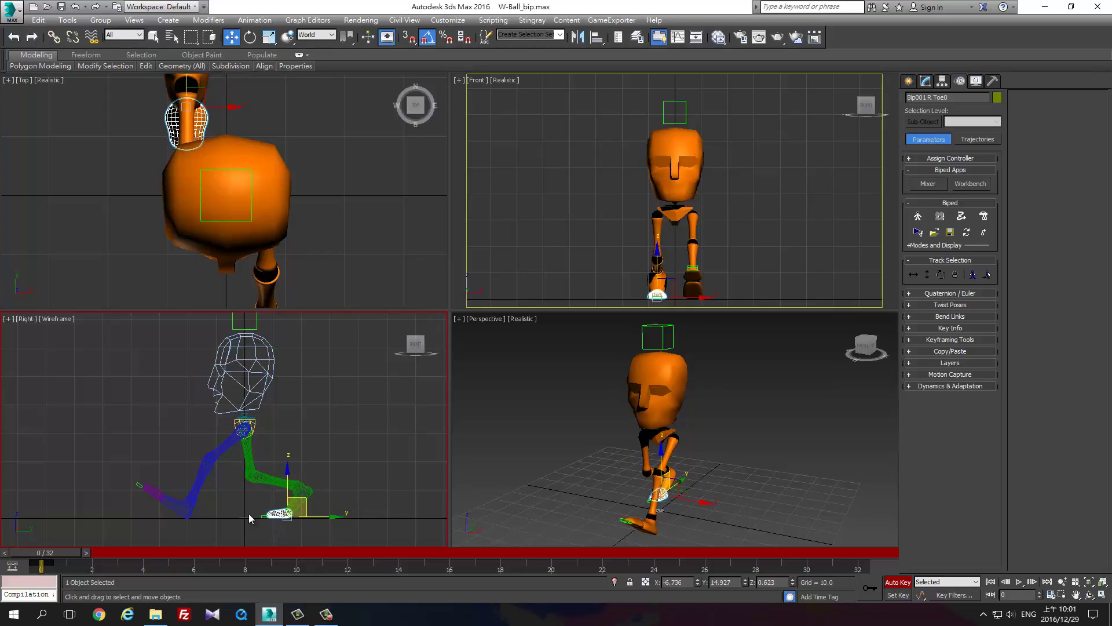
pyautogui.moveTo(184, 512); pyautogui.dragTo(199, 509)
# Raise then lower the centre of mass with Body Vertical, nudging the left foot
pyautogui.click(928, 274)
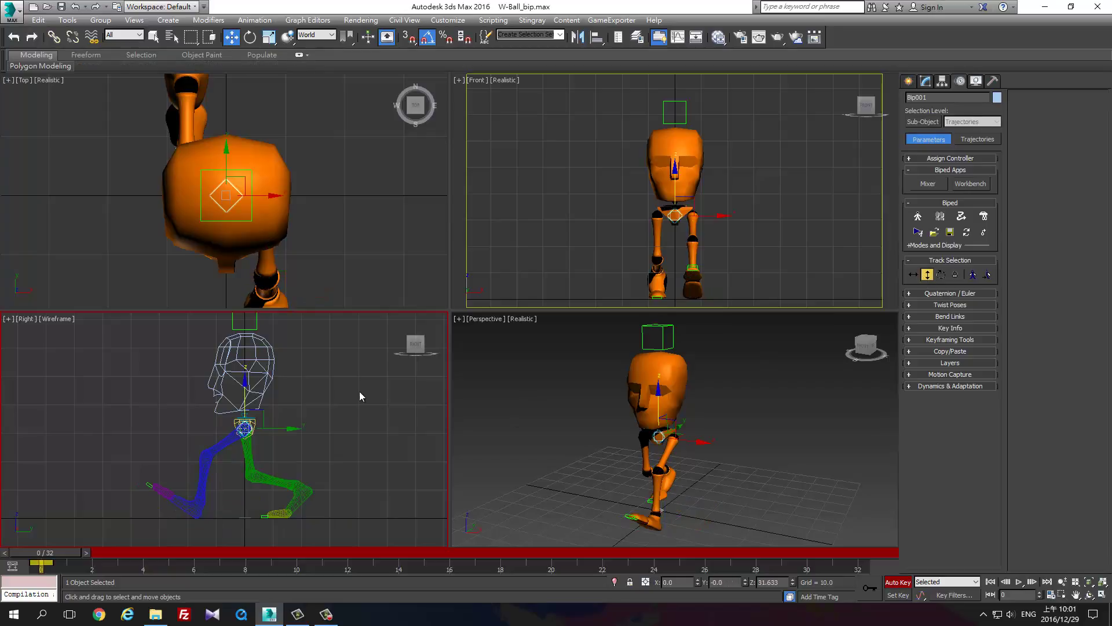
pyautogui.moveTo(245, 393); pyautogui.dragTo(242, 382)
pyautogui.click(192, 509)
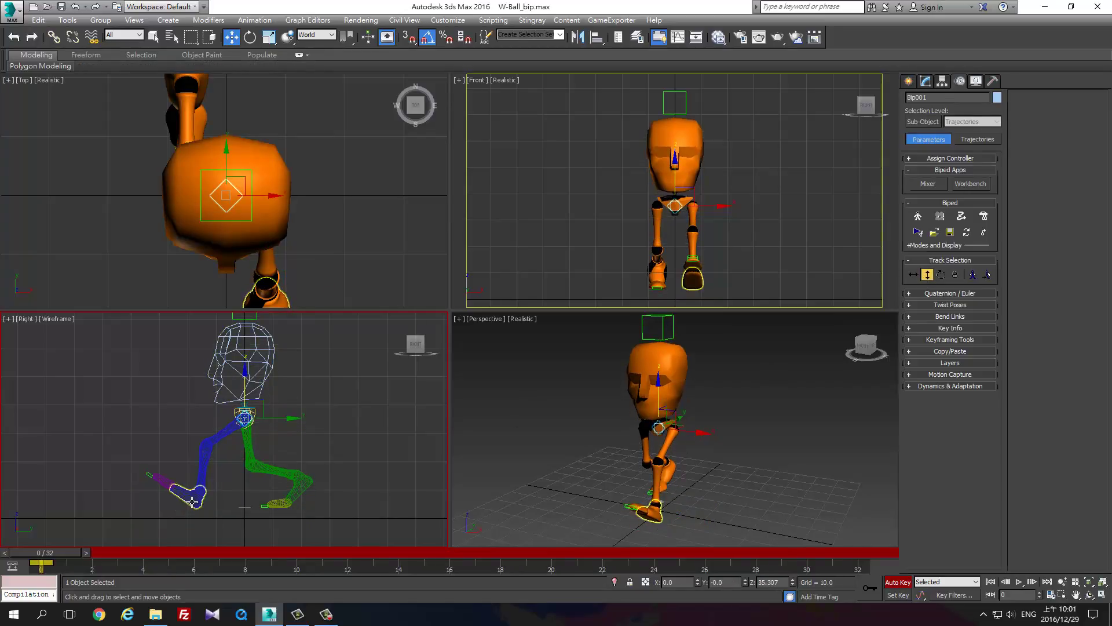
pyautogui.moveTo(191, 512); pyautogui.dragTo(191, 512)
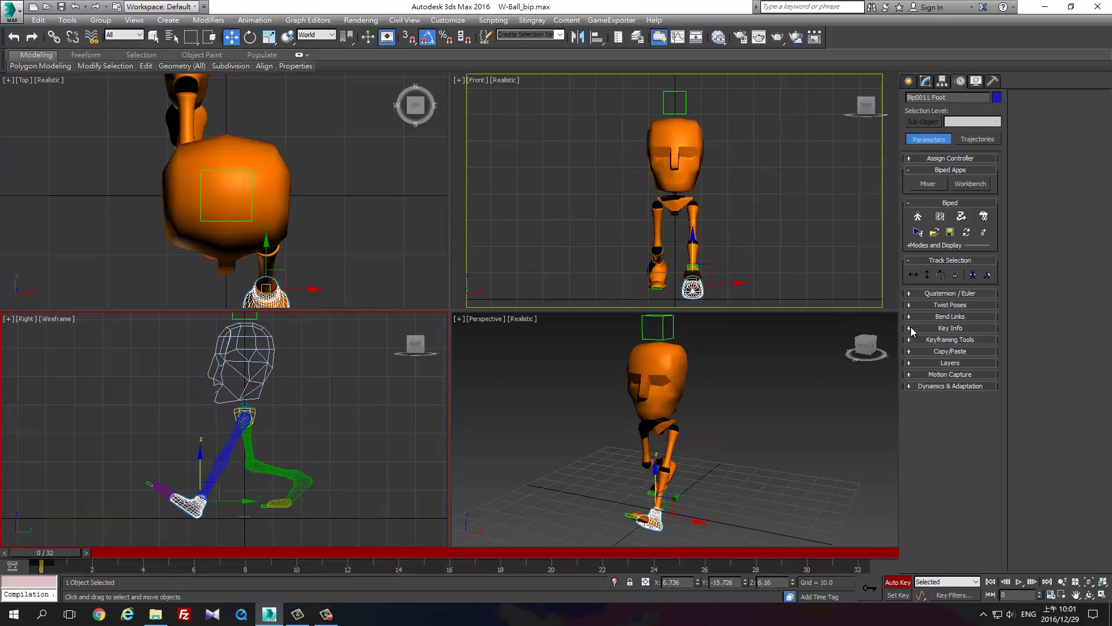
pyautogui.click(928, 275)
pyautogui.click(241, 394)
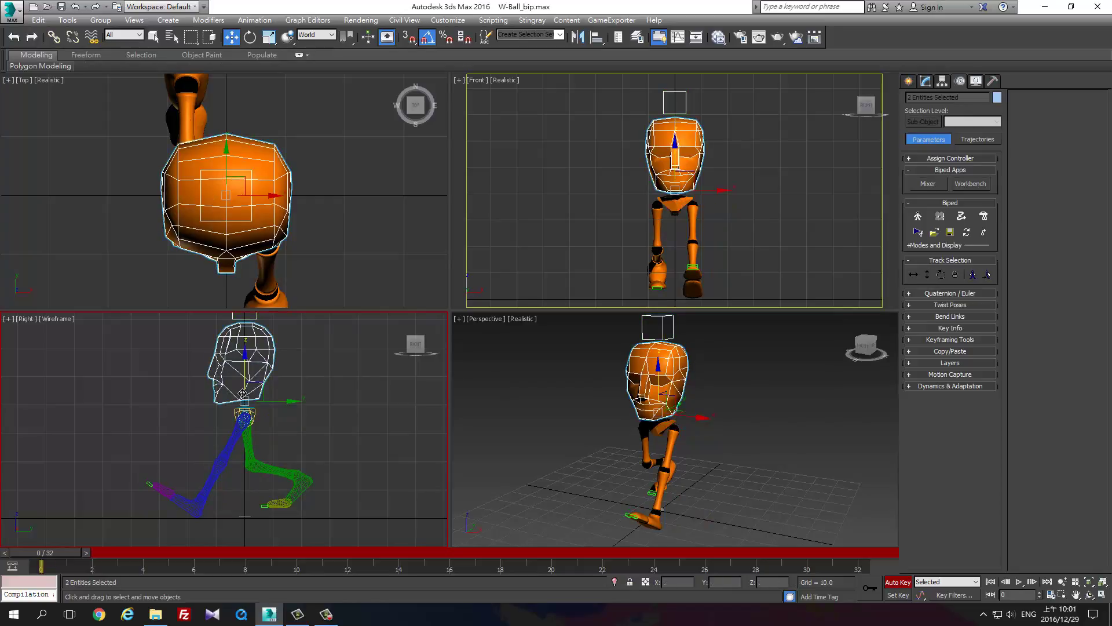
pyautogui.click(927, 275)
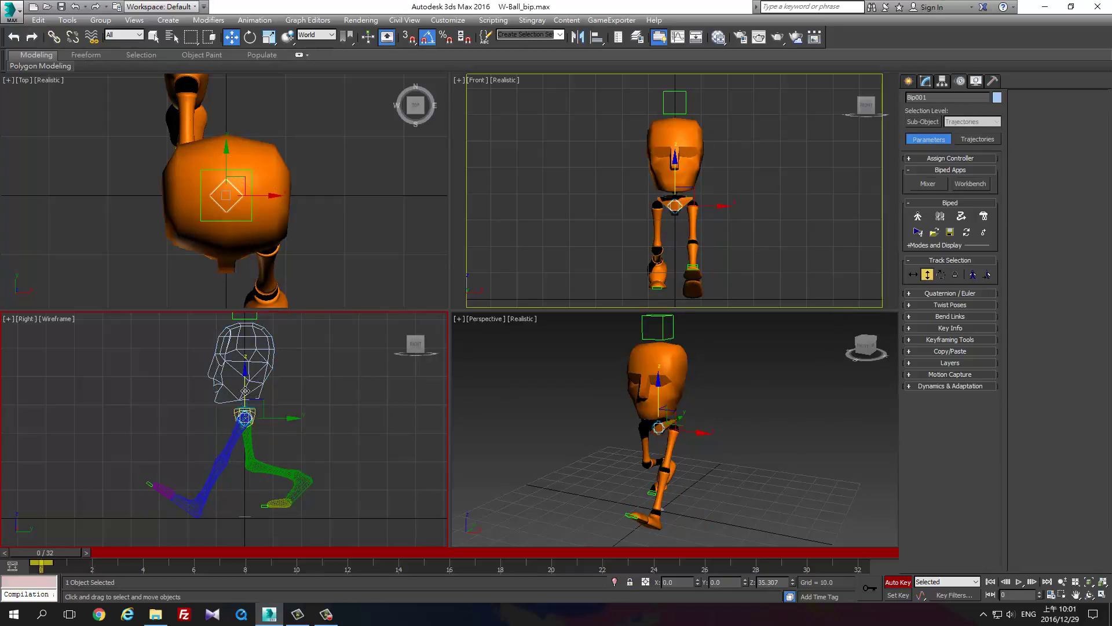
pyautogui.moveTo(245, 390); pyautogui.dragTo(245, 396)
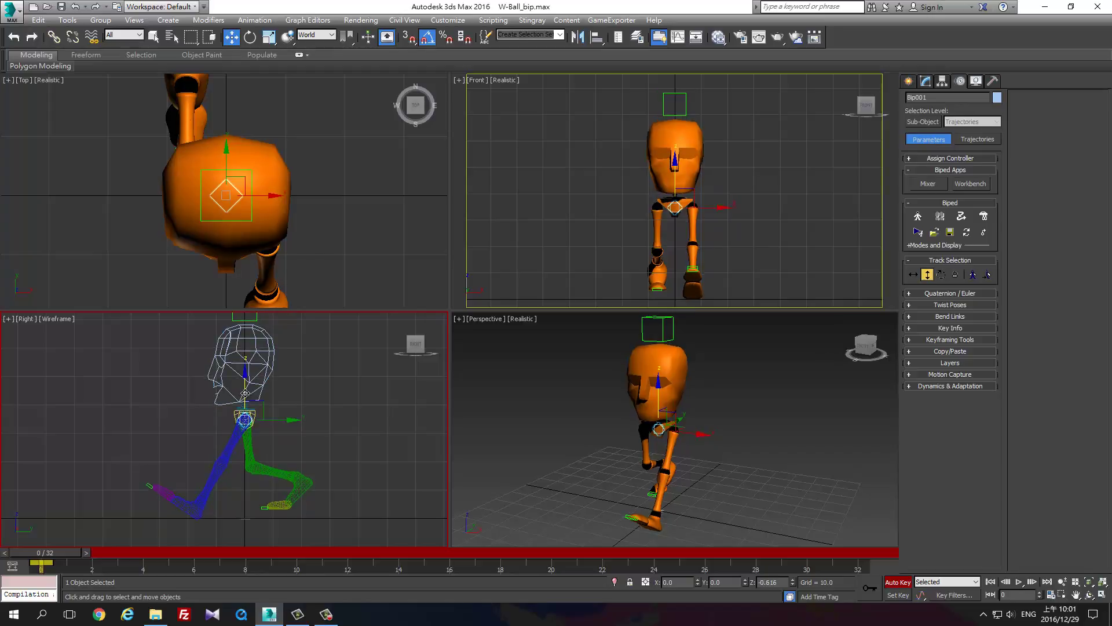
# Settle the left foot onto the ground and lift the right foot up and forward
pyautogui.click(200, 506)
pyautogui.moveTo(212, 501); pyautogui.dragTo(220, 500)
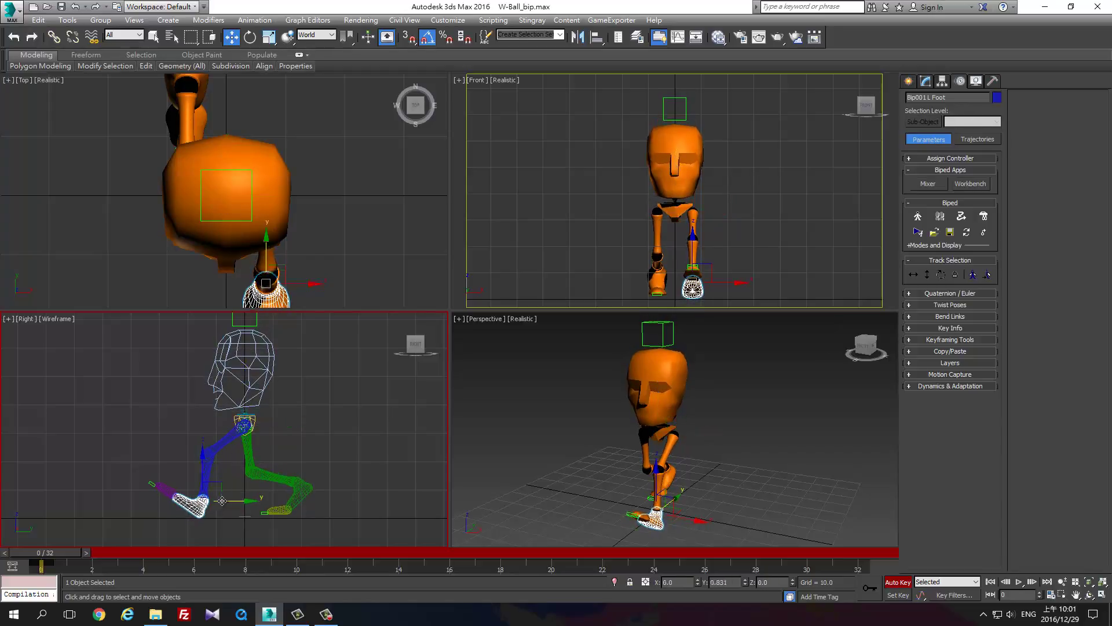
pyautogui.click(298, 495)
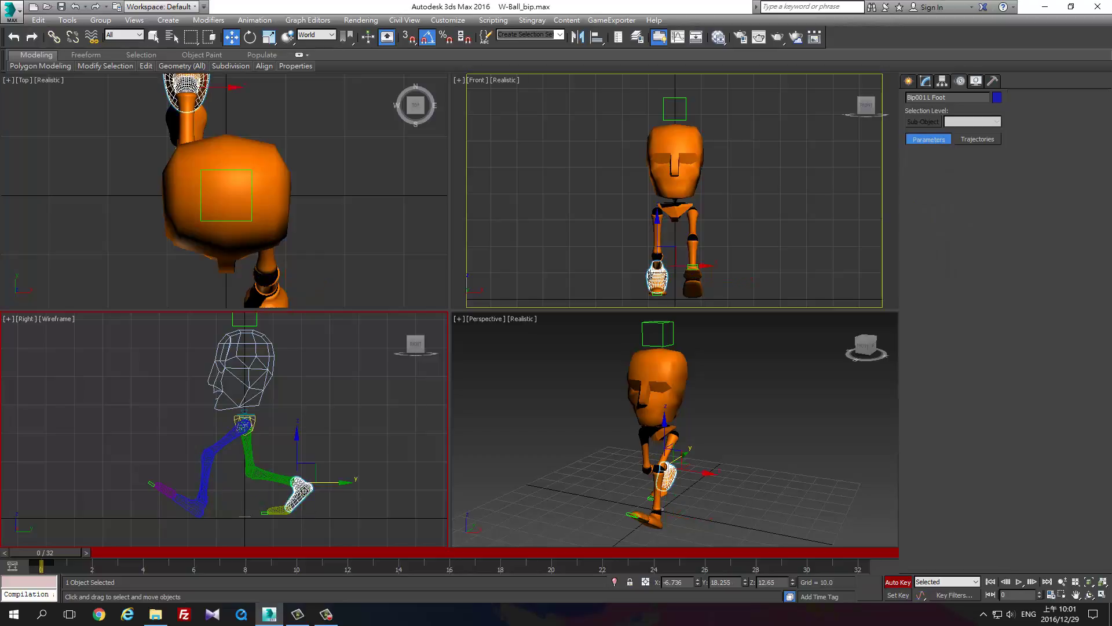
pyautogui.moveTo(301, 489); pyautogui.dragTo(321, 483)
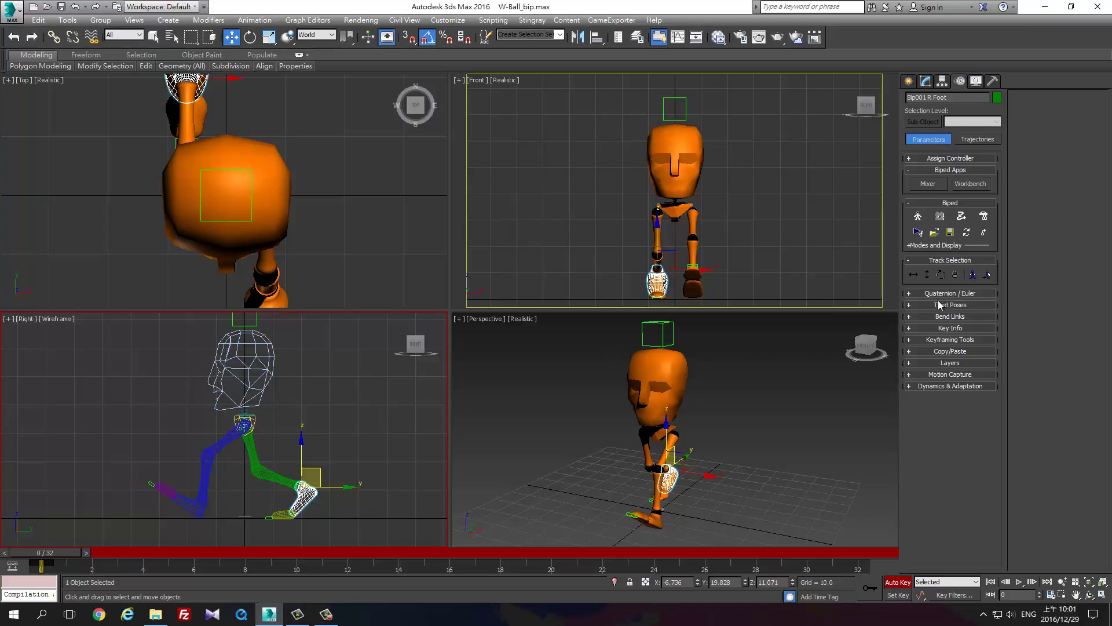
# Rotate Bip001 Pelvis about -25° around its vertical axis
pyautogui.click(669, 210)
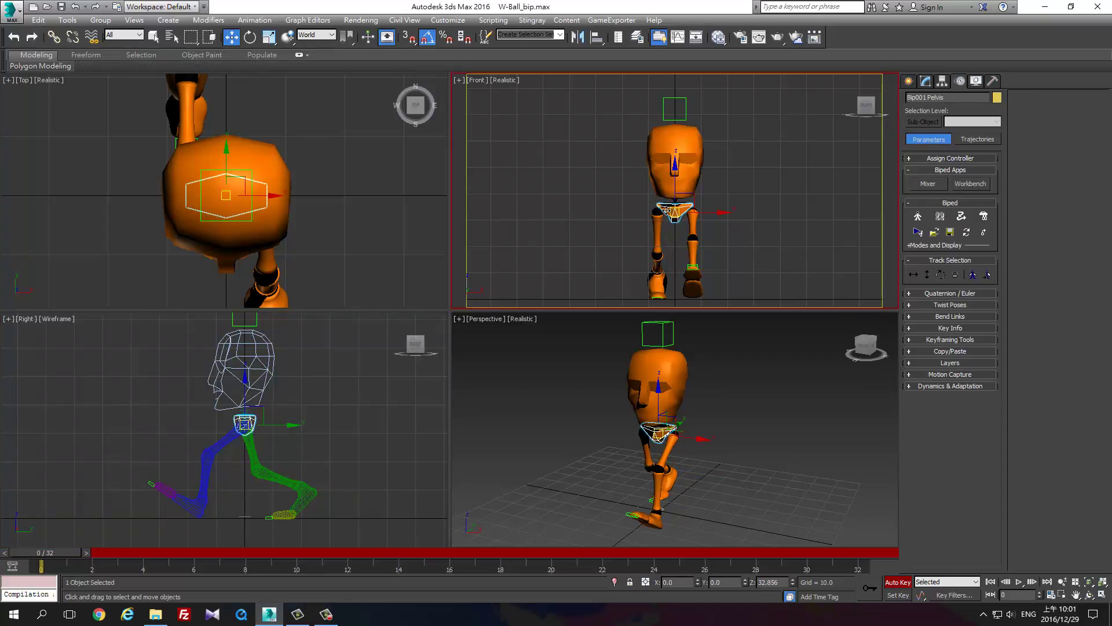
pyautogui.press('e')
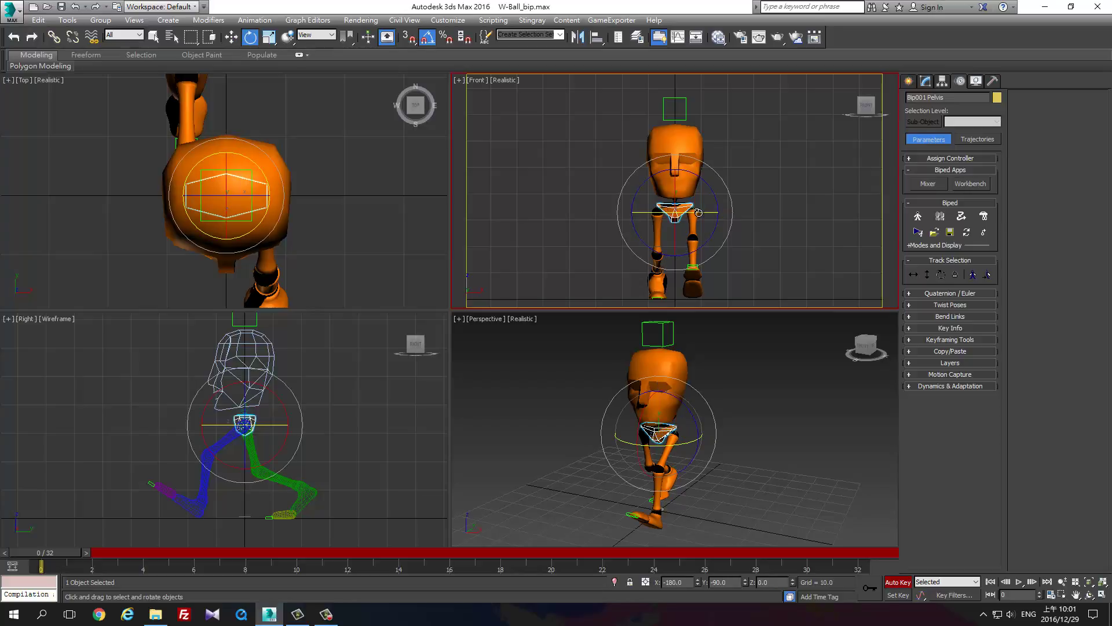
pyautogui.moveTo(699, 212); pyautogui.dragTo(688, 217)
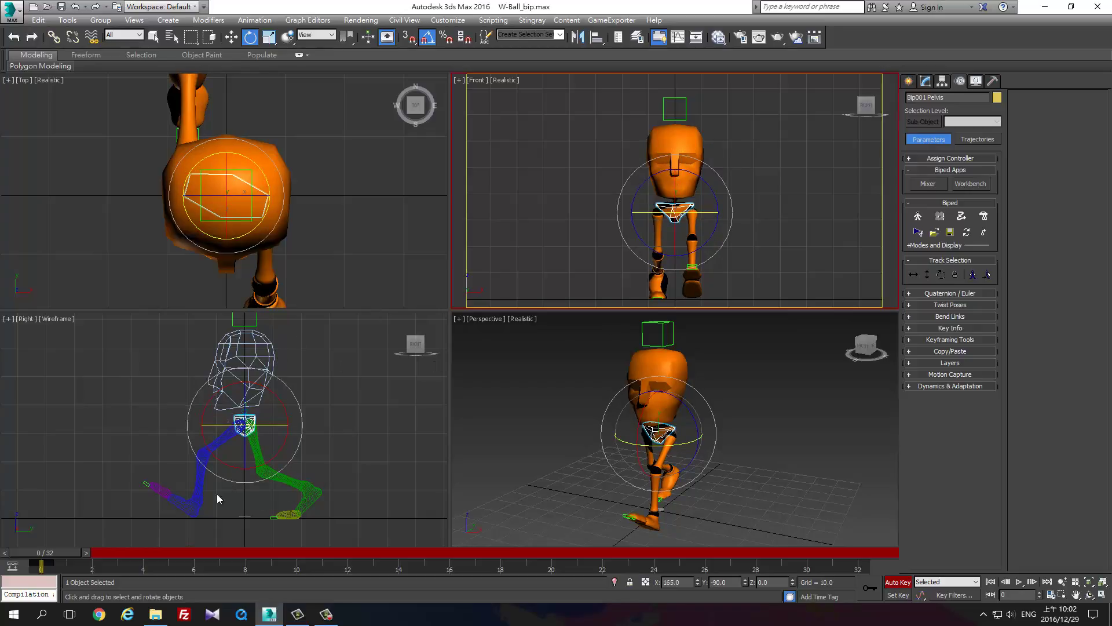
# Select the left foot with the Move tool and zoom in
pyautogui.click(200, 498)
pyautogui.press('w')
pyautogui.scroll(2, 218, 486)
pyautogui.scroll(1, 217, 482)
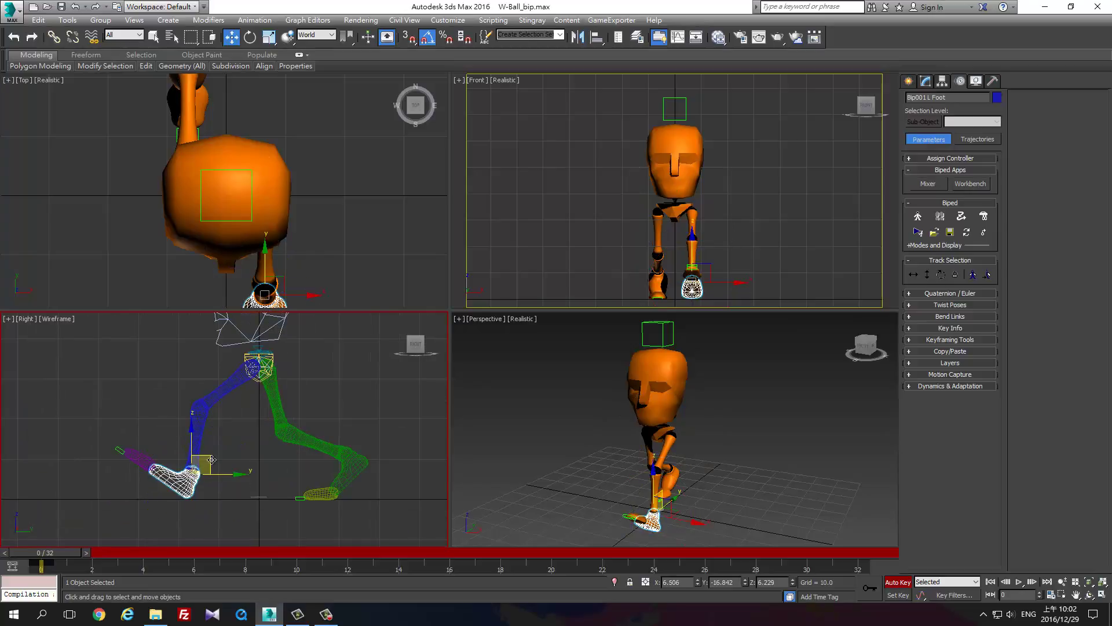
# Lower the left foot slightly and bend the left calf -10° about X
pyautogui.moveTo(211, 460); pyautogui.dragTo(210, 462)
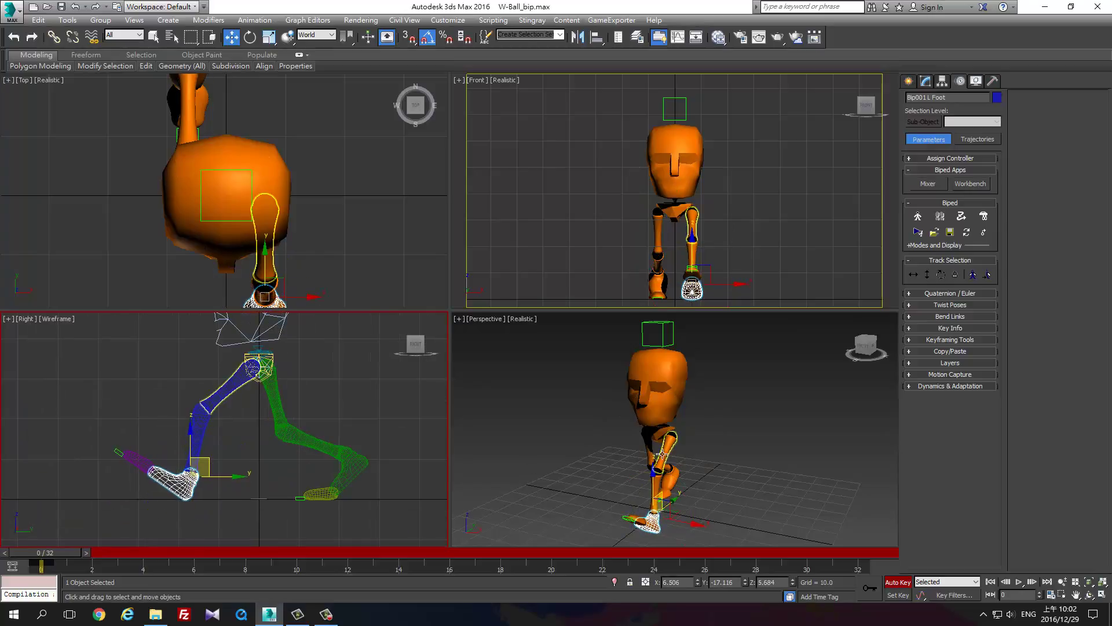
pyautogui.moveTo(704, 481)
pyautogui.keyDown('alt'); pyautogui.mouseDown(button='middle')
pyautogui.moveTo(713, 484)
pyautogui.moveTo(689, 479)
pyautogui.moveTo(681, 495)
pyautogui.moveTo(702, 499)
pyautogui.mouseUp(button='middle'); pyautogui.keyUp('alt')
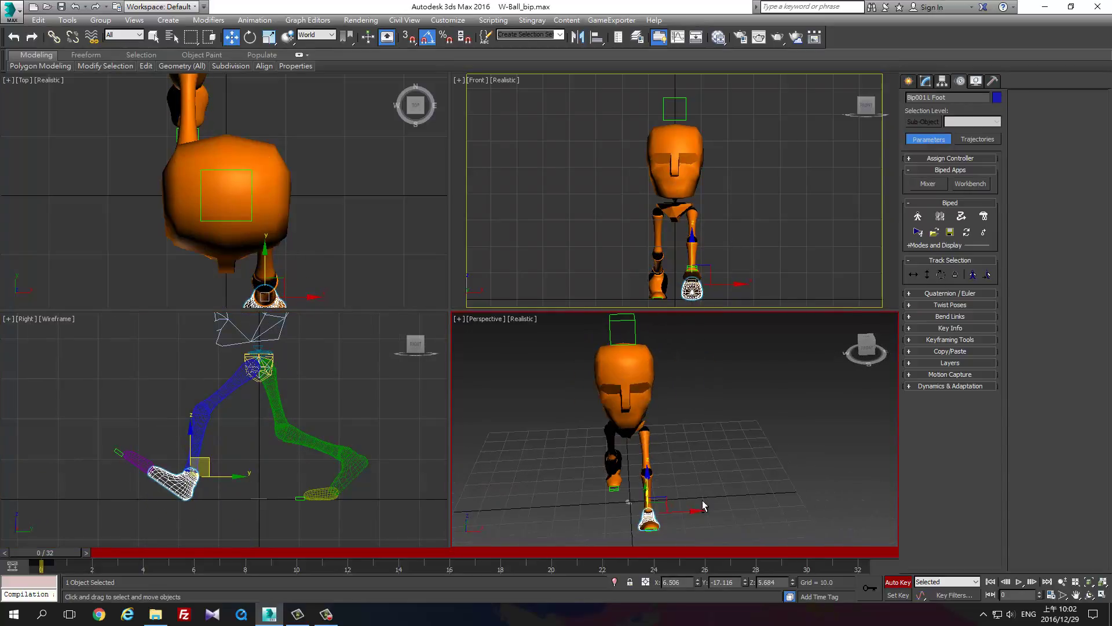
pyautogui.click(647, 489)
pyautogui.press('e')
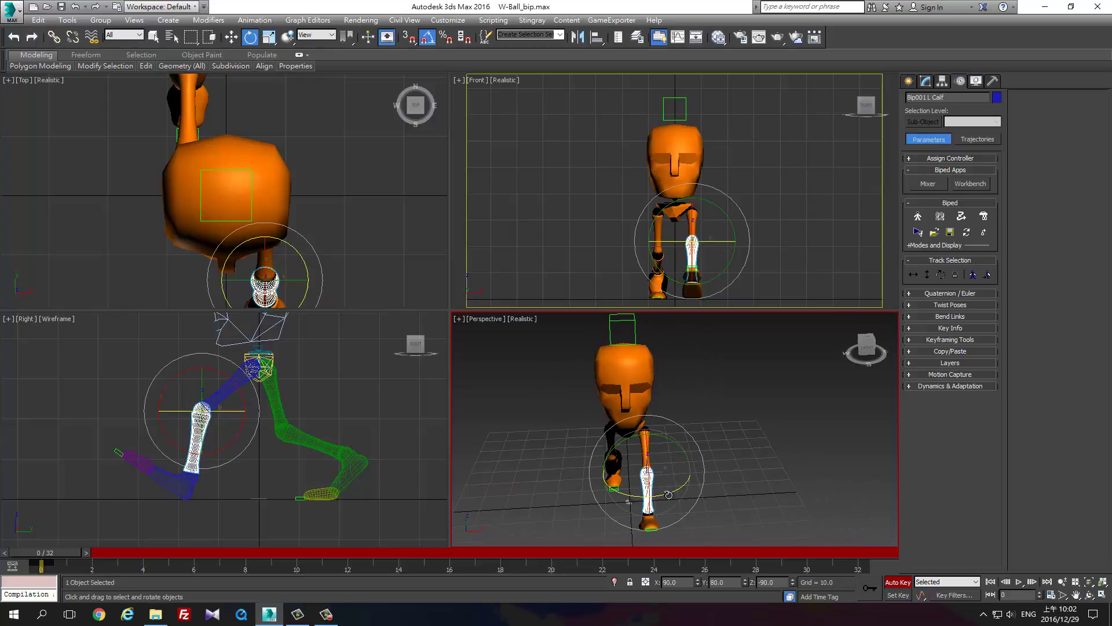
pyautogui.moveTo(668, 492); pyautogui.dragTo(673, 493)
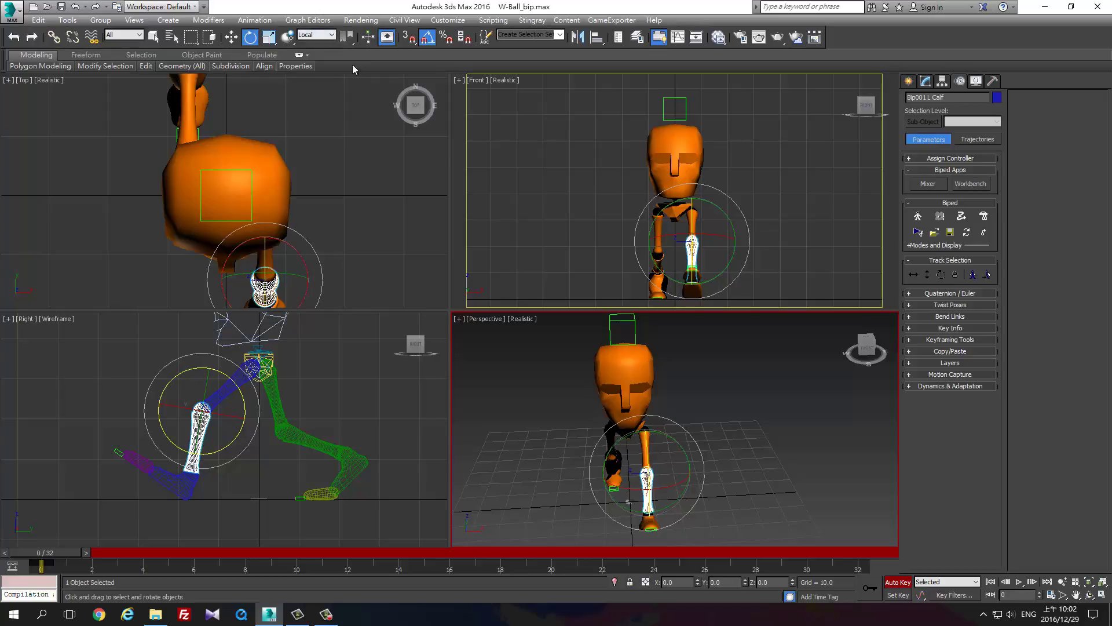
pyautogui.moveTo(666, 485); pyautogui.dragTo(669, 485)
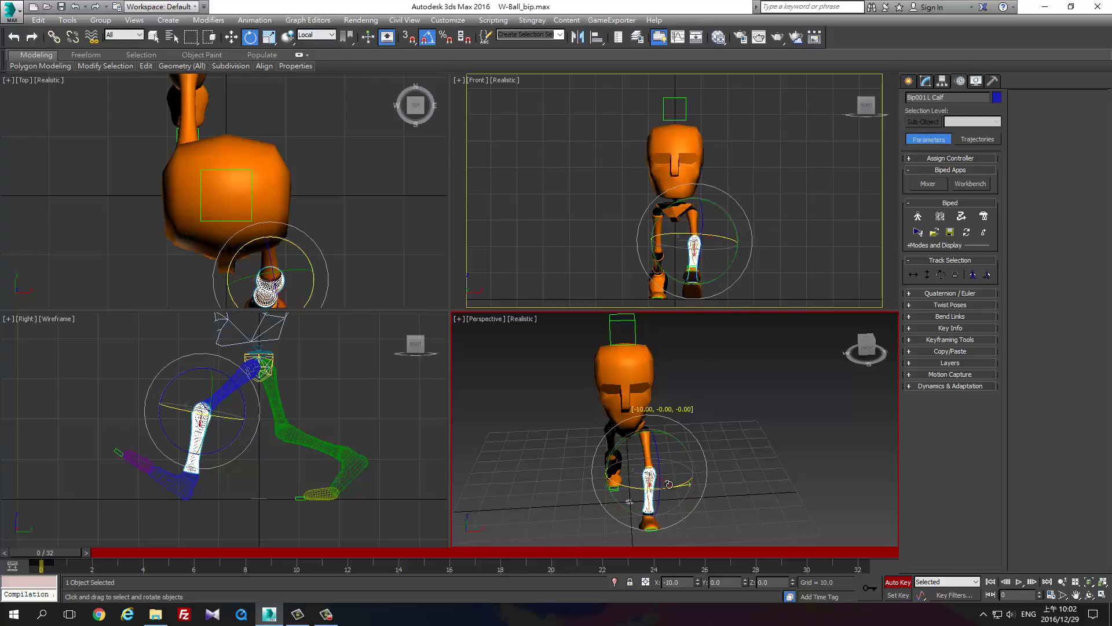
# Tilt the left foot so it sits on the ground
pyautogui.click(658, 516)
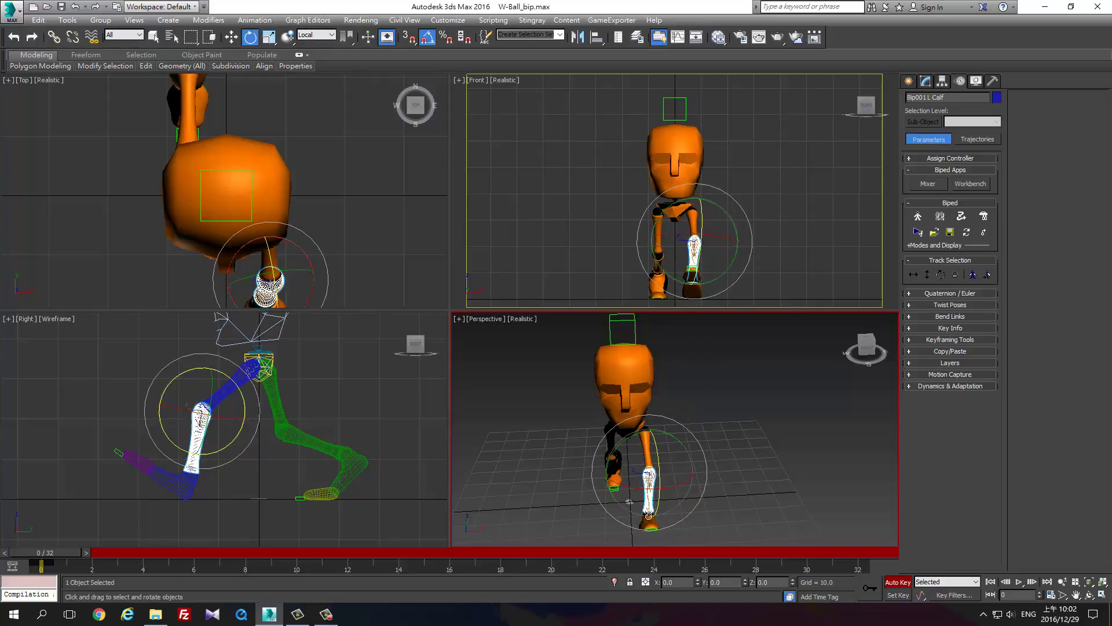
pyautogui.moveTo(672, 512); pyautogui.dragTo(678, 512)
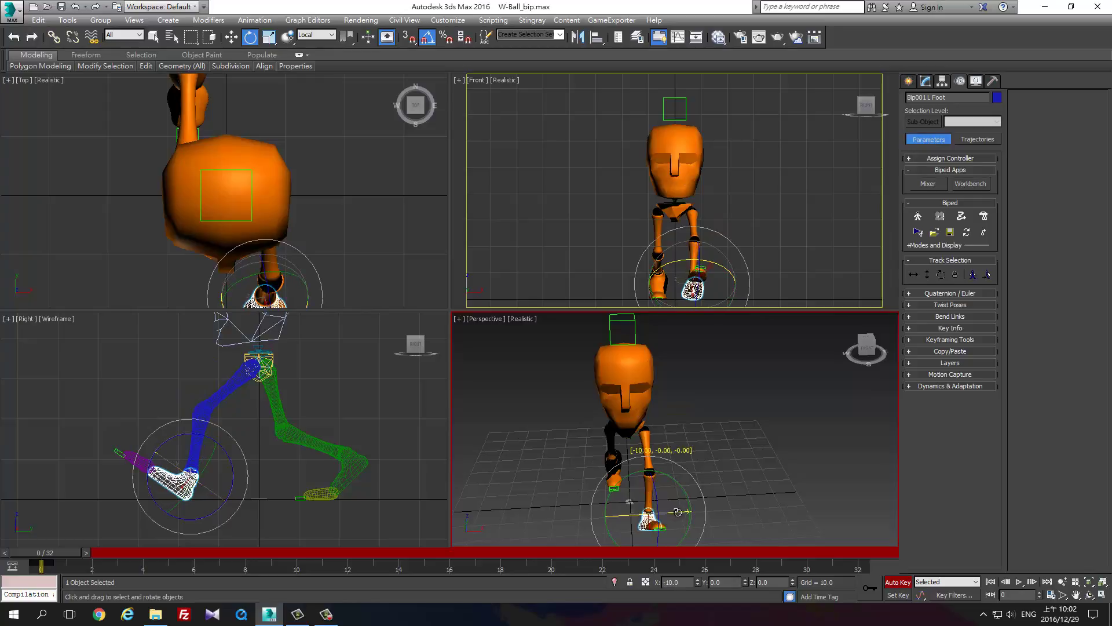
pyautogui.moveTo(731, 429)
pyautogui.keyDown('alt'); pyautogui.mouseDown(button='middle')
pyautogui.moveTo(695, 420)
pyautogui.moveTo(548, 435)
pyautogui.moveTo(509, 454)
pyautogui.moveTo(556, 507)
pyautogui.mouseUp(button='middle'); pyautogui.keyUp('alt')
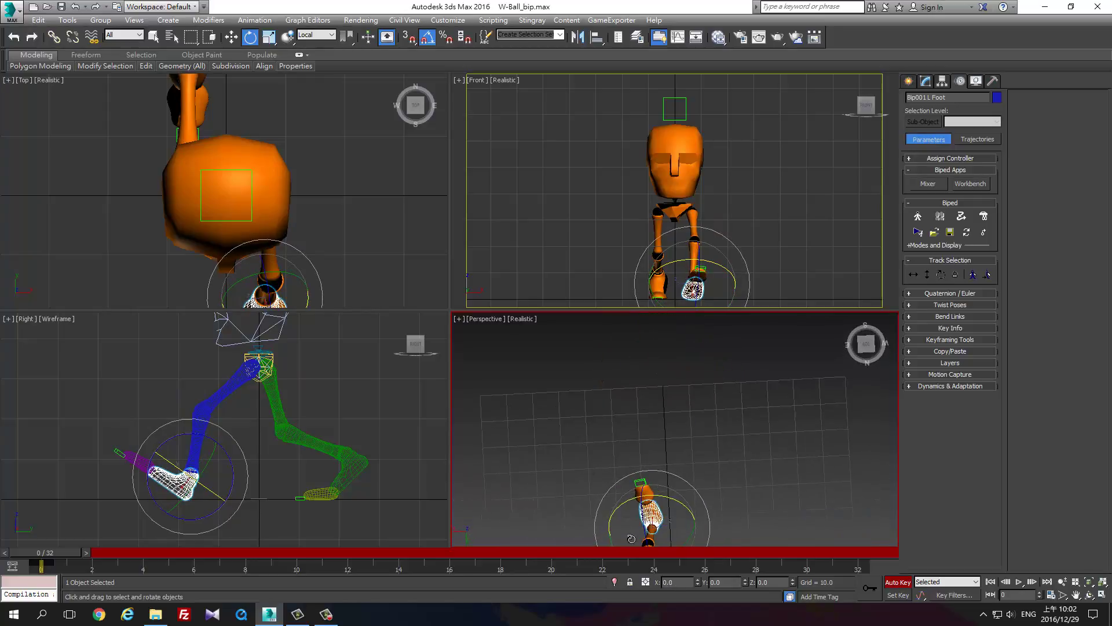
pyautogui.keyDown('alt'); pyautogui.moveTo(631, 539); pyautogui.dragTo(707, 481, button='middle'); pyautogui.keyUp('alt')
pyautogui.moveTo(677, 502); pyautogui.dragTo(693, 467)
# Bend the right calf 5° about Y and 10° about X
pyautogui.click(676, 501)
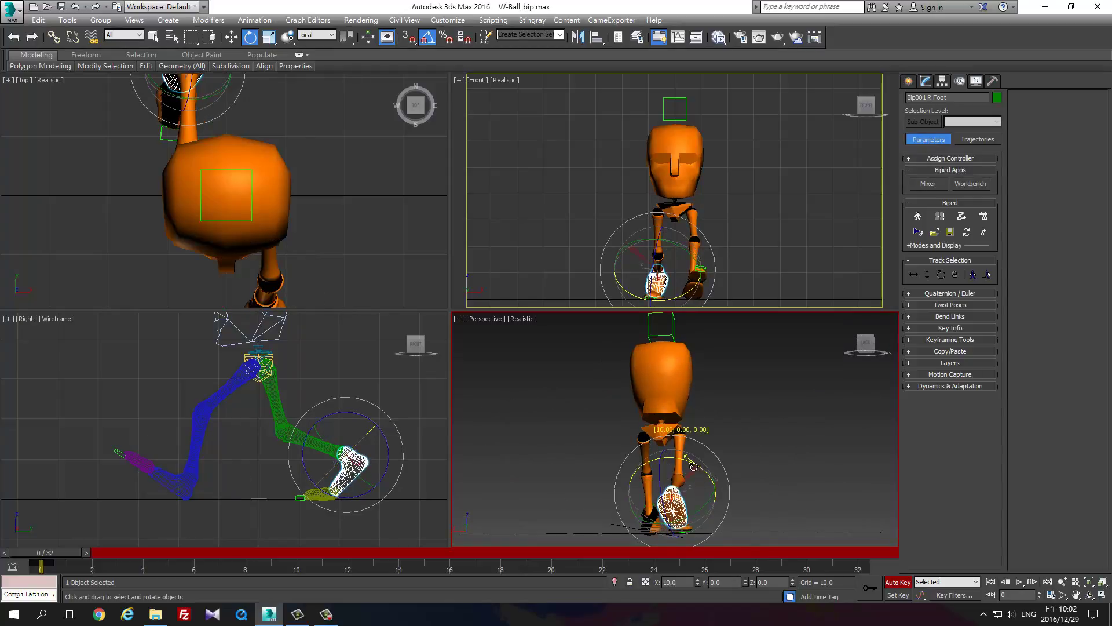
pyautogui.click(677, 484)
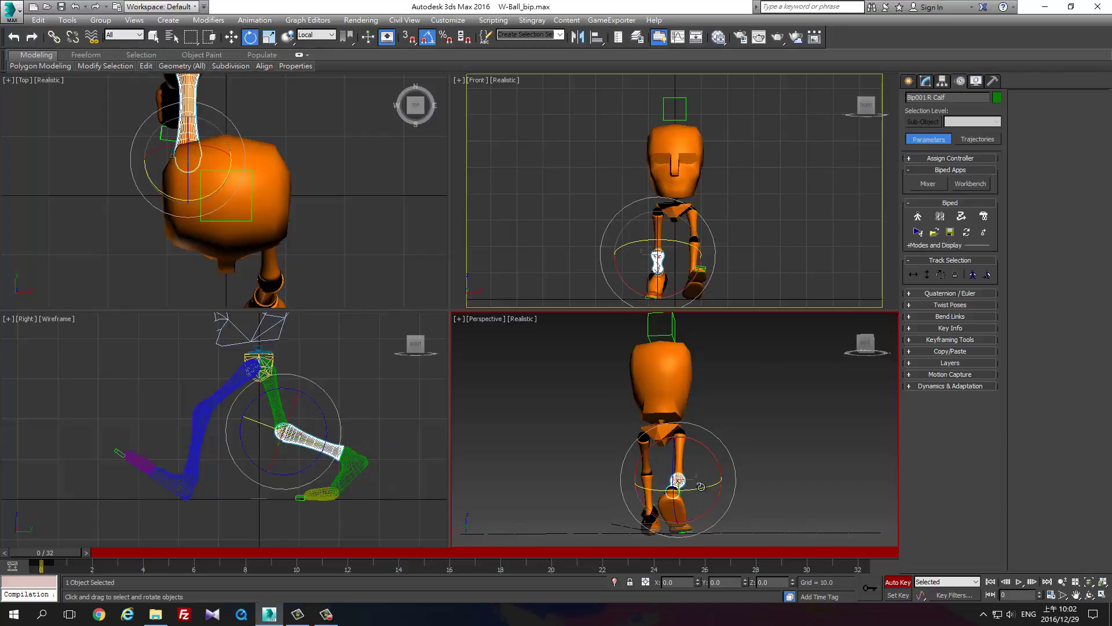
pyautogui.moveTo(699, 488); pyautogui.dragTo(696, 489)
pyautogui.moveTo(685, 276); pyautogui.dragTo(683, 244, button='middle')
pyautogui.moveTo(674, 260); pyautogui.dragTo(669, 261)
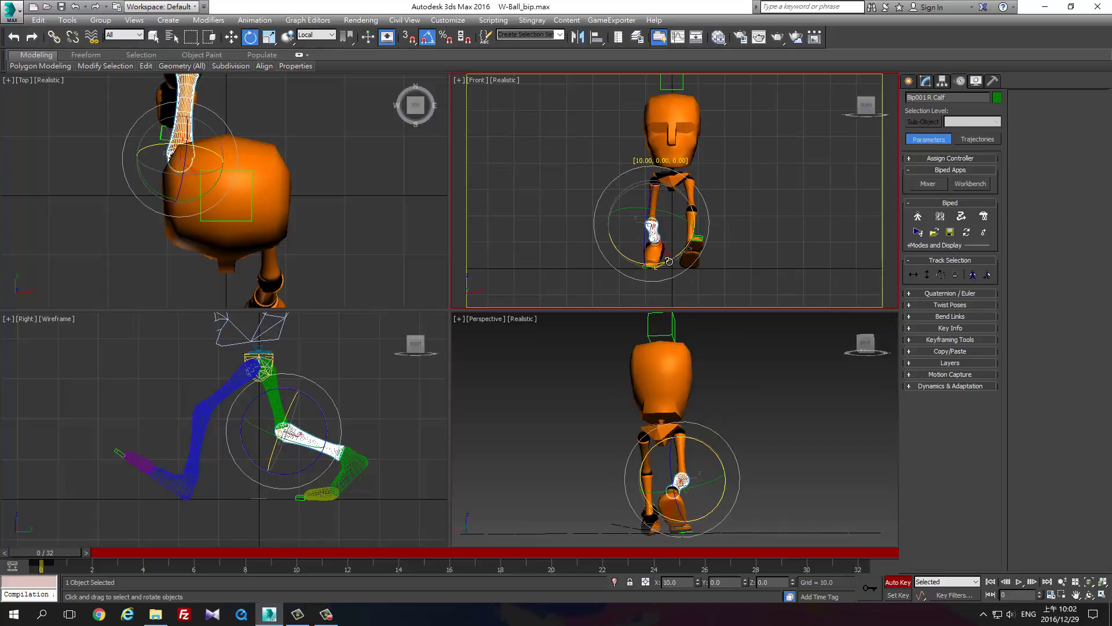
# Orbit and zoom the perspective view to check the stride pose
pyautogui.moveTo(693, 365)
pyautogui.keyDown('alt'); pyautogui.mouseDown(button='middle')
pyautogui.moveTo(715, 488)
pyautogui.moveTo(922, 474)
pyautogui.mouseUp(button='middle'); pyautogui.keyUp('alt')
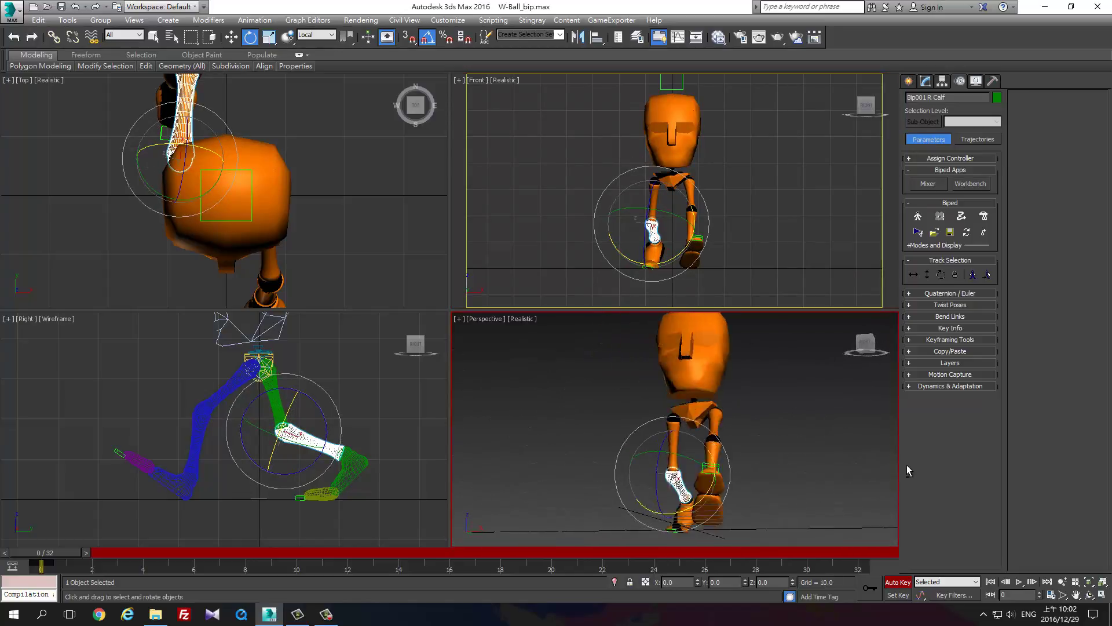
pyautogui.scroll(2, 768, 218)
pyautogui.scroll(3, 655, 236)
pyautogui.scroll(3, 637, 229)
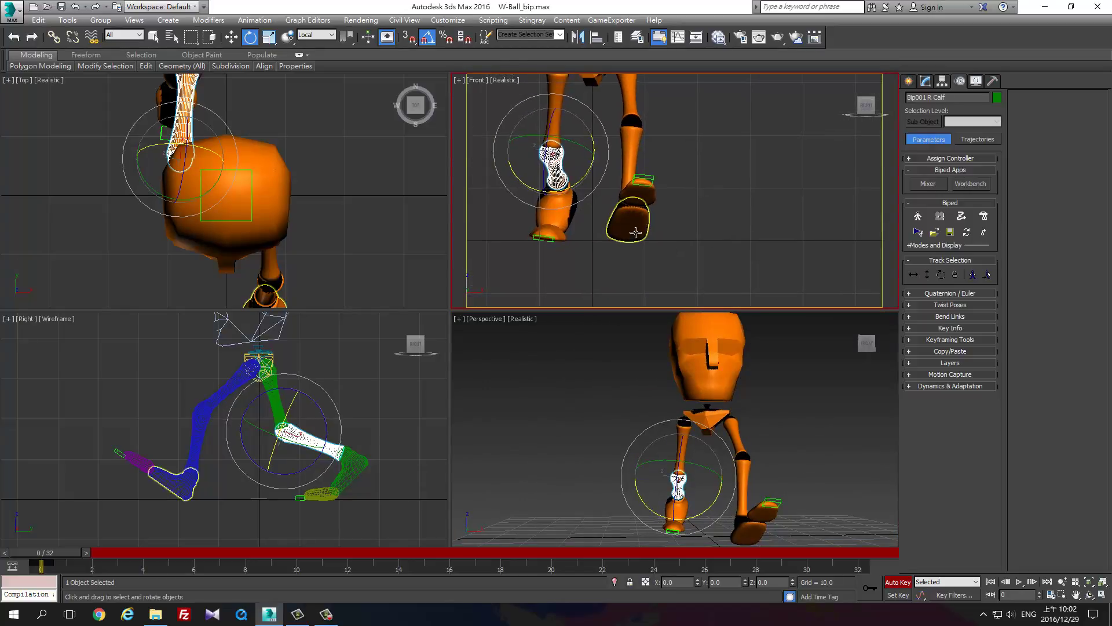
pyautogui.click(638, 229)
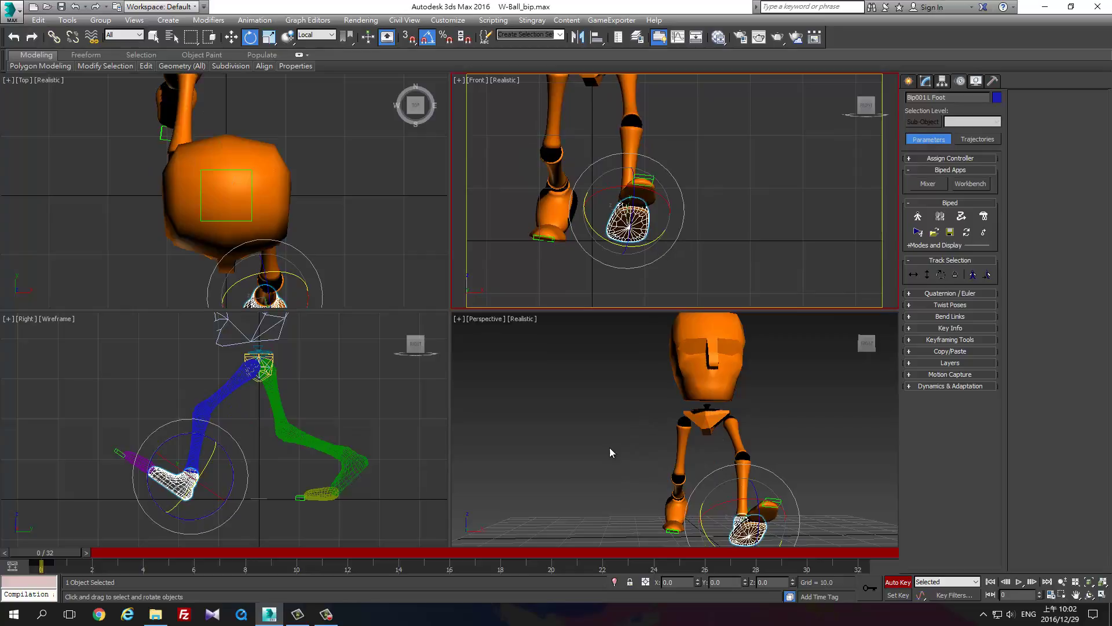
pyautogui.scroll(2, 695, 480)
pyautogui.moveTo(695, 481)
pyautogui.keyDown('alt'); pyautogui.mouseDown(button='middle')
pyautogui.moveTo(742, 475)
pyautogui.moveTo(534, 439)
pyautogui.mouseUp(button='middle'); pyautogui.keyUp('alt')
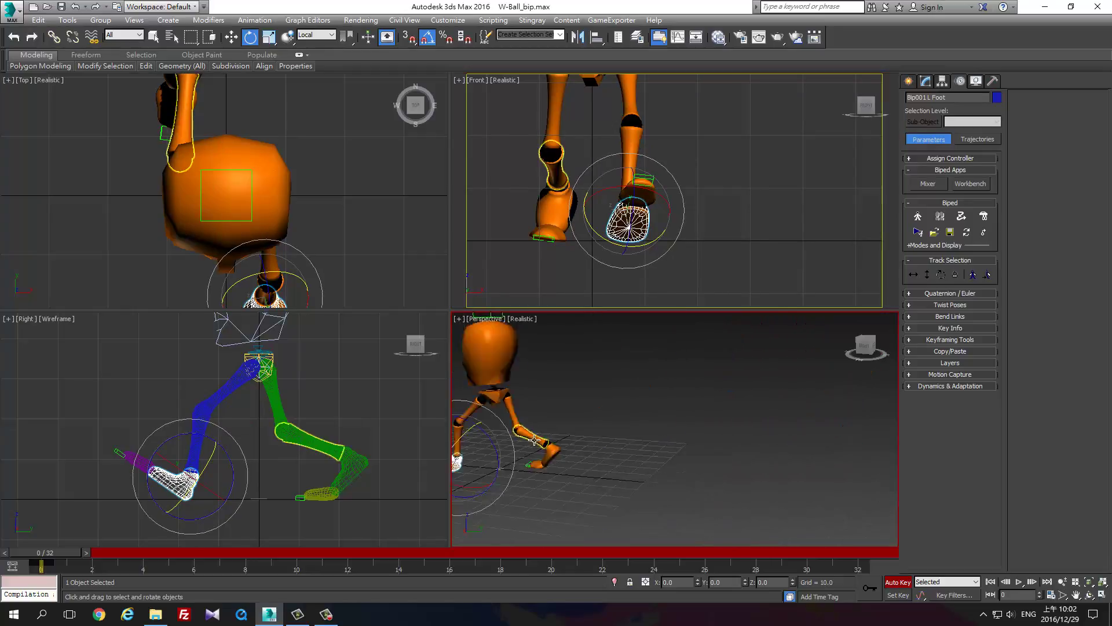
pyautogui.scroll(-3, 534, 439)
pyautogui.moveTo(698, 447)
pyautogui.keyDown('alt'); pyautogui.mouseDown(button='middle')
pyautogui.moveTo(637, 405)
pyautogui.moveTo(686, 460)
pyautogui.moveTo(719, 455)
pyautogui.mouseUp(button='middle'); pyautogui.keyUp('alt')
pyautogui.scroll(4, 685, 467)
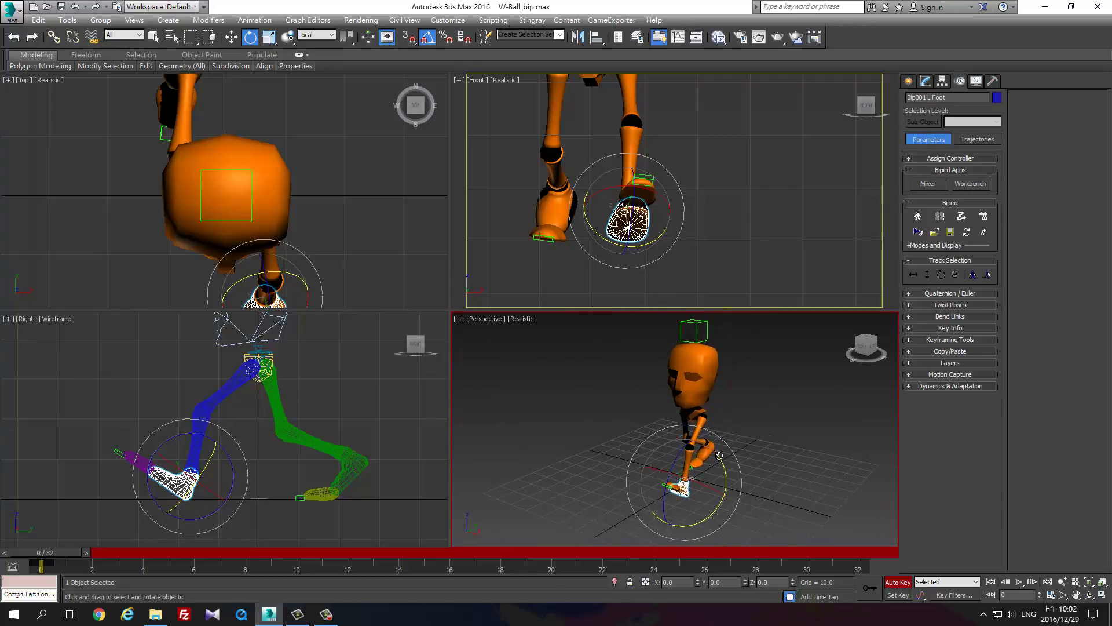
# Copy the current stride as Pose01 in the Copy/Paste Pose rollout
pyautogui.click(911, 352)
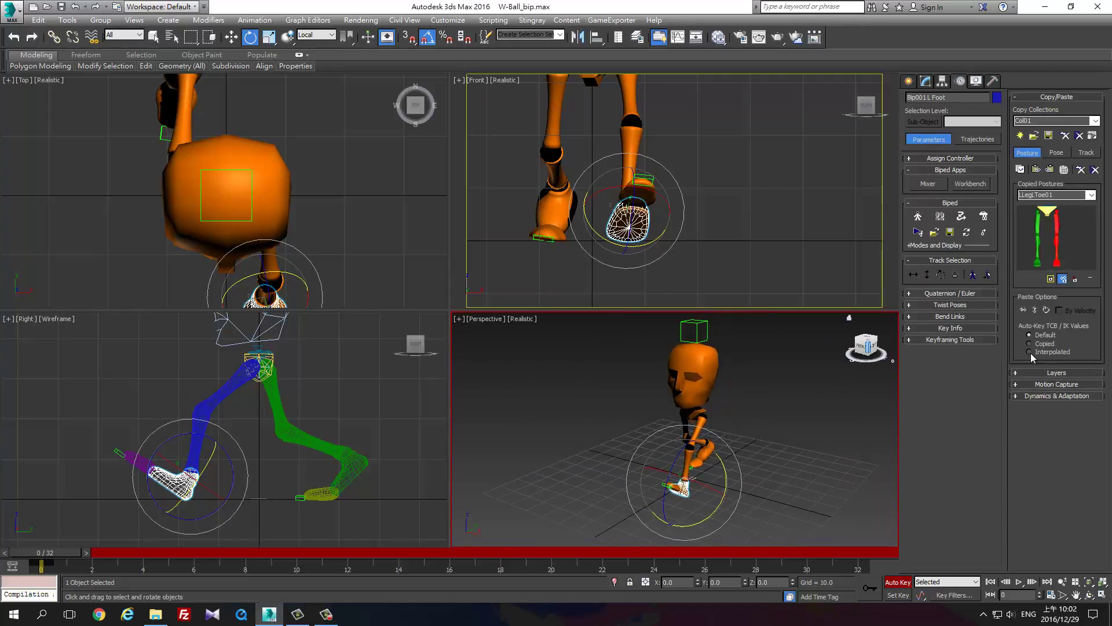
pyautogui.click(1056, 151)
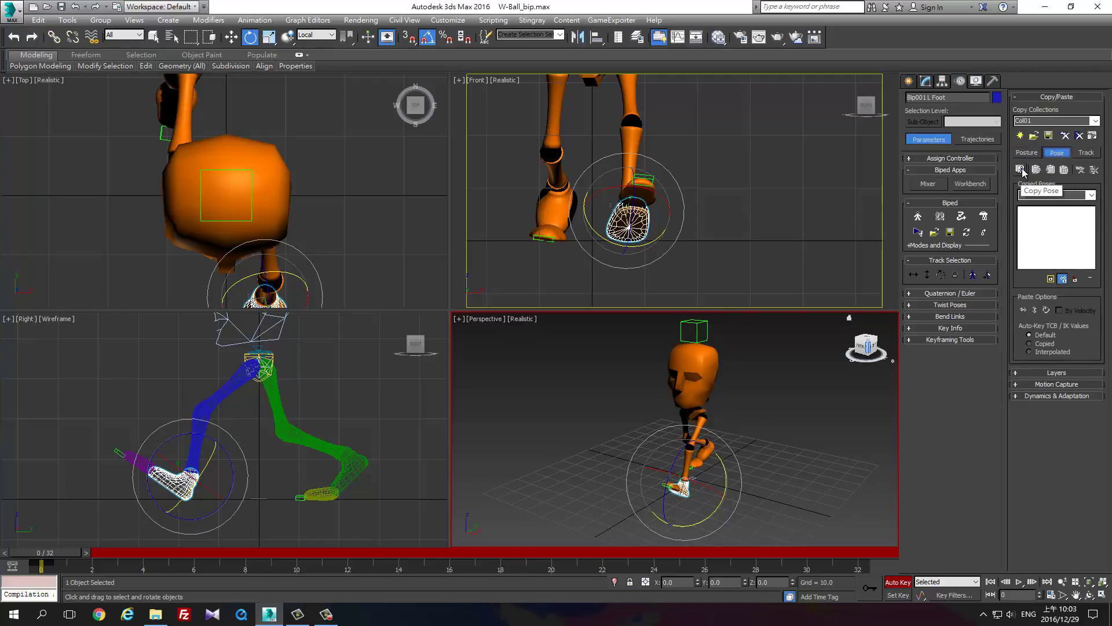
pyautogui.click(1021, 170)
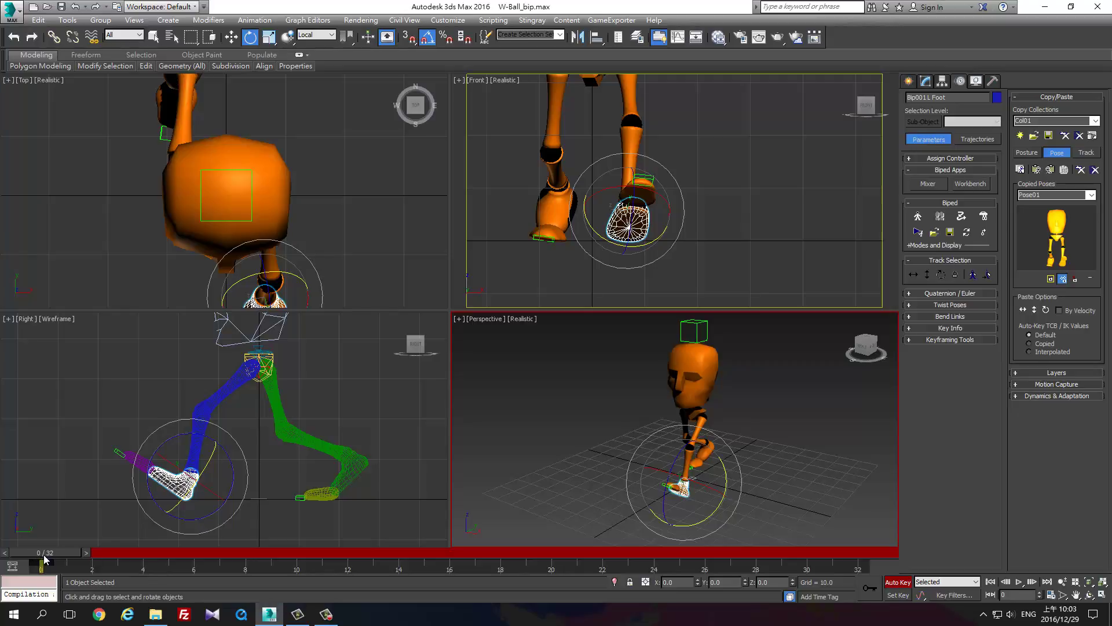
# Paste the mirrored pose at frame 16 and Pose01 at frame 32, then play the walk
pyautogui.moveTo(45, 559)
pyautogui.mouseDown()
pyautogui.moveTo(877, 518)
pyautogui.moveTo(451, 573)
pyautogui.mouseUp()
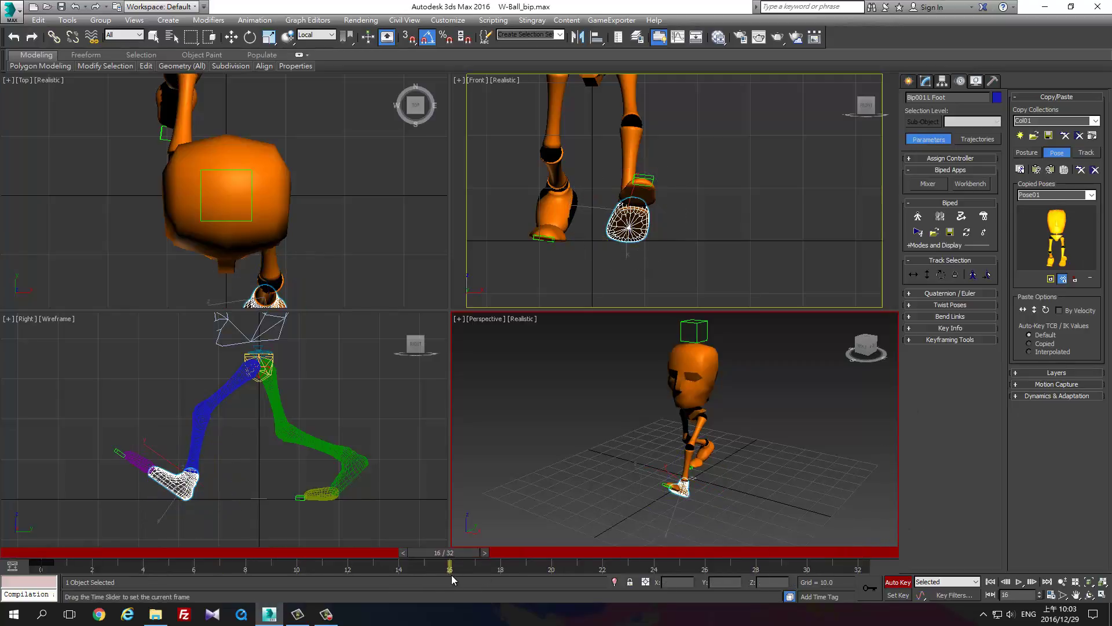
pyautogui.click(1055, 168)
pyautogui.moveTo(468, 553); pyautogui.dragTo(867, 553)
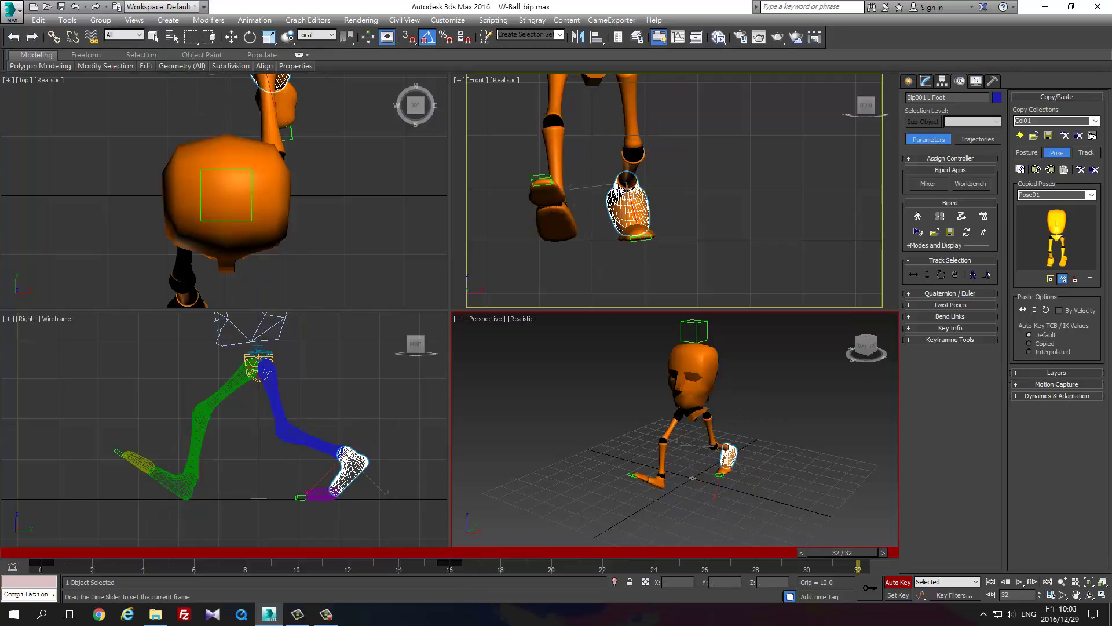
pyautogui.press('e')
pyautogui.click(1037, 169)
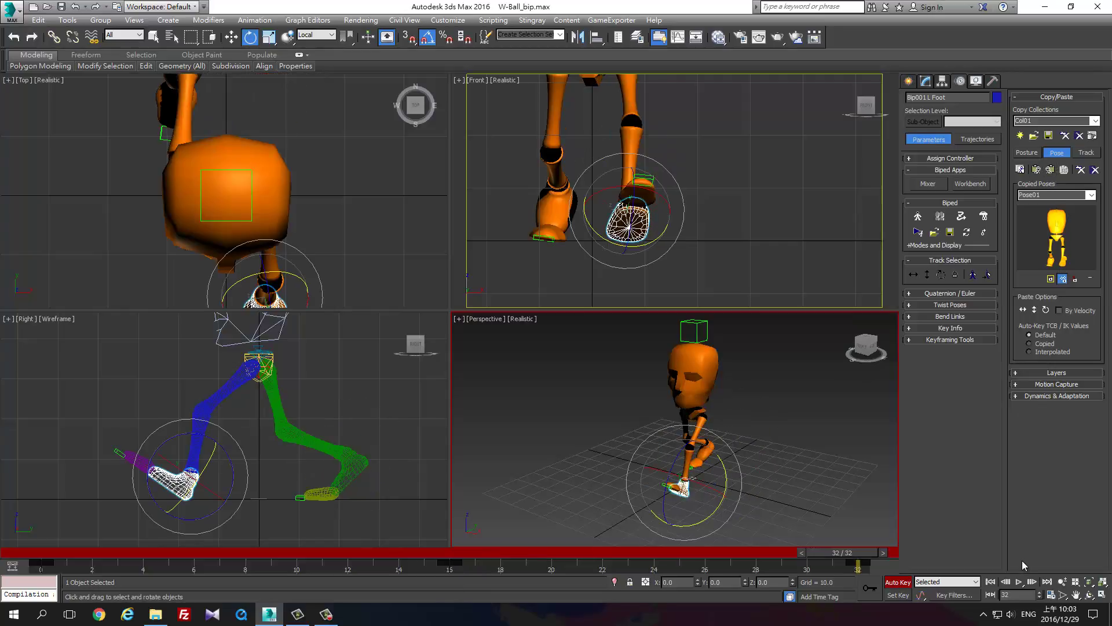
pyautogui.click(1019, 581)
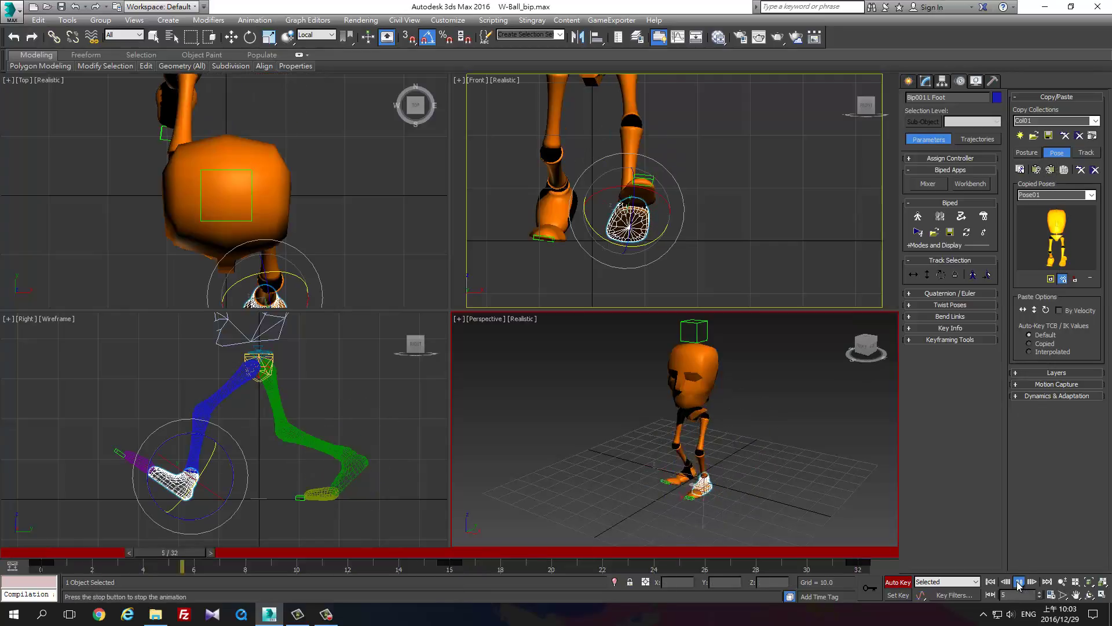
pyautogui.click(384, 448)
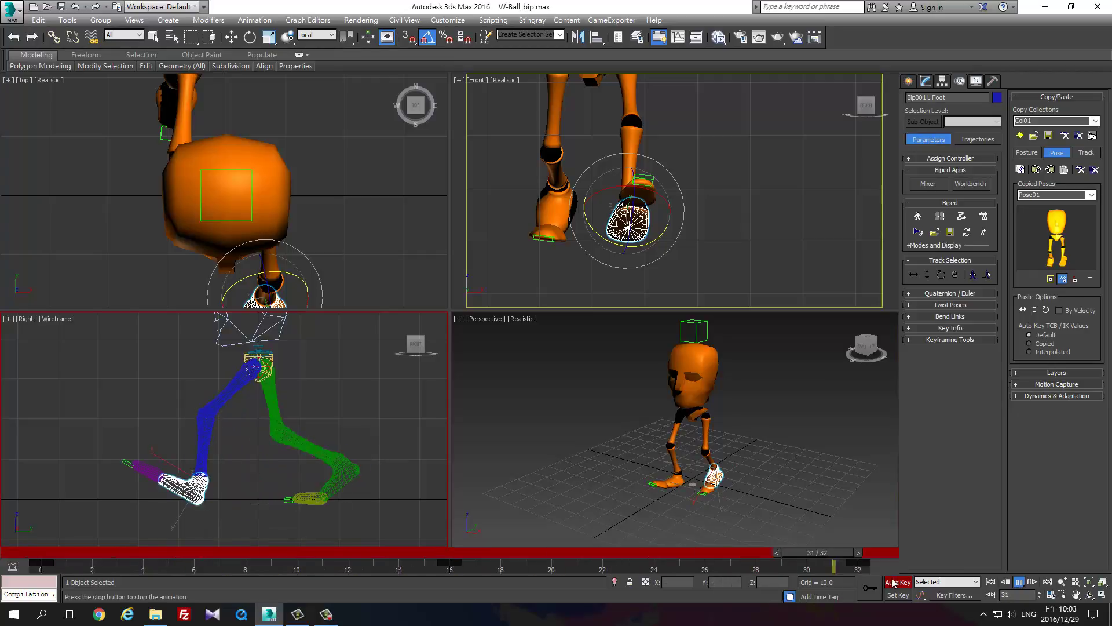
# At frame 8, rotate the left foot flatter and select the left toe
pyautogui.press('e')
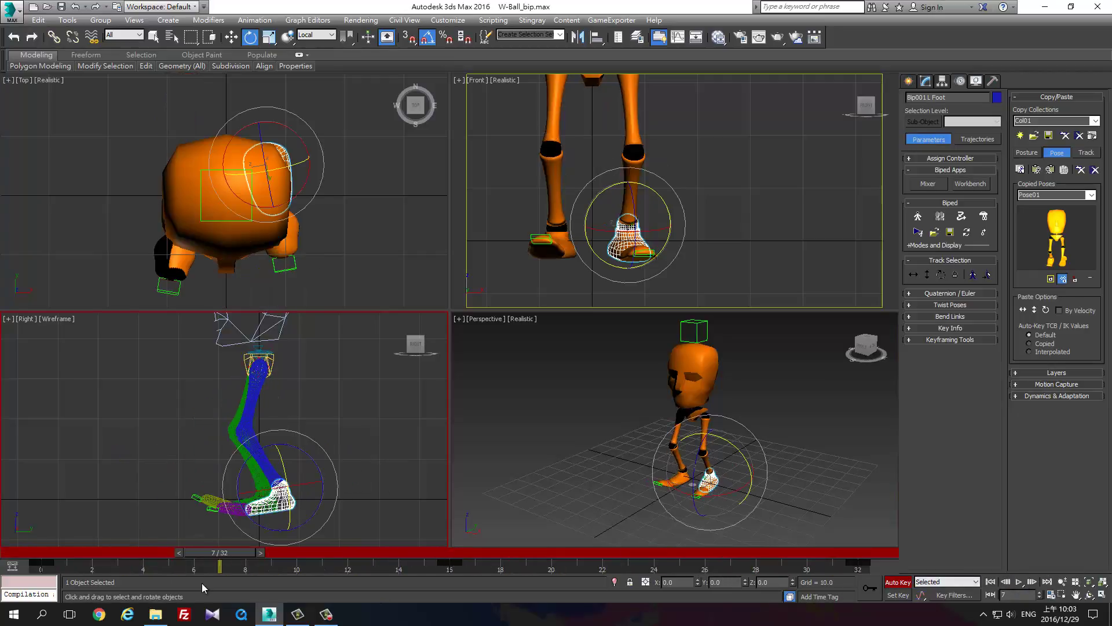
pyautogui.moveTo(229, 551); pyautogui.dragTo(255, 558)
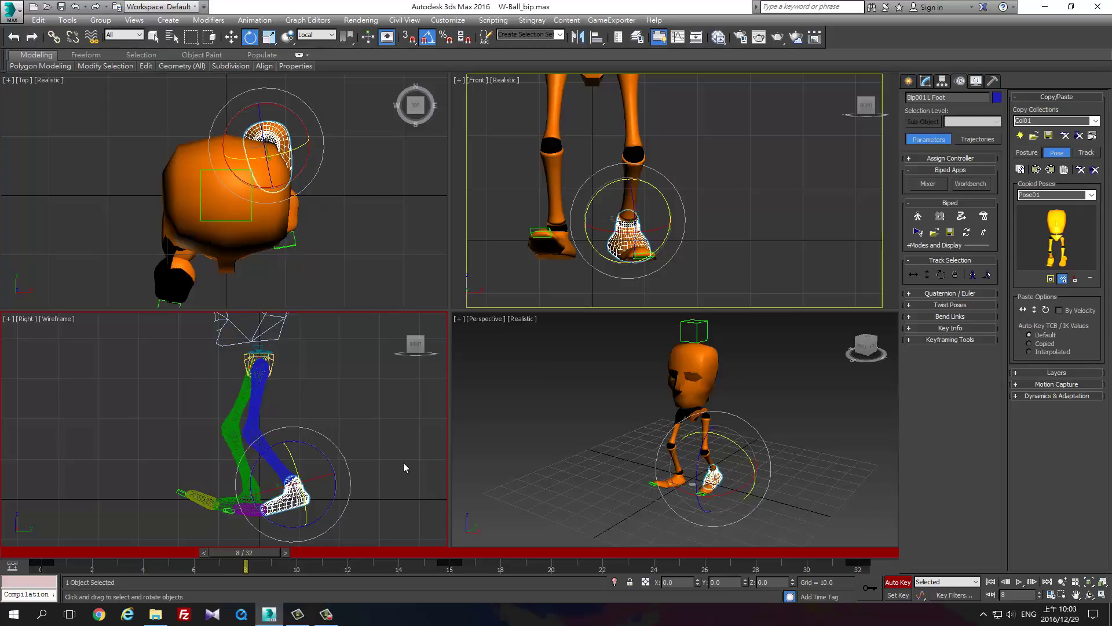
pyautogui.moveTo(250, 555); pyautogui.dragTo(2, 555)
pyautogui.moveTo(93, 557); pyautogui.dragTo(259, 577)
pyautogui.press('e')
pyautogui.moveTo(338, 482)
pyautogui.mouseDown()
pyautogui.moveTo(234, 493)
pyautogui.moveTo(287, 476)
pyautogui.mouseUp()
pyautogui.click(235, 493)
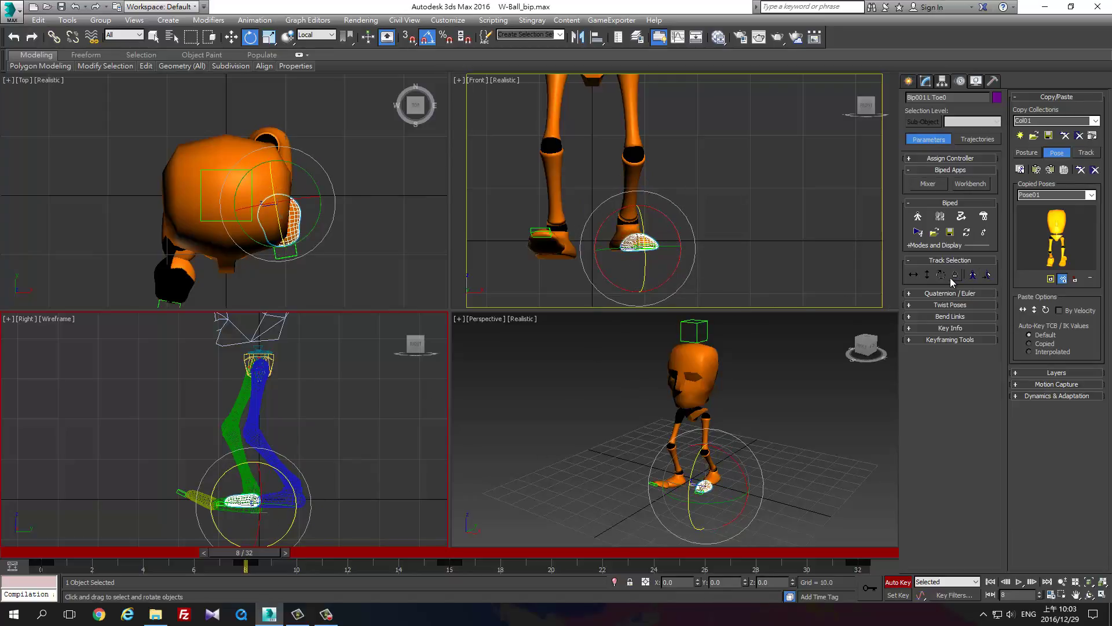
# At frame 8, raise the centre of mass and lower the left foot slightly
pyautogui.click(928, 277)
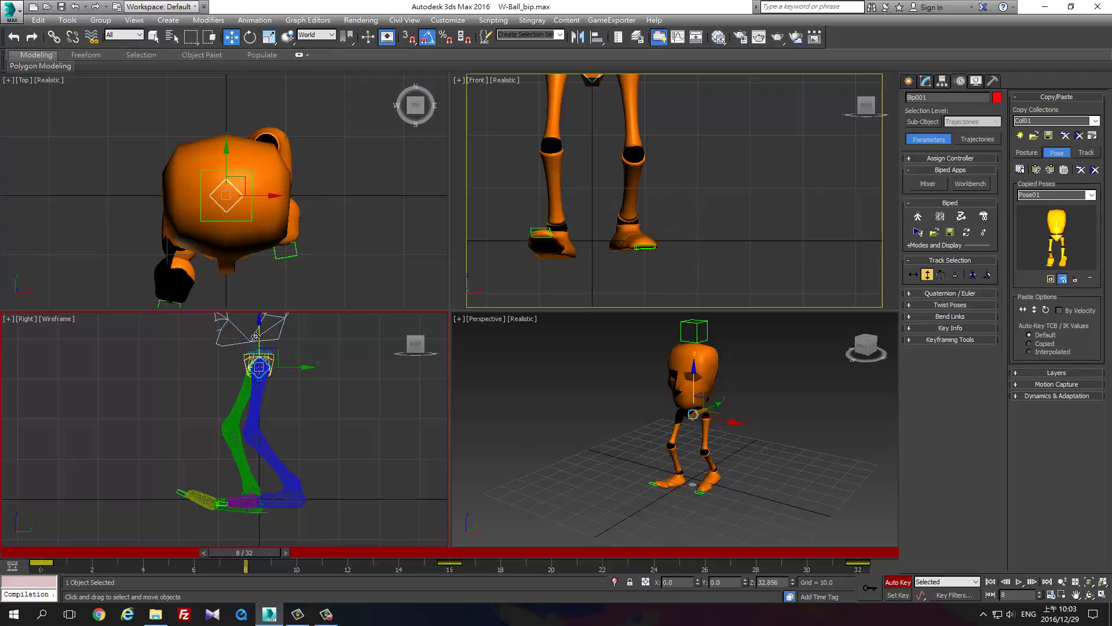
pyautogui.moveTo(257, 334); pyautogui.dragTo(259, 323)
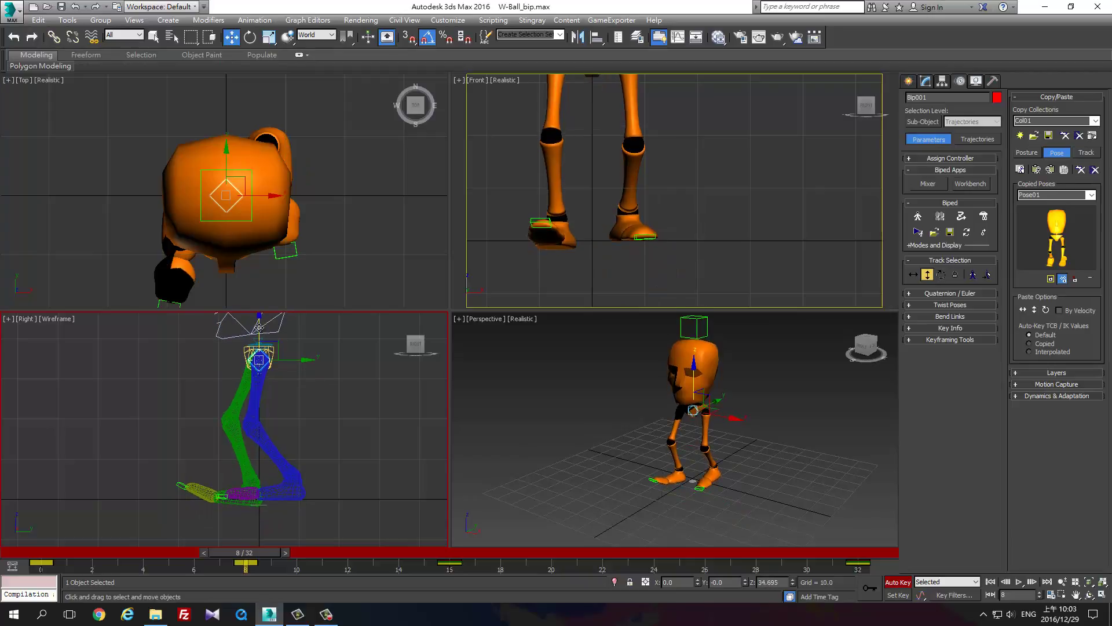
pyautogui.click(288, 466)
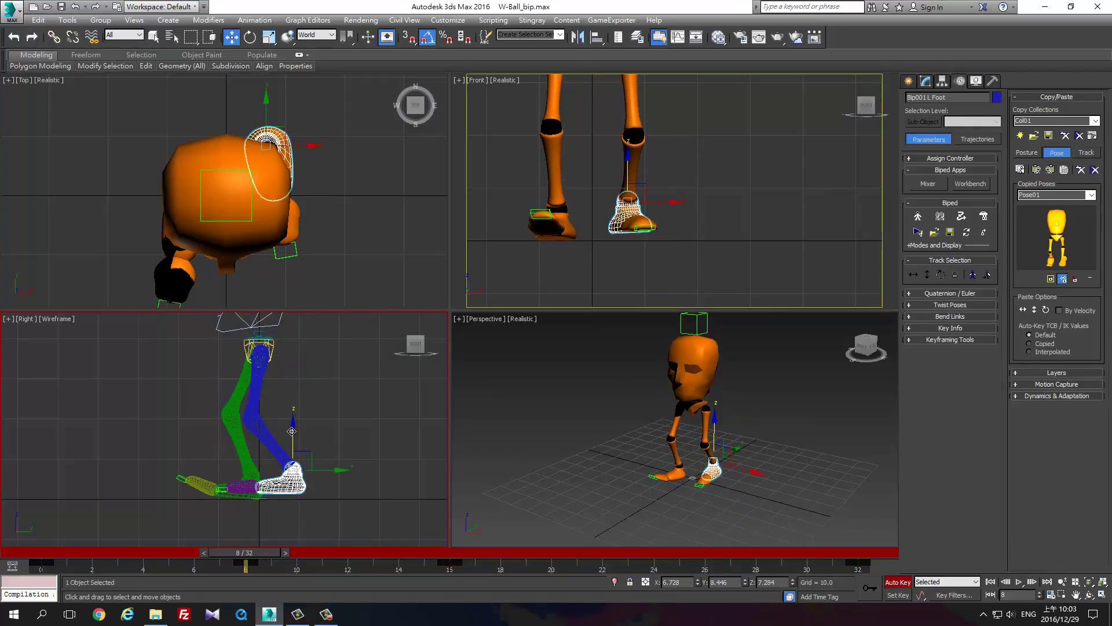
pyautogui.moveTo(290, 434); pyautogui.dragTo(291, 437)
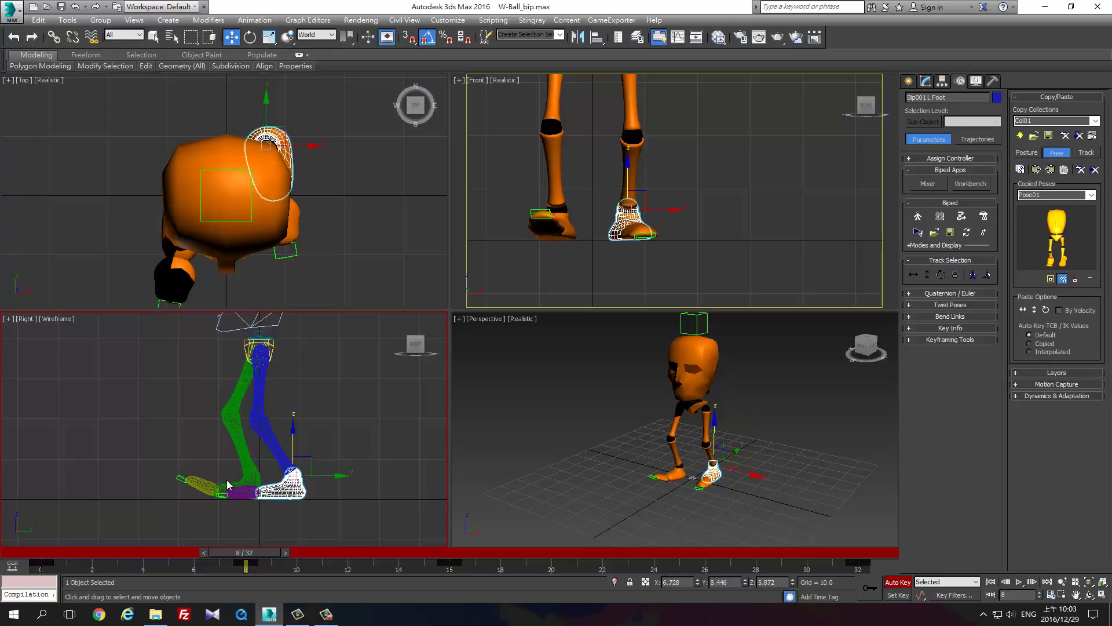
# Rotate the right foot upward to lift it, previewing nearby frames
pyautogui.click(256, 480)
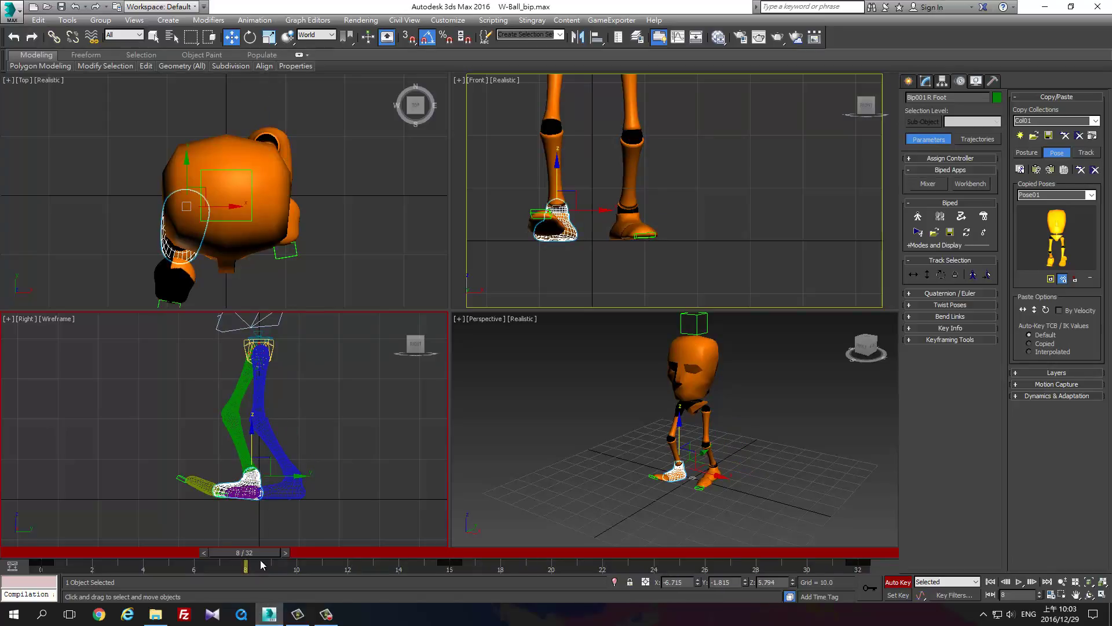
pyautogui.moveTo(267, 552)
pyautogui.mouseDown()
pyautogui.moveTo(113, 564)
pyautogui.moveTo(257, 585)
pyautogui.mouseUp()
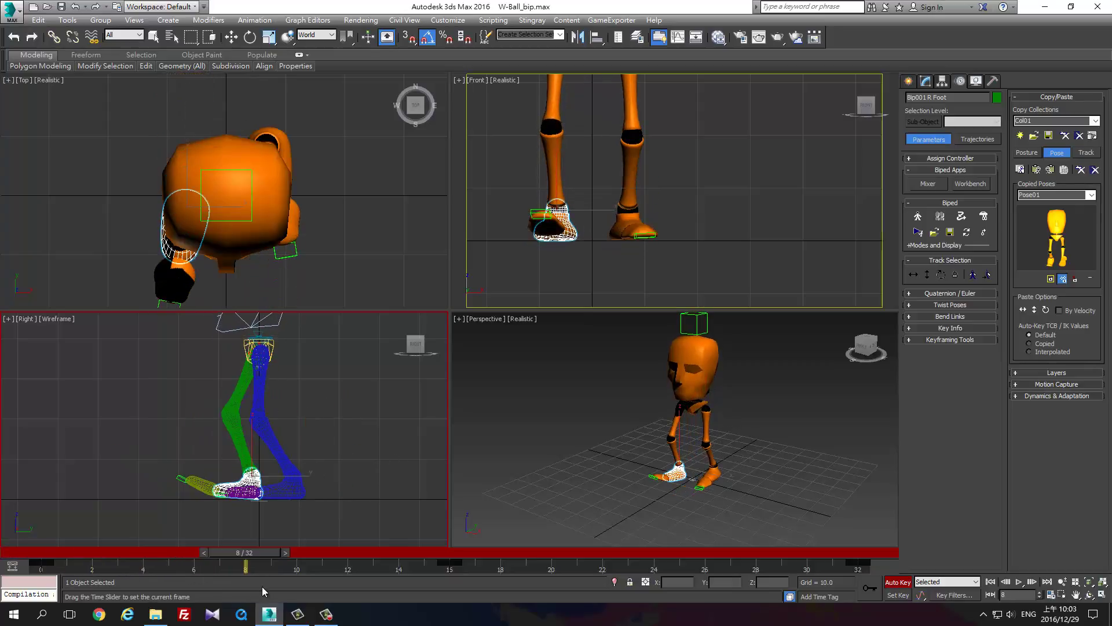
pyautogui.press('w')
pyautogui.press('e')
pyautogui.moveTo(298, 481)
pyautogui.mouseDown()
pyautogui.moveTo(309, 429)
pyautogui.moveTo(359, 414)
pyautogui.mouseUp()
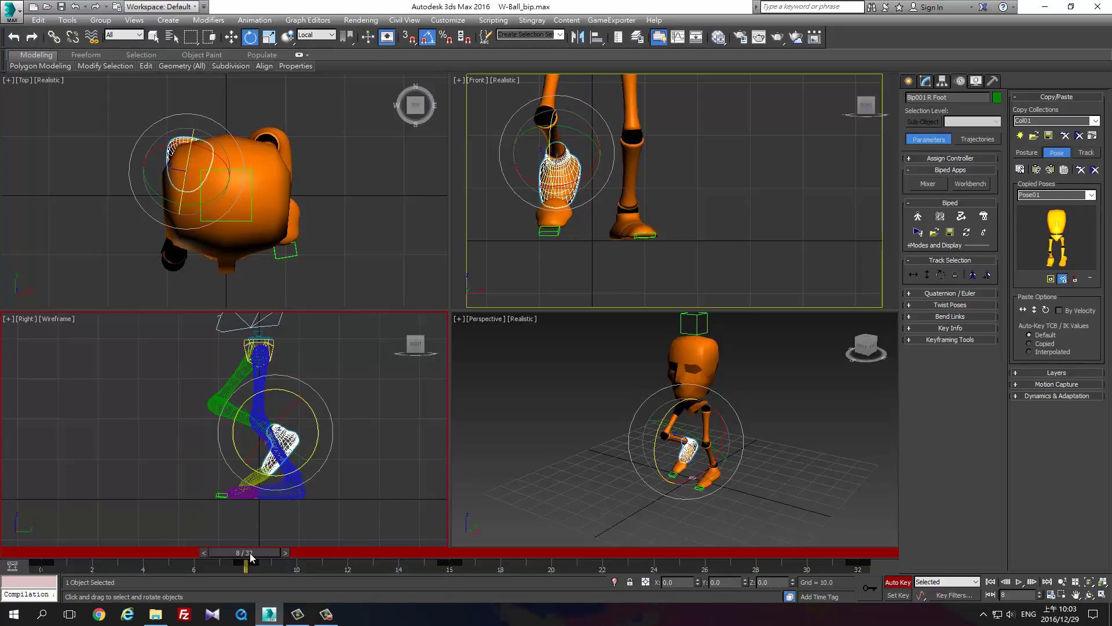
pyautogui.moveTo(250, 557)
pyautogui.mouseDown()
pyautogui.moveTo(311, 561)
pyautogui.moveTo(246, 560)
pyautogui.mouseUp()
pyautogui.press('e')
# Tilt the pelvis 5° about Y
pyautogui.scroll(-4, 590, 159)
pyautogui.scroll(-2, 590, 158)
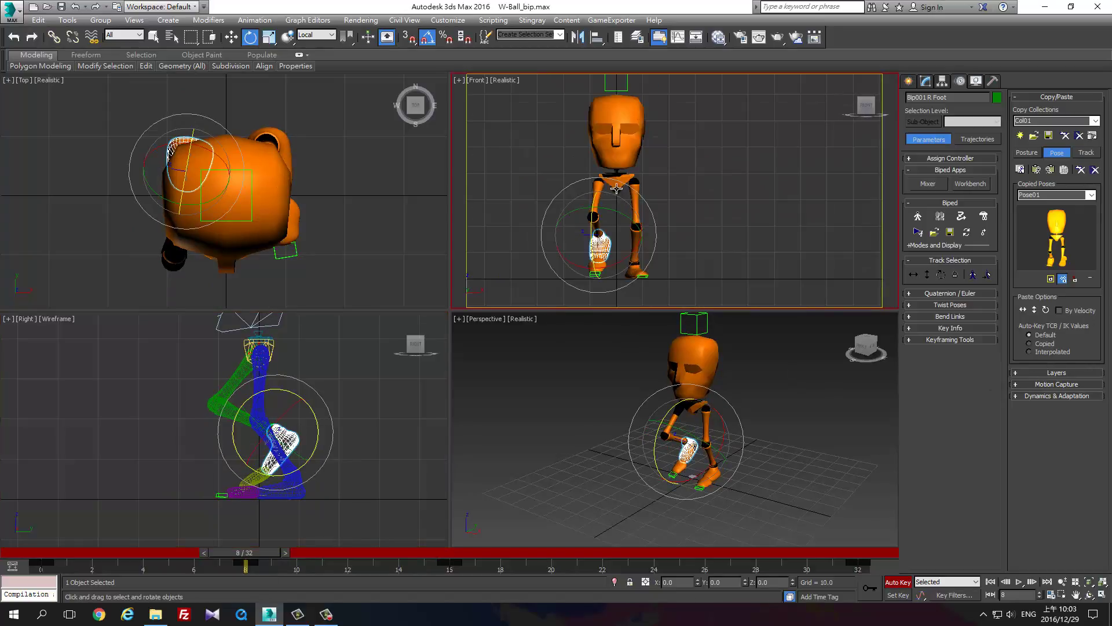
pyautogui.click(615, 180)
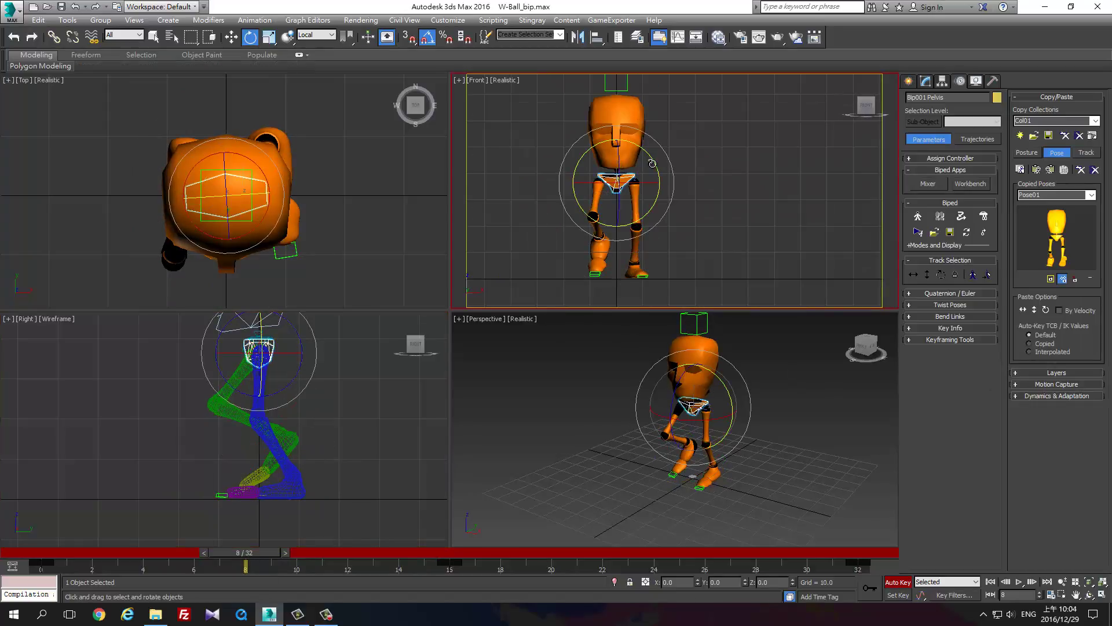
pyautogui.moveTo(651, 163); pyautogui.dragTo(652, 161)
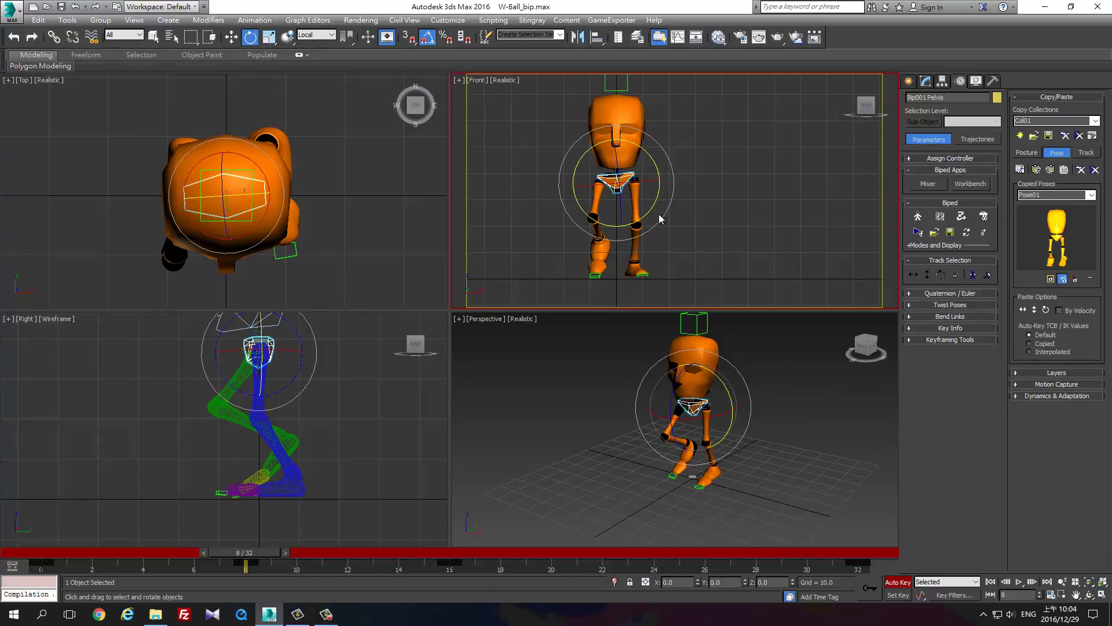
pyautogui.click(641, 268)
pyautogui.press('w')
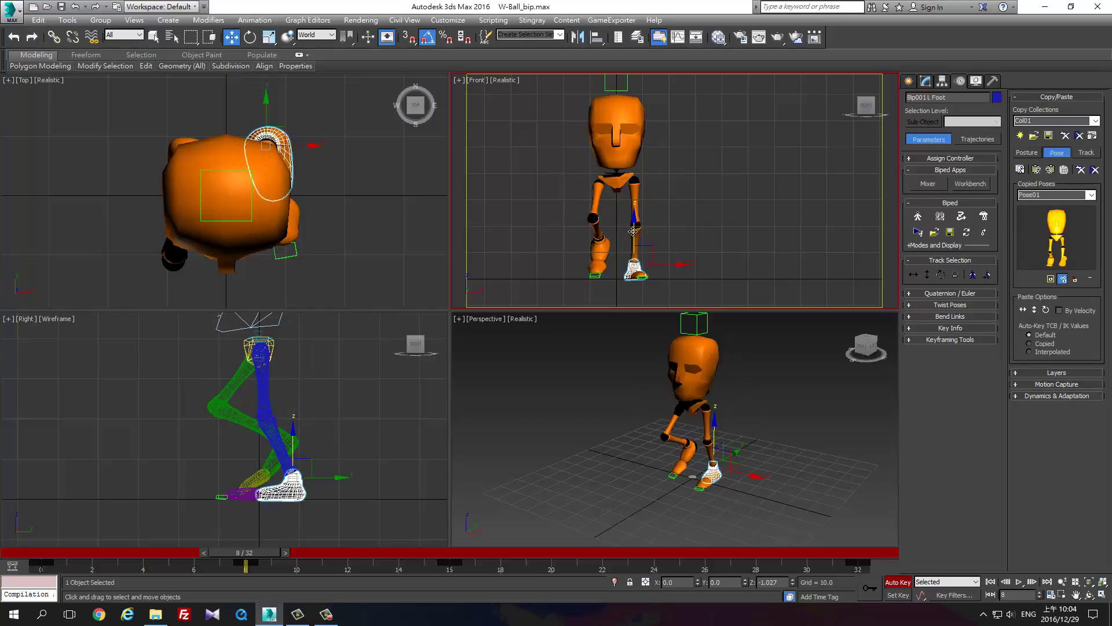
pyautogui.scroll(2, 348, 440)
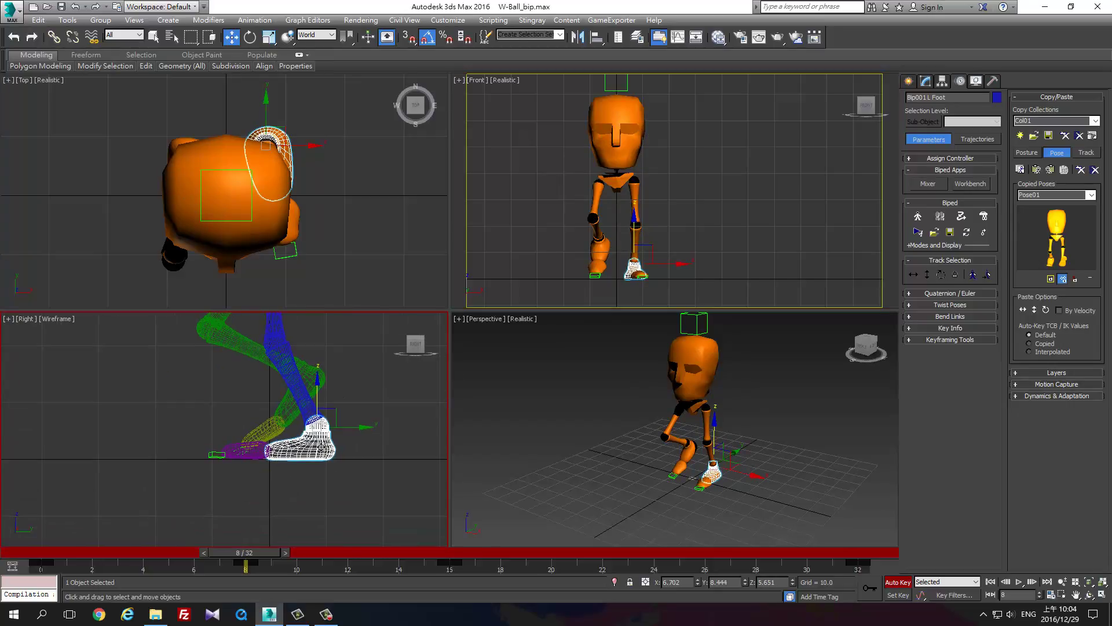
pyautogui.press('e')
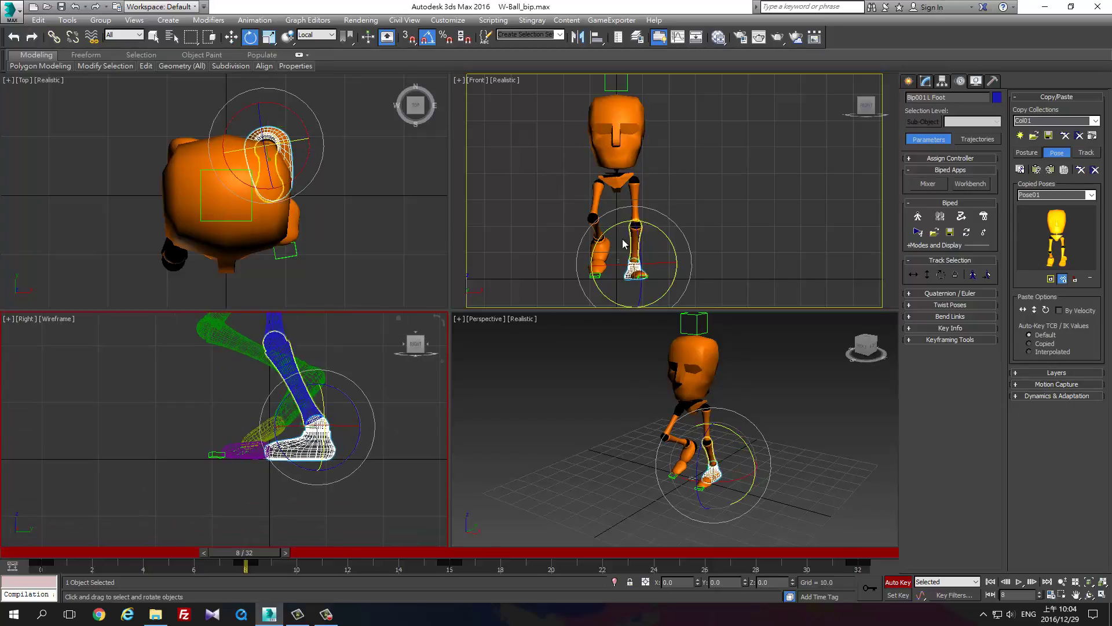
# Shift the body sideways to X 3.113 with Body Horizontal and move the left foot along X
pyautogui.click(913, 275)
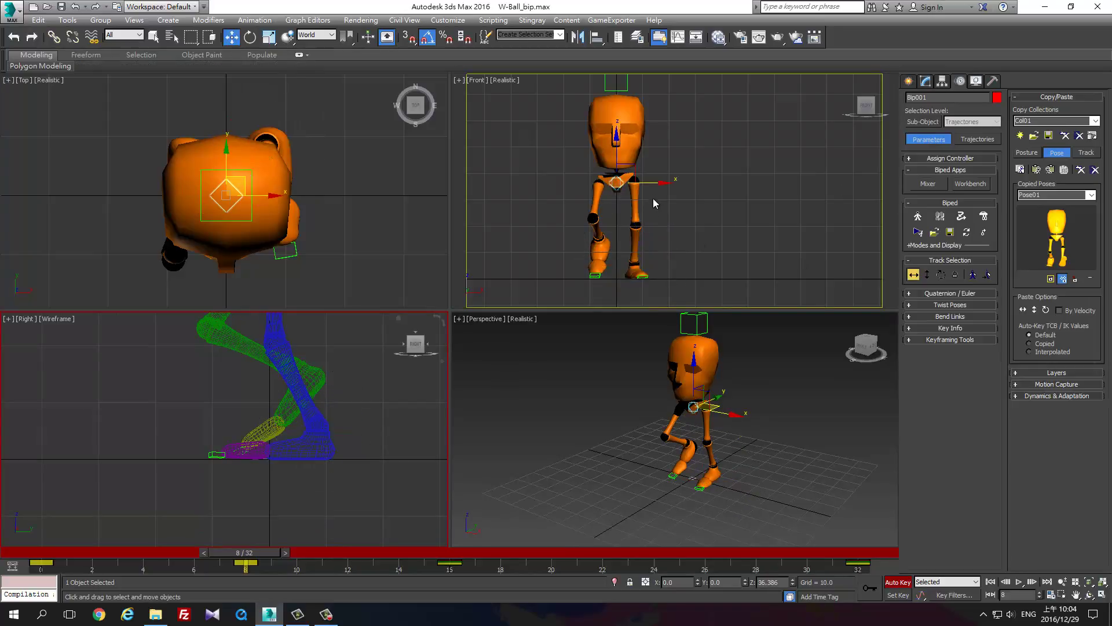
pyautogui.moveTo(658, 187); pyautogui.dragTo(666, 223)
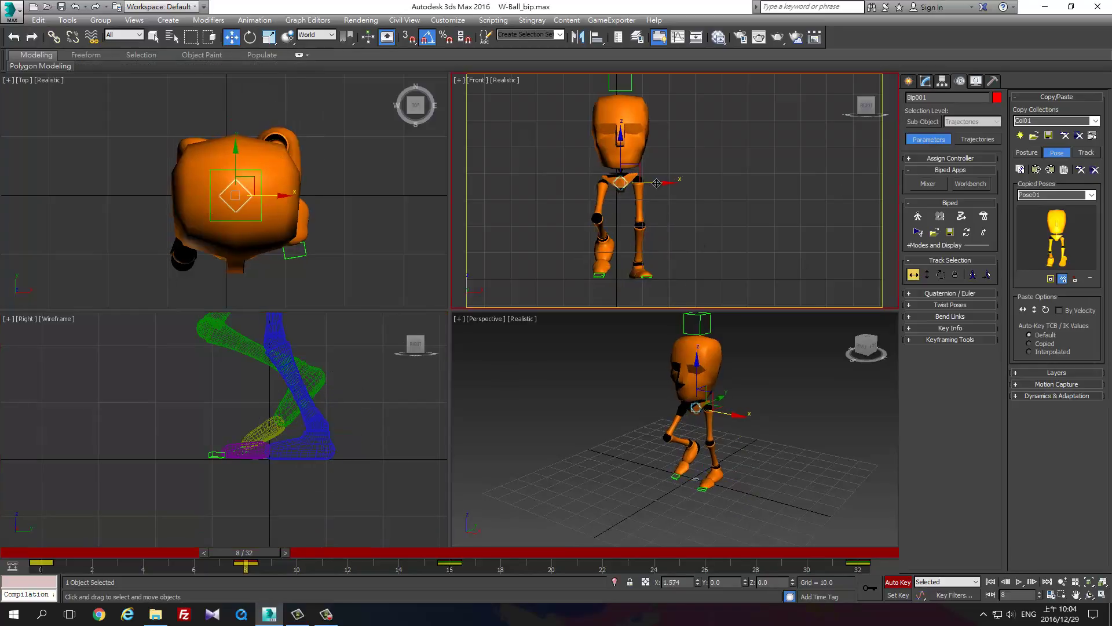
pyautogui.click(637, 268)
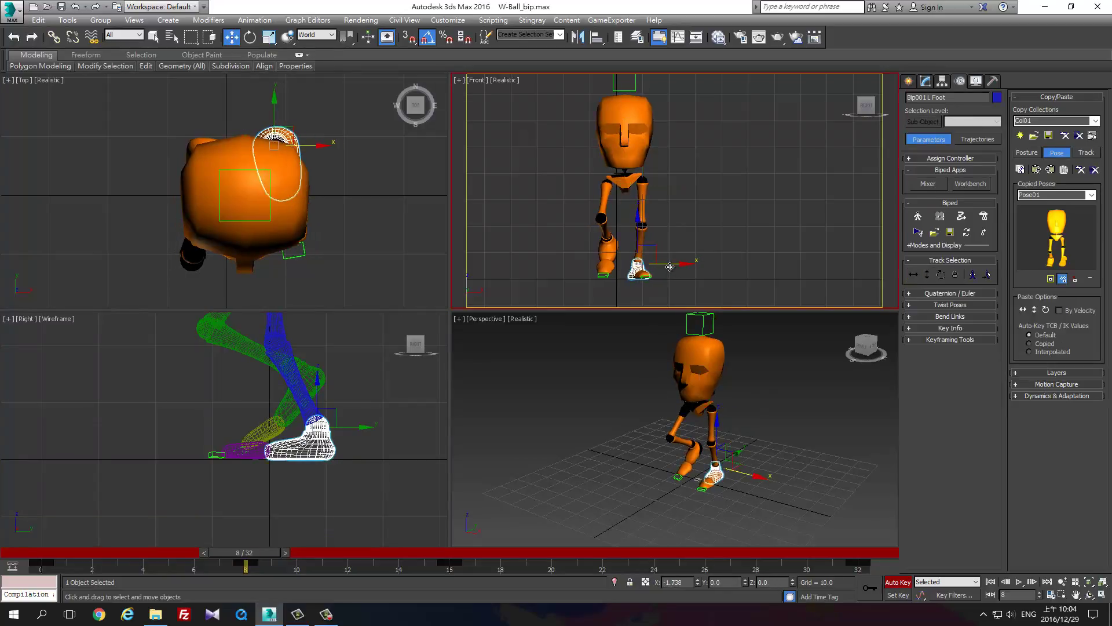
pyautogui.moveTo(675, 267); pyautogui.dragTo(667, 267)
pyautogui.moveTo(253, 554)
pyautogui.mouseDown()
pyautogui.moveTo(226, 569)
pyautogui.moveTo(450, 604)
pyautogui.moveTo(258, 597)
pyautogui.moveTo(446, 602)
pyautogui.moveTo(252, 608)
pyautogui.mouseUp()
pyautogui.press('w')
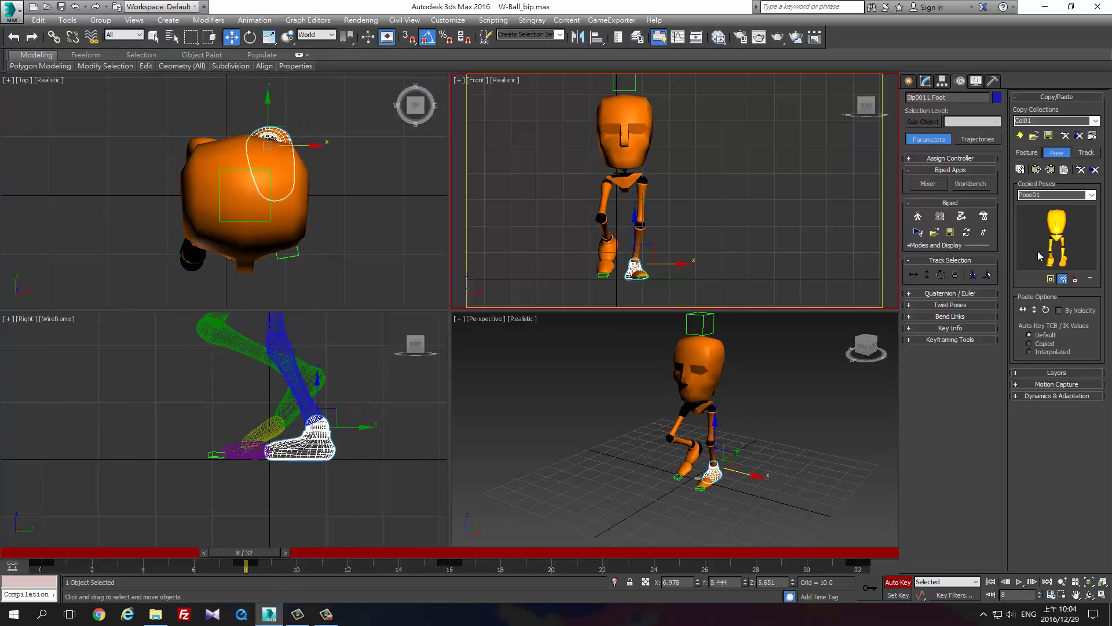
# Copy the frame-8 pose, paste it opposite at frame 24, and play to check
pyautogui.click(1022, 171)
pyautogui.click(649, 553)
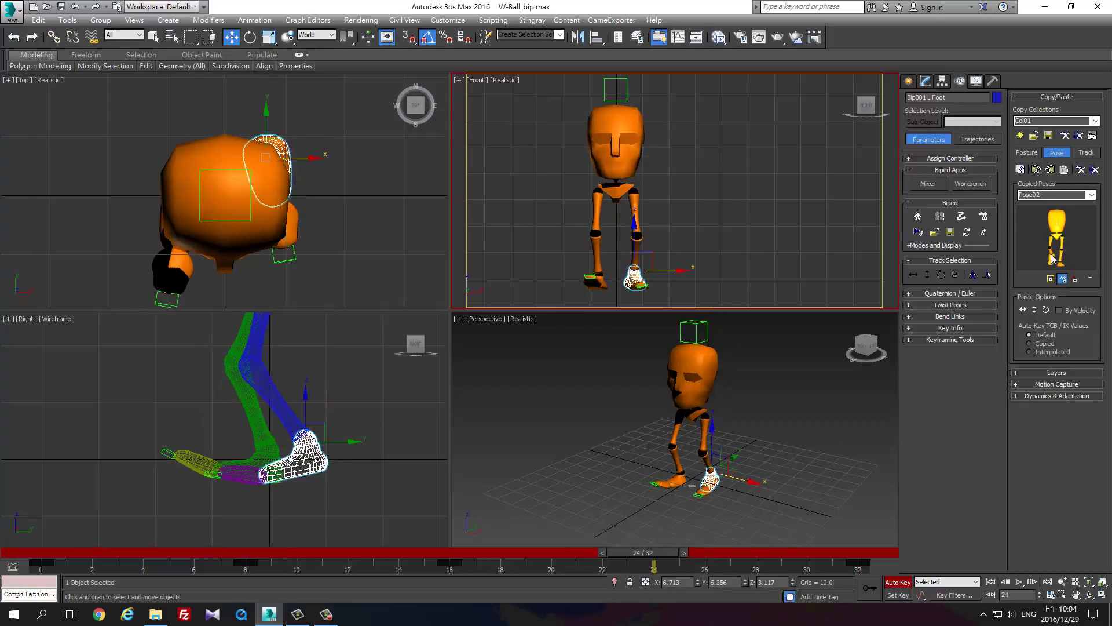
pyautogui.click(1051, 171)
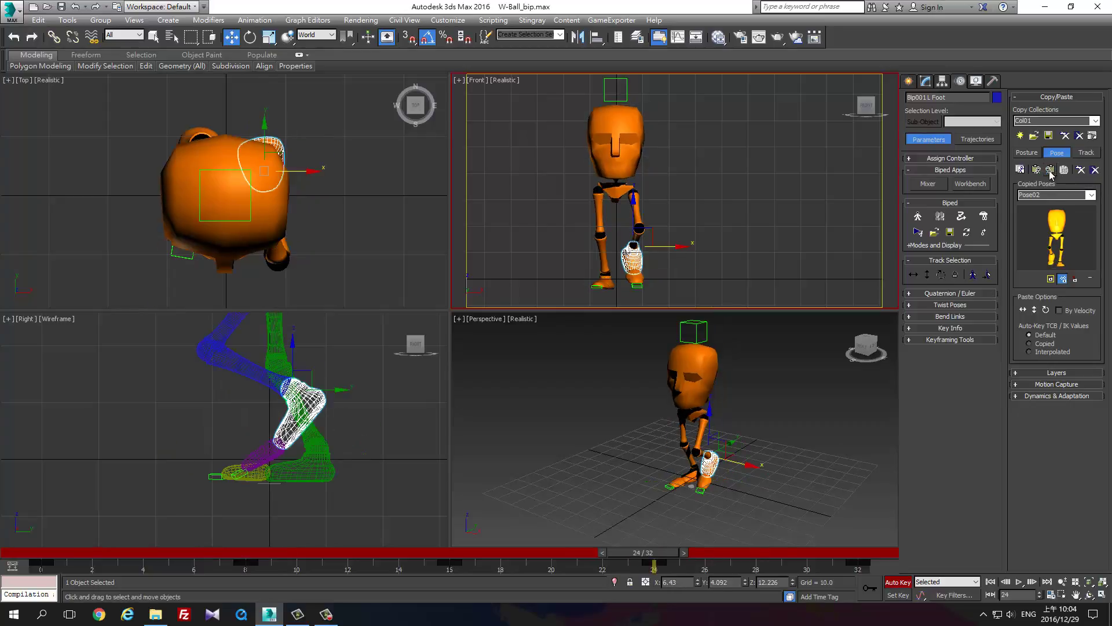
pyautogui.click(1019, 582)
pyautogui.rightClick(811, 472)
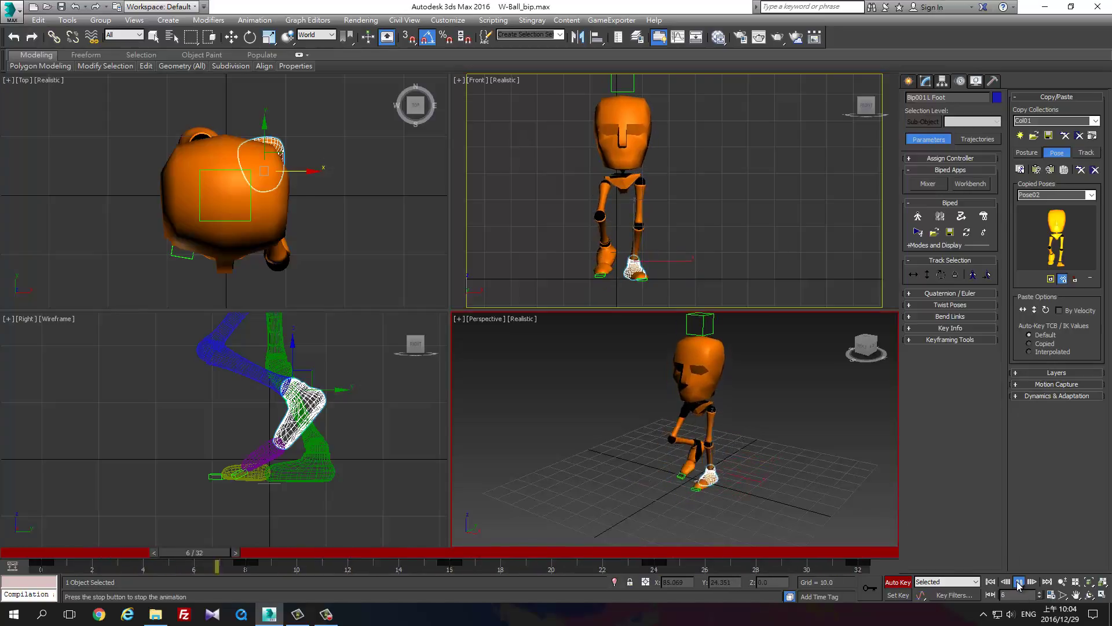
pyautogui.click(339, 566)
pyautogui.moveTo(338, 566); pyautogui.dragTo(302, 582)
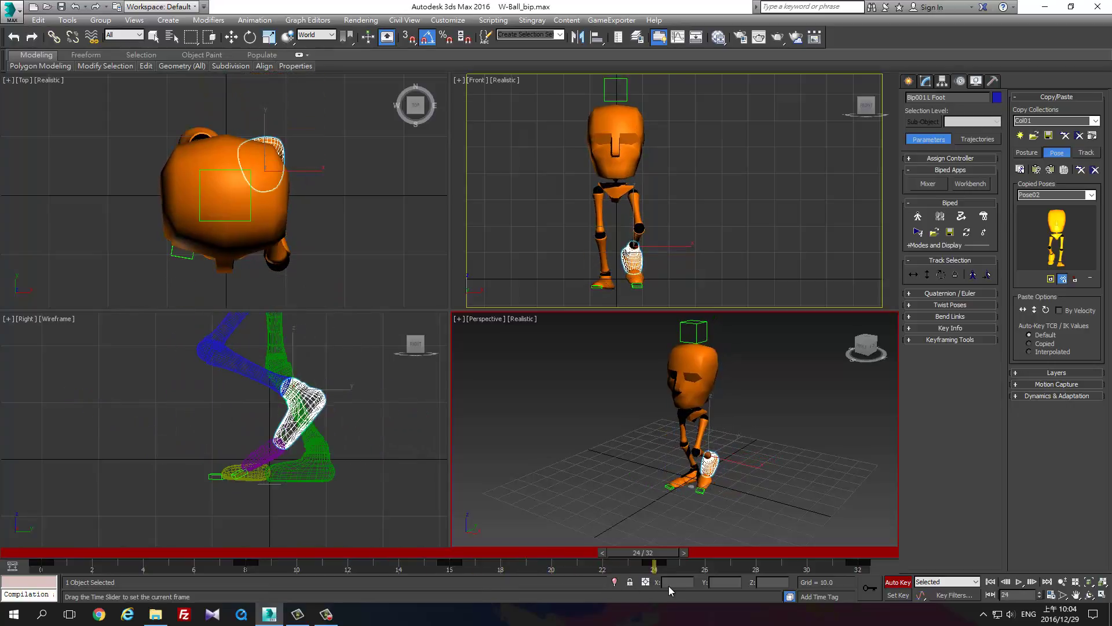
pyautogui.moveTo(302, 582)
pyautogui.mouseDown()
pyautogui.moveTo(666, 586)
pyautogui.moveTo(275, 566)
pyautogui.mouseUp()
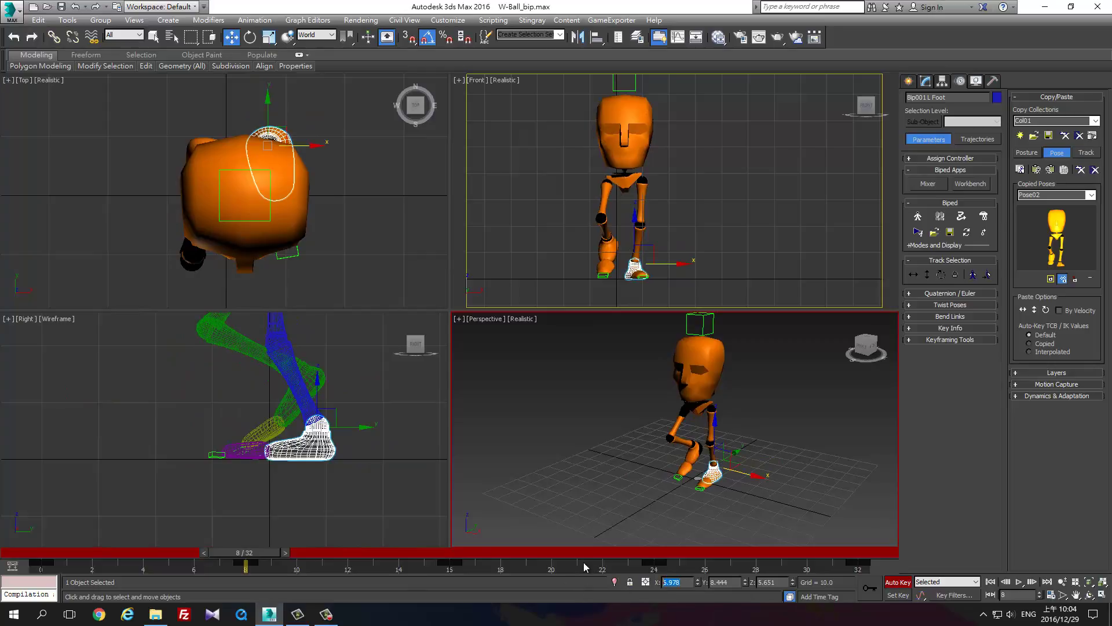
# At frame 24, set the left foot X to -6.978 and the body X to -3.113
pyautogui.click(659, 555)
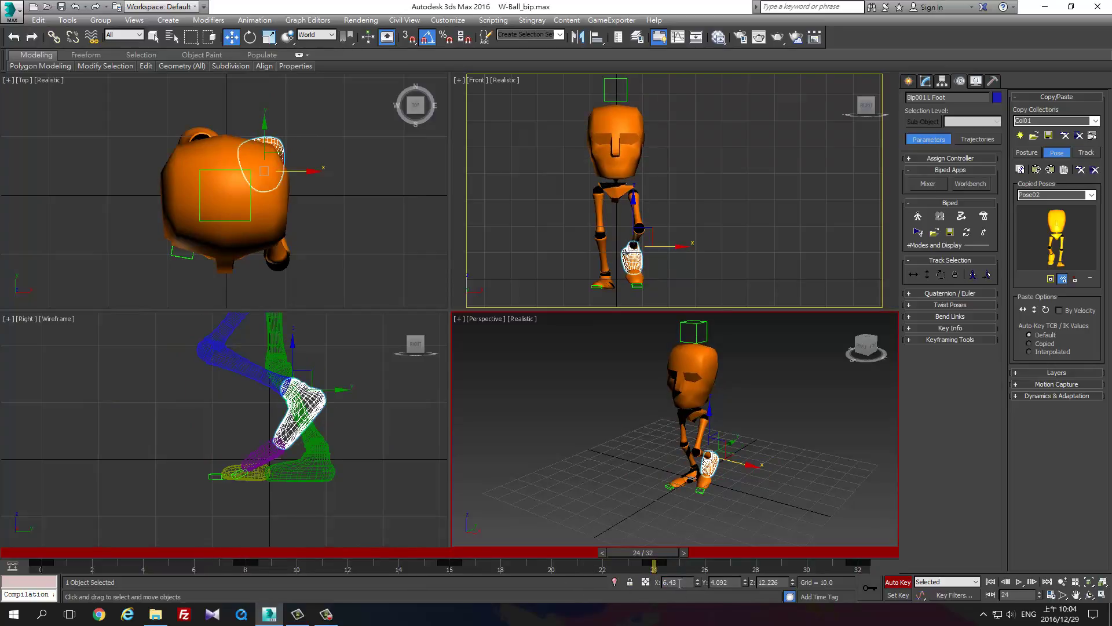
pyautogui.write('-')
pyautogui.write('6.978')
pyautogui.moveTo(657, 553)
pyautogui.mouseDown()
pyautogui.moveTo(776, 566)
pyautogui.moveTo(679, 566)
pyautogui.mouseUp()
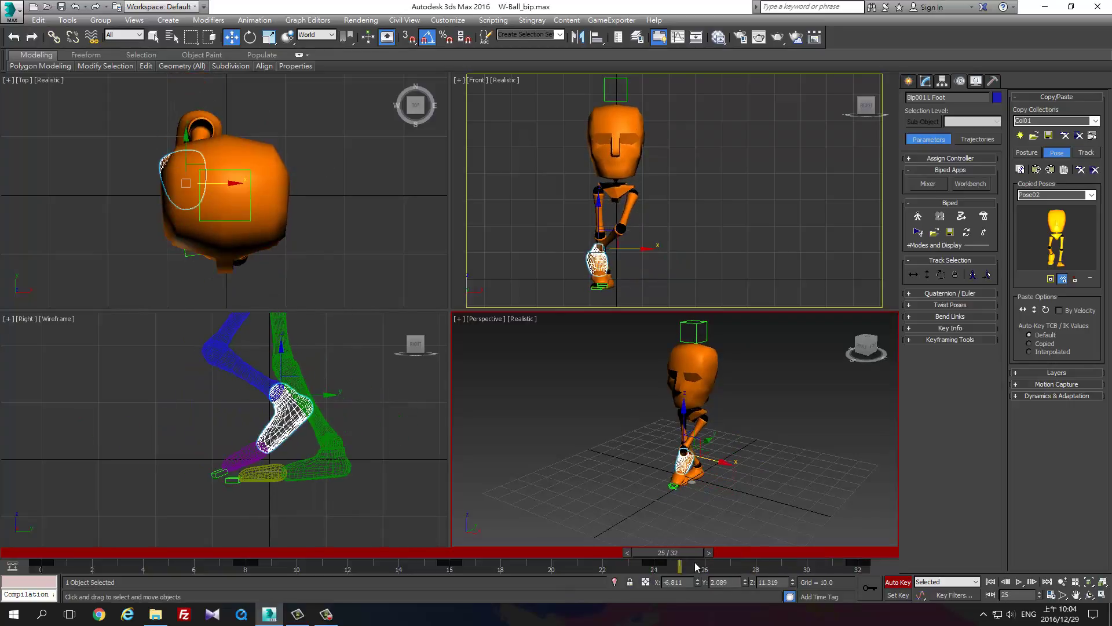
pyautogui.press('w')
pyautogui.click(918, 273)
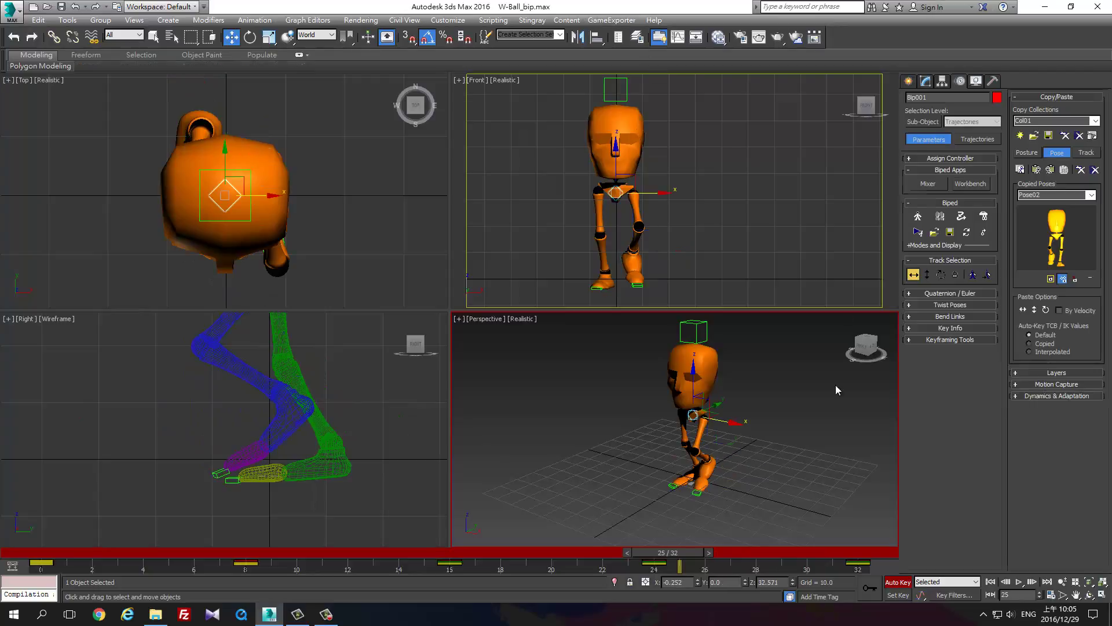
pyautogui.click(282, 552)
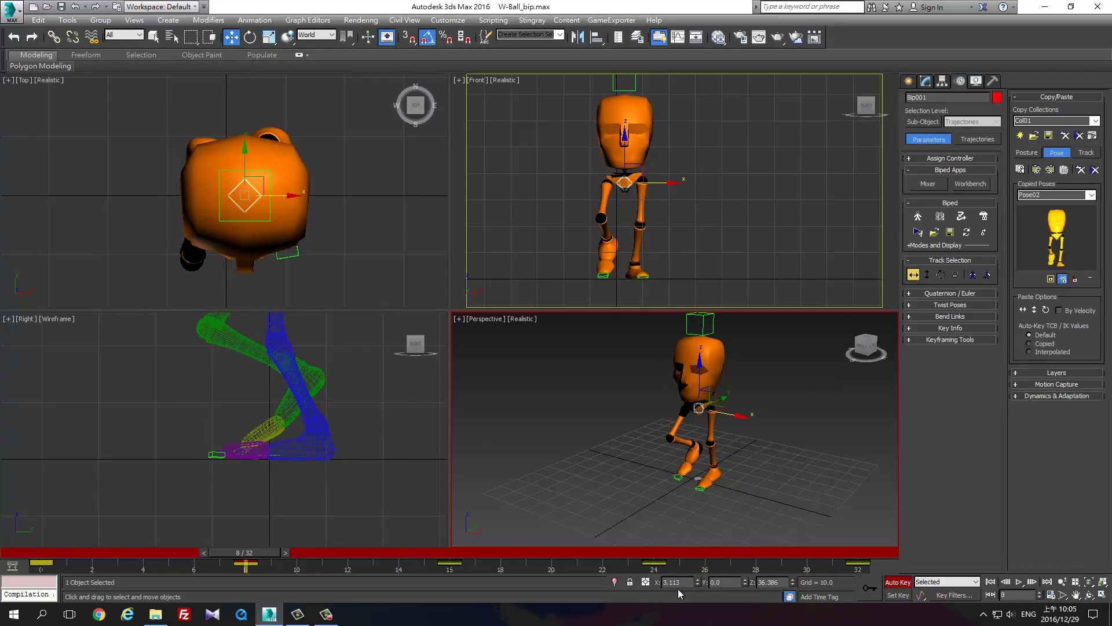
pyautogui.click(656, 561)
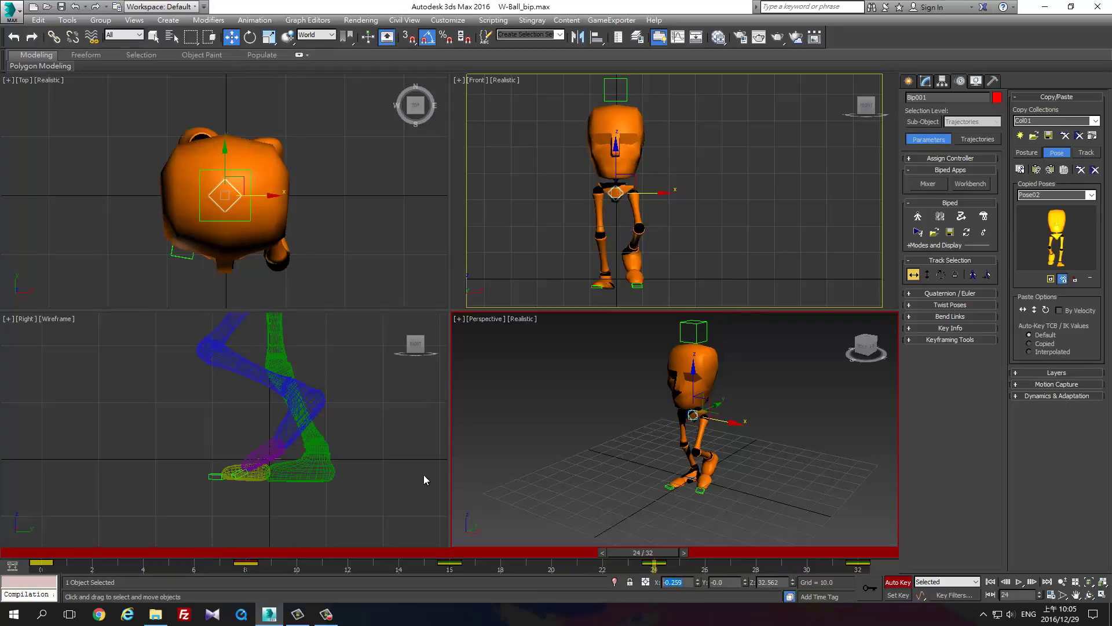
pyautogui.press('Return')
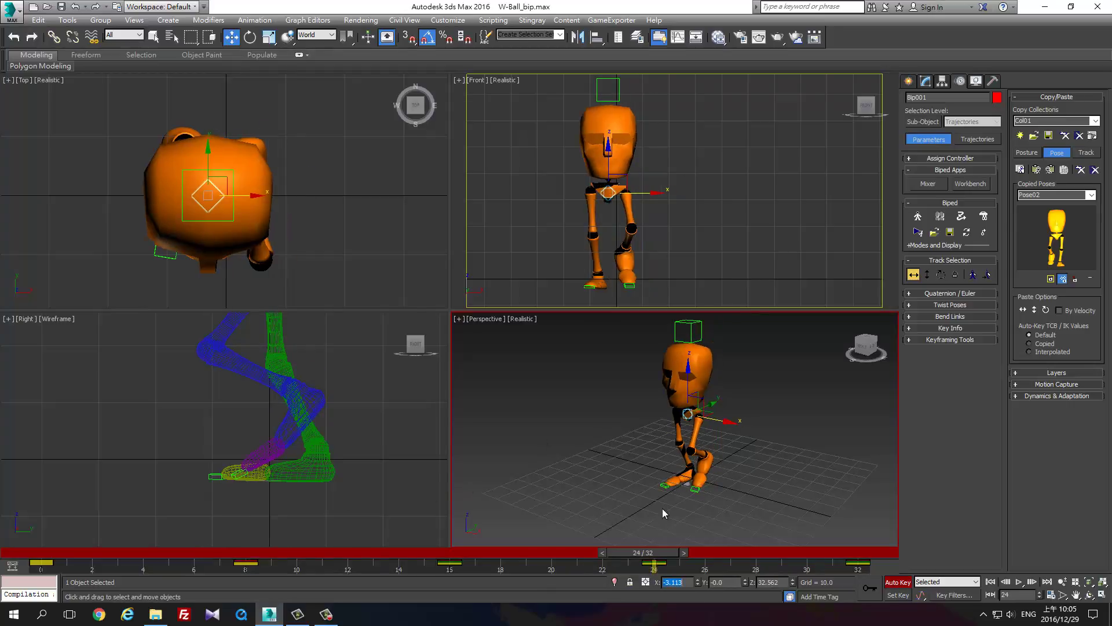
# Centre the biped's body at X 0 on frame 0
pyautogui.moveTo(643, 563); pyautogui.dragTo(41, 565)
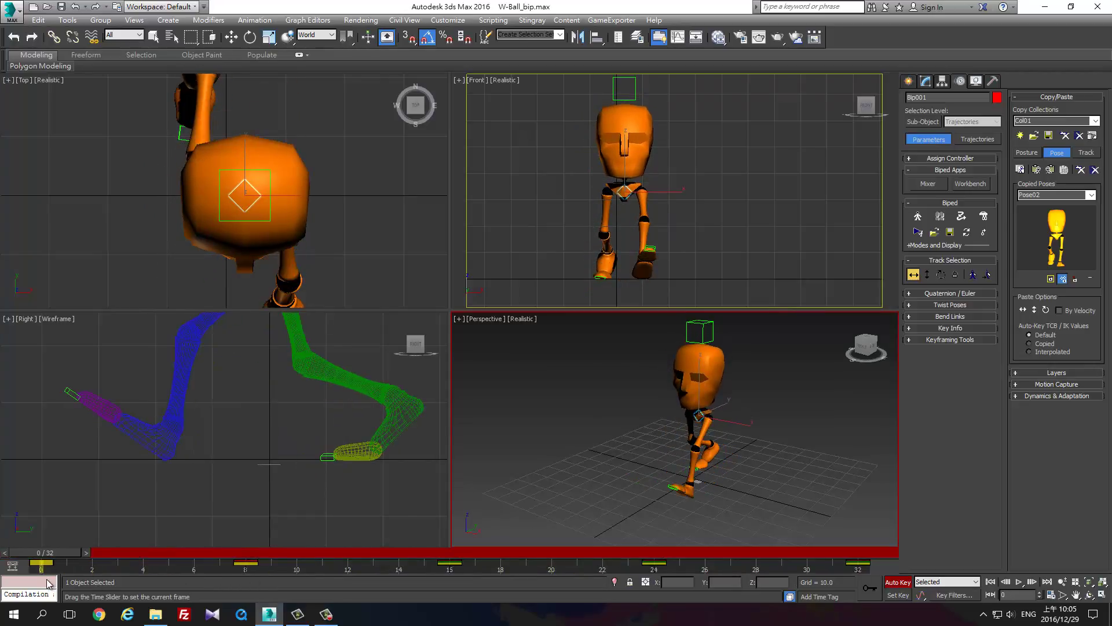
pyautogui.press('w')
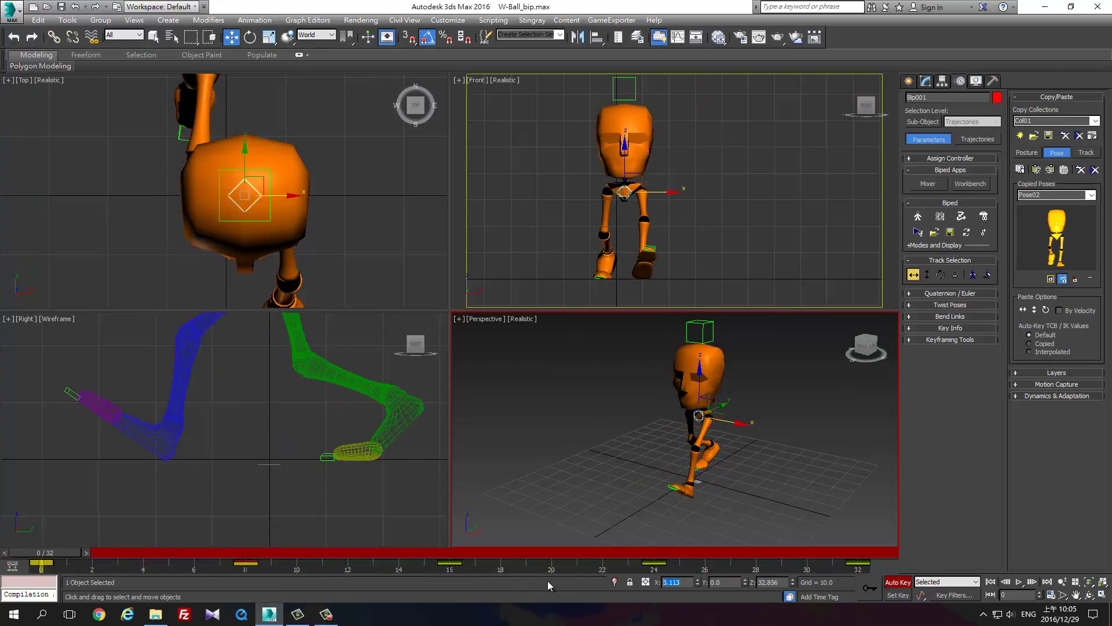
pyautogui.write('0')
pyautogui.press('Return')
# Review frames 8 to 16, then lower the biped's body height at frame 24
pyautogui.click(251, 560)
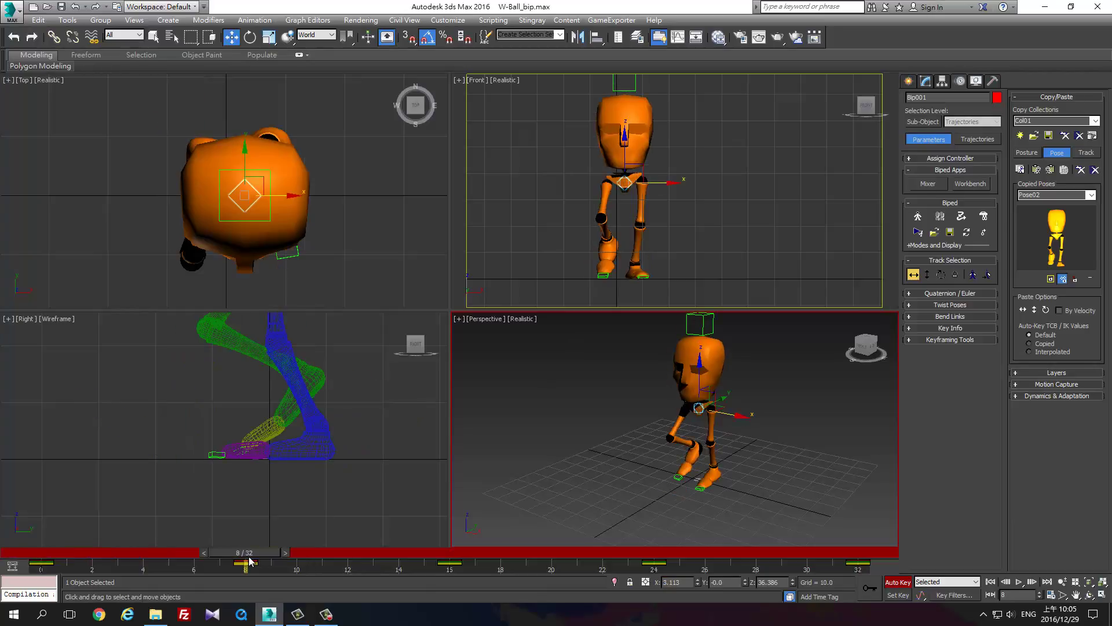
pyautogui.moveTo(251, 560); pyautogui.dragTo(667, 560)
pyautogui.press('w')
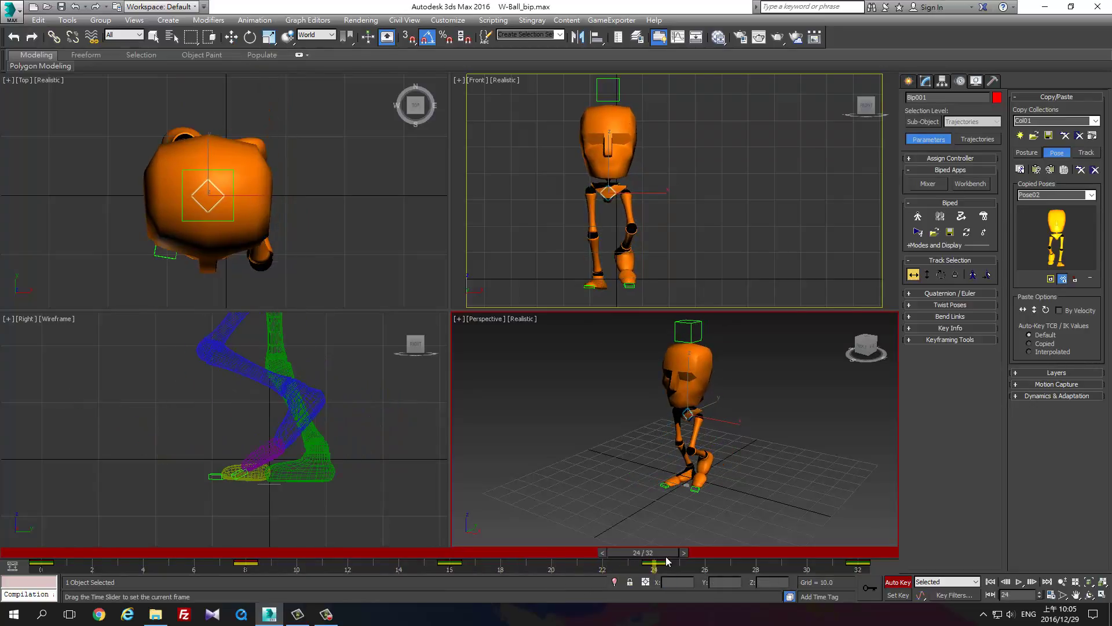
pyautogui.press('w')
pyautogui.moveTo(659, 561); pyautogui.dragTo(265, 564)
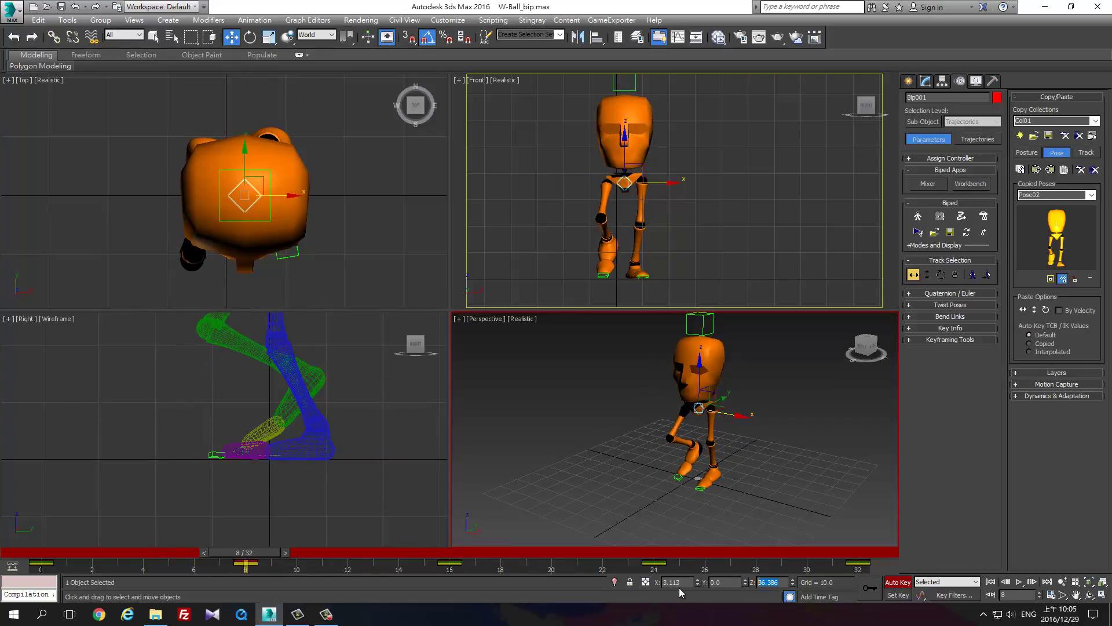
pyautogui.click(658, 555)
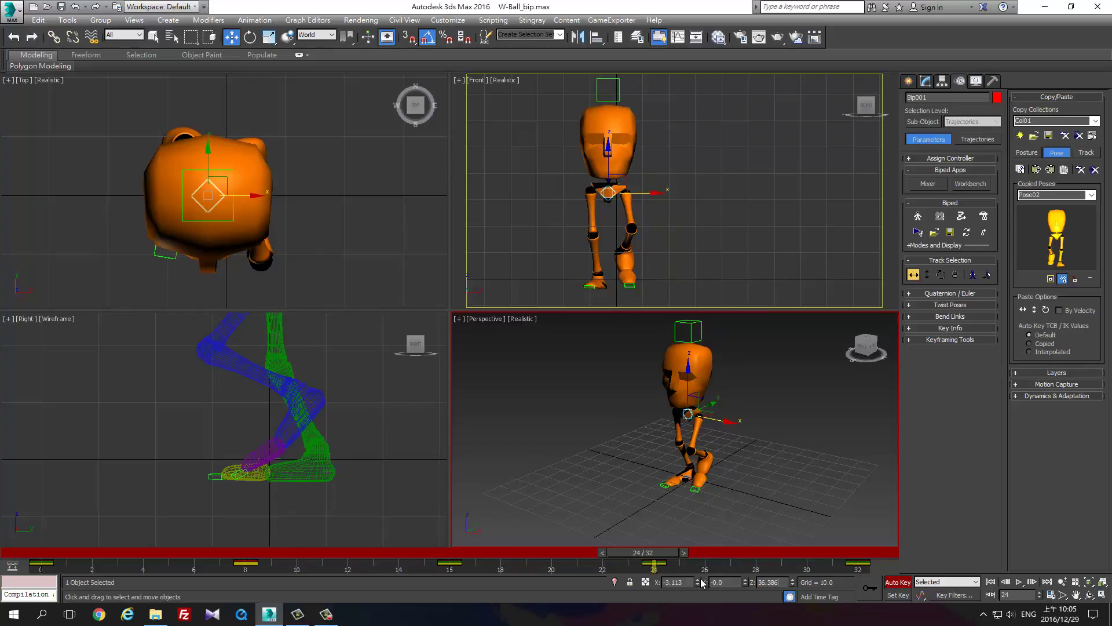
pyautogui.press('Return')
pyautogui.moveTo(655, 558); pyautogui.dragTo(873, 551)
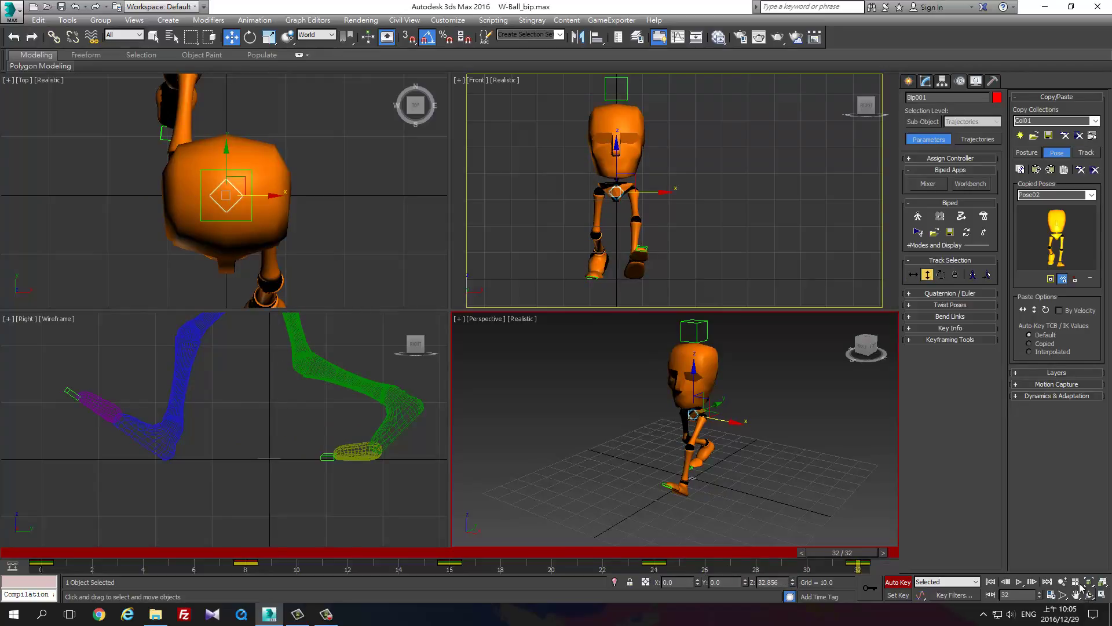
# Play the walk cycle while orbiting the Perspective view, stop it, and rewind to frame 0
pyautogui.click(1018, 582)
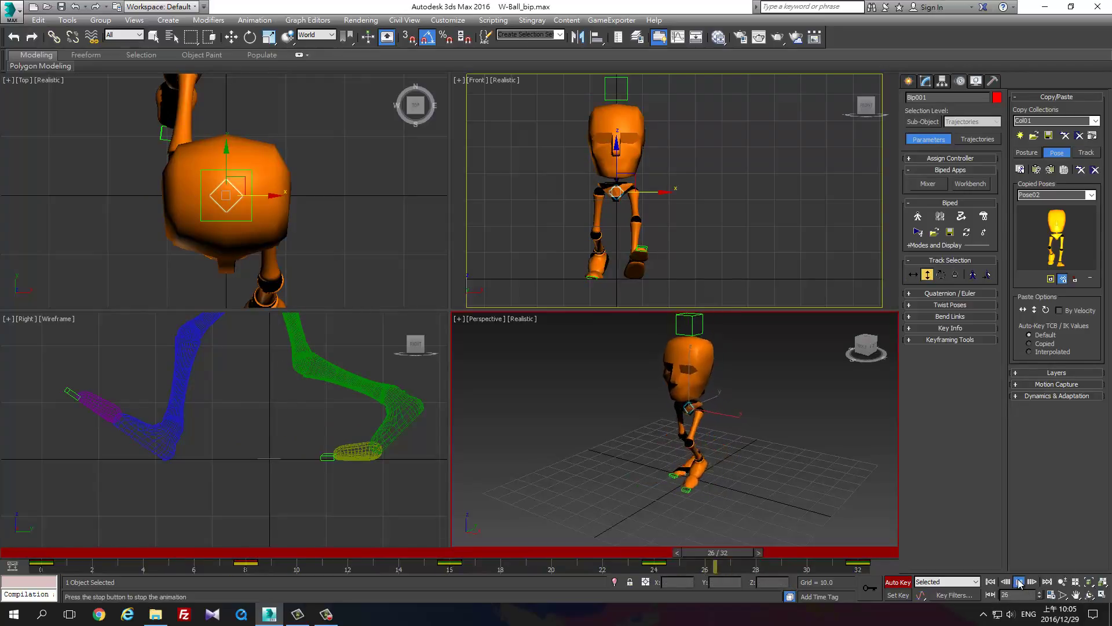
pyautogui.rightClick(815, 481)
pyautogui.click(729, 235)
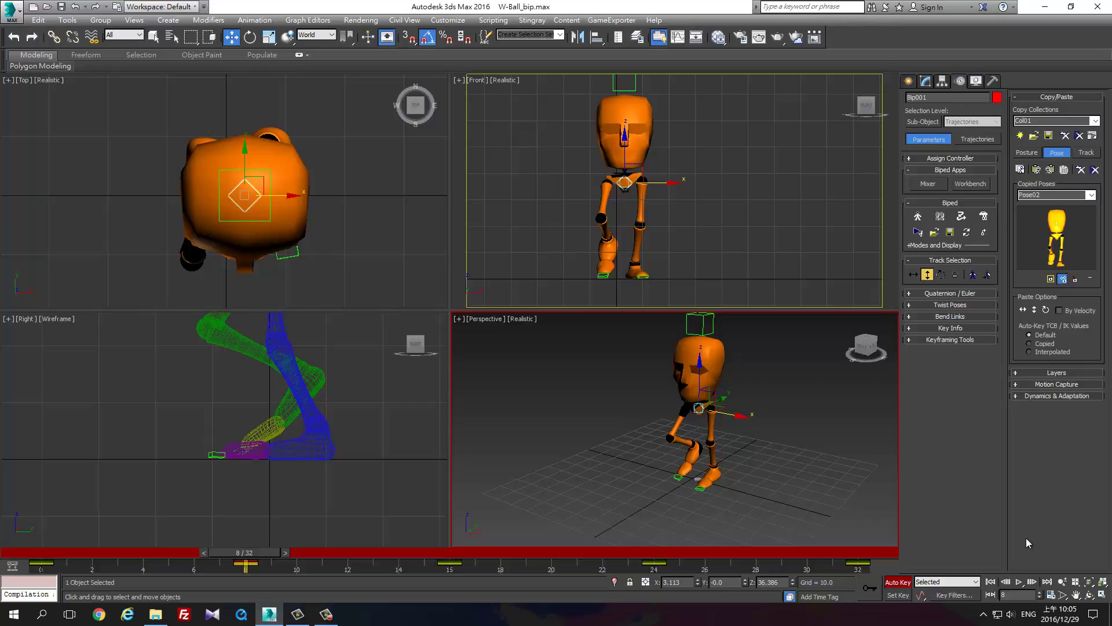
pyautogui.click(1017, 582)
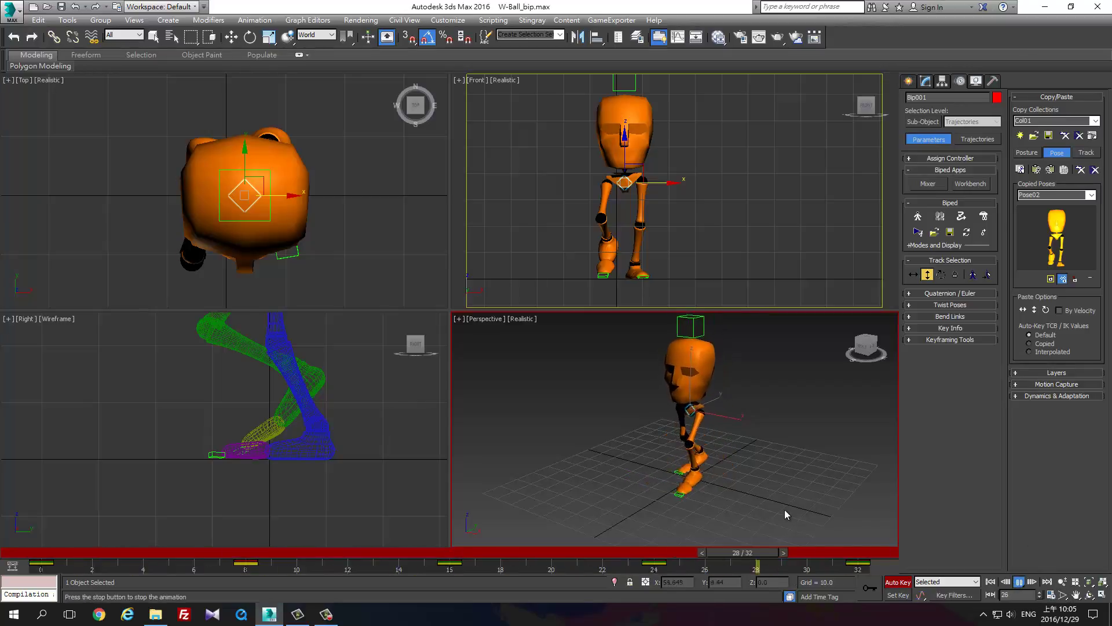
pyautogui.moveTo(784, 509)
pyautogui.keyDown('alt'); pyautogui.mouseDown(button='middle')
pyautogui.moveTo(842, 518)
pyautogui.moveTo(686, 515)
pyautogui.mouseUp(button='middle'); pyautogui.keyUp('alt')
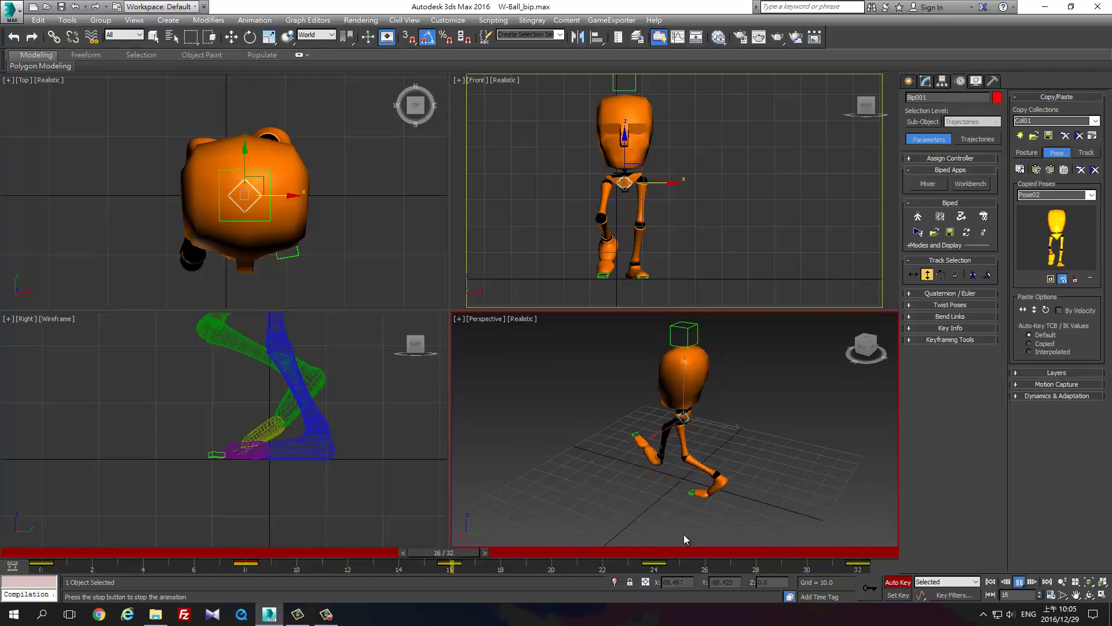
pyautogui.press('/')
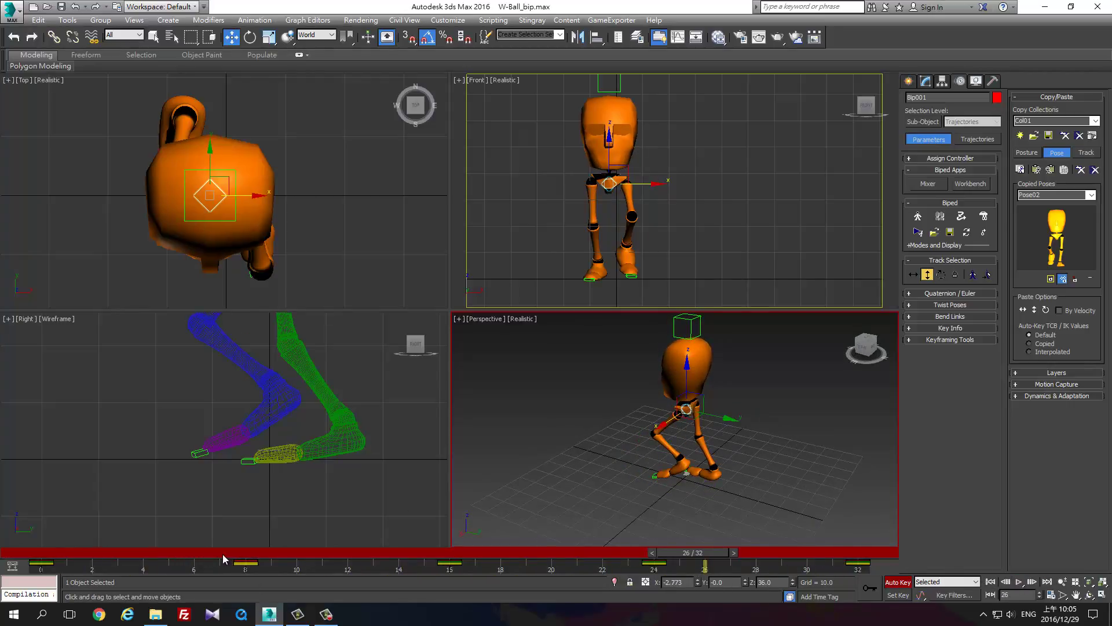
pyautogui.moveTo(223, 554); pyautogui.dragTo(35, 553)
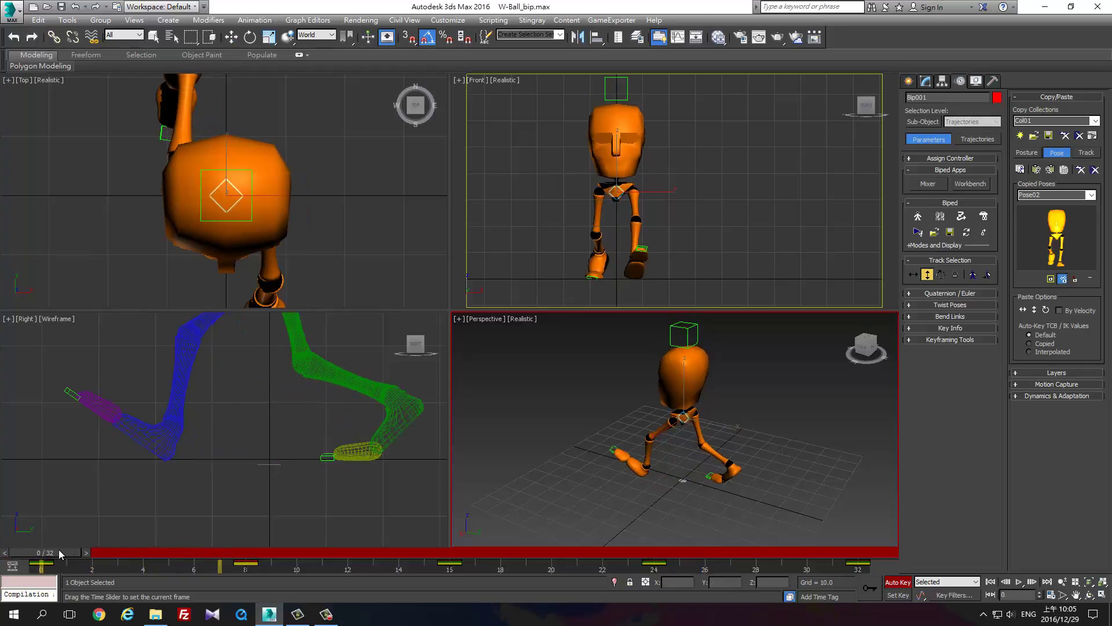
# At frame 2, frame the legs in the side view and tilt the left foot flat
pyautogui.moveTo(58, 549); pyautogui.dragTo(102, 551)
pyautogui.press('w')
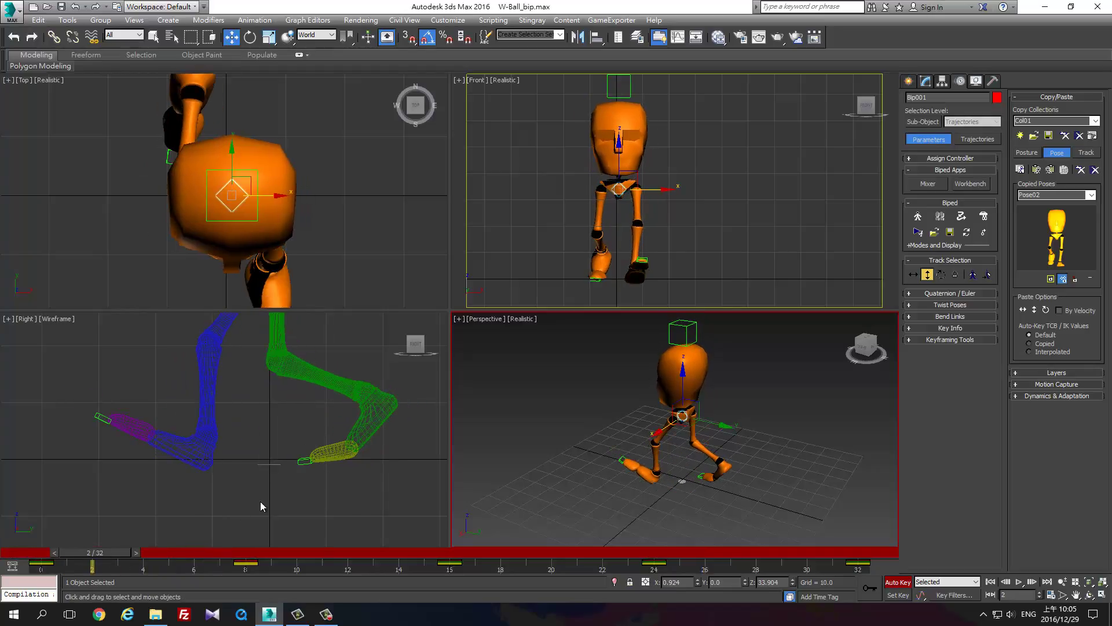
pyautogui.moveTo(273, 430); pyautogui.dragTo(289, 430, button='middle')
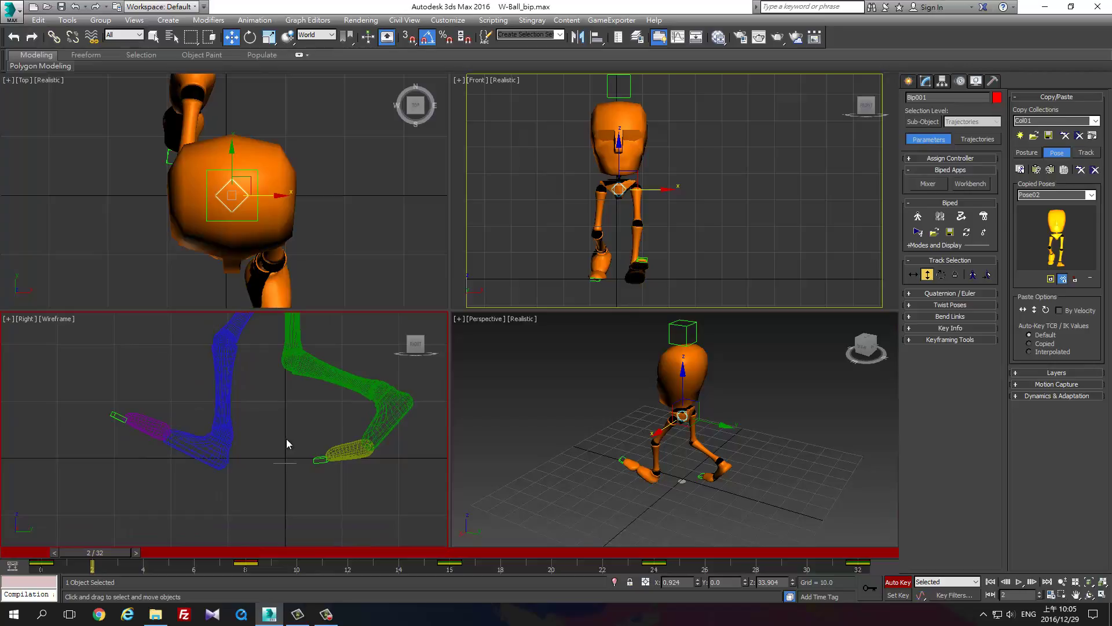
pyautogui.scroll(-2, 253, 486)
pyautogui.scroll(-2, 253, 486)
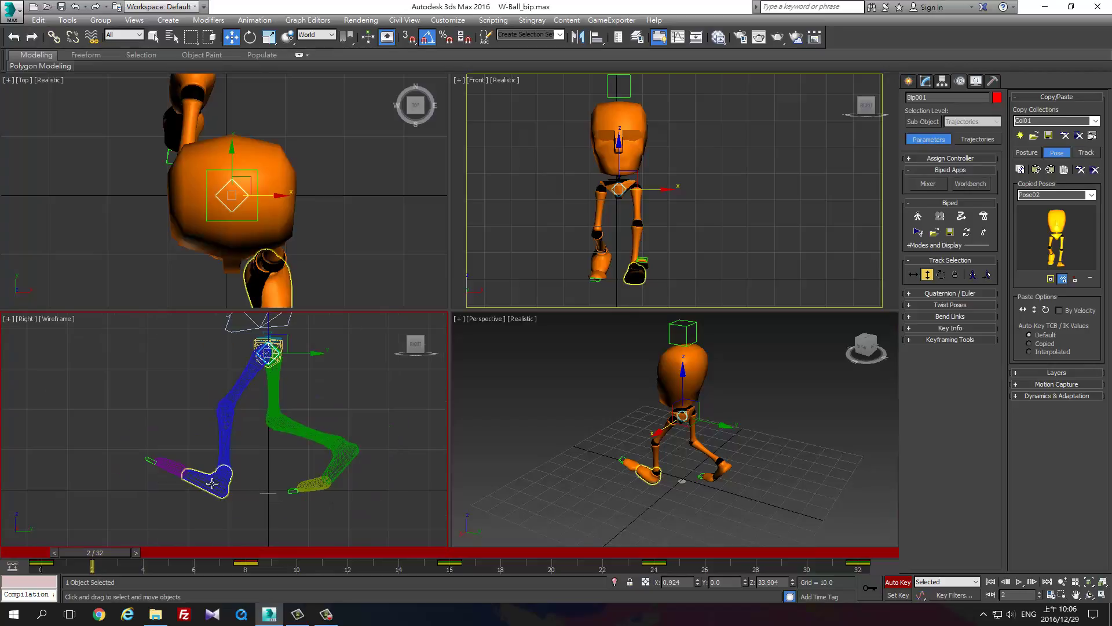
pyautogui.click(215, 480)
pyautogui.press('e')
pyautogui.moveTo(258, 458); pyautogui.dragTo(256, 445)
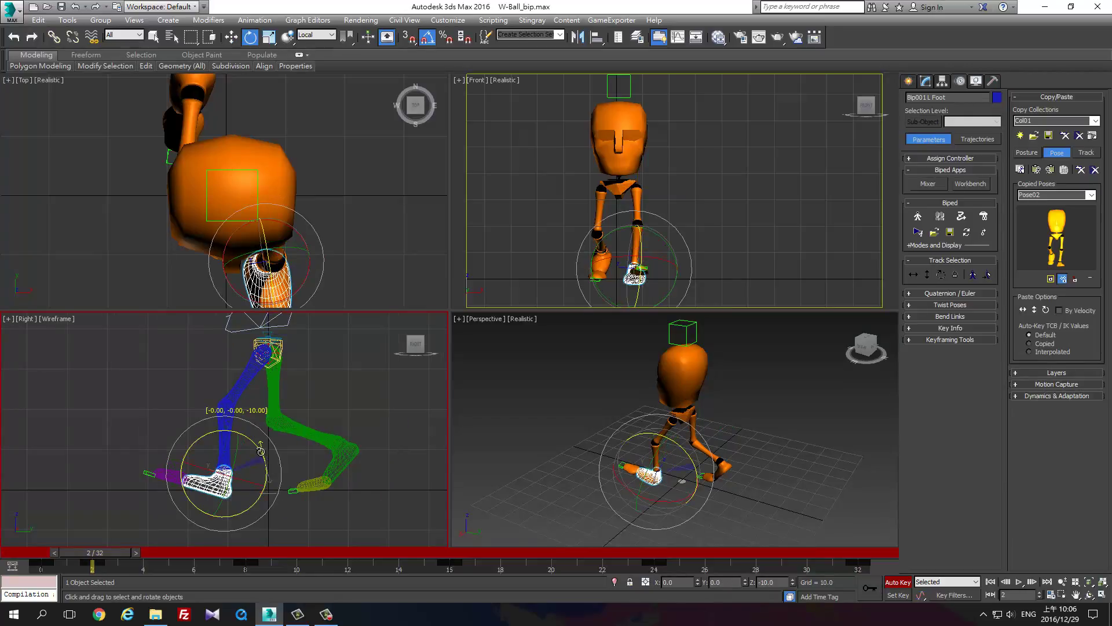
# Bend the right toe 15 degrees and lift the right foot up and back
pyautogui.press('w')
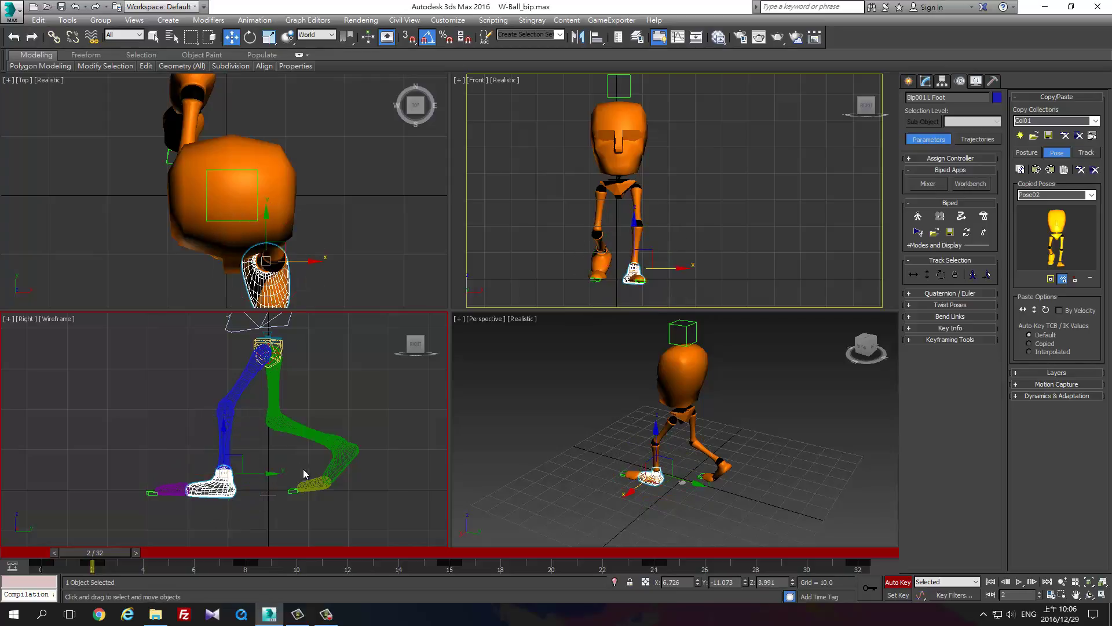
pyautogui.click(317, 483)
pyautogui.press('e')
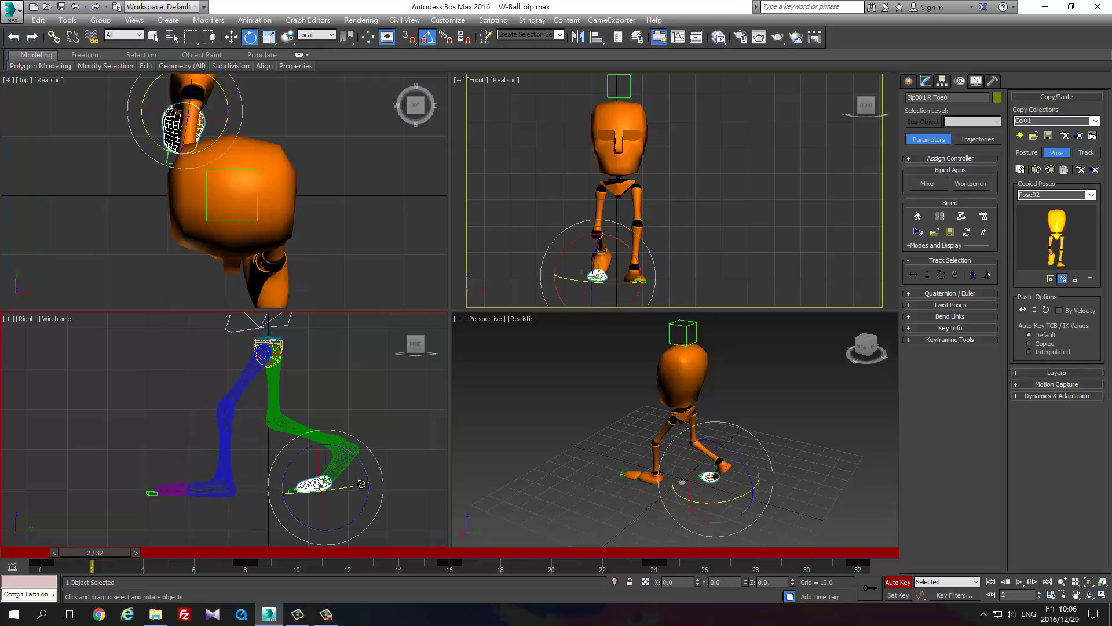
pyautogui.moveTo(372, 479); pyautogui.dragTo(365, 466)
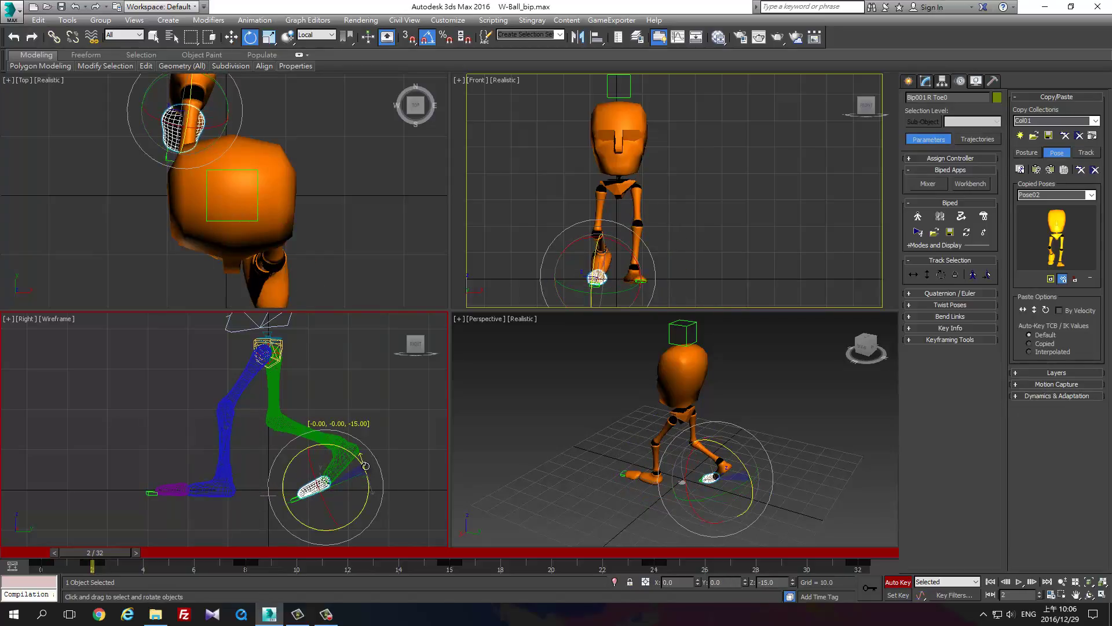
pyautogui.click(365, 453)
pyautogui.press('w')
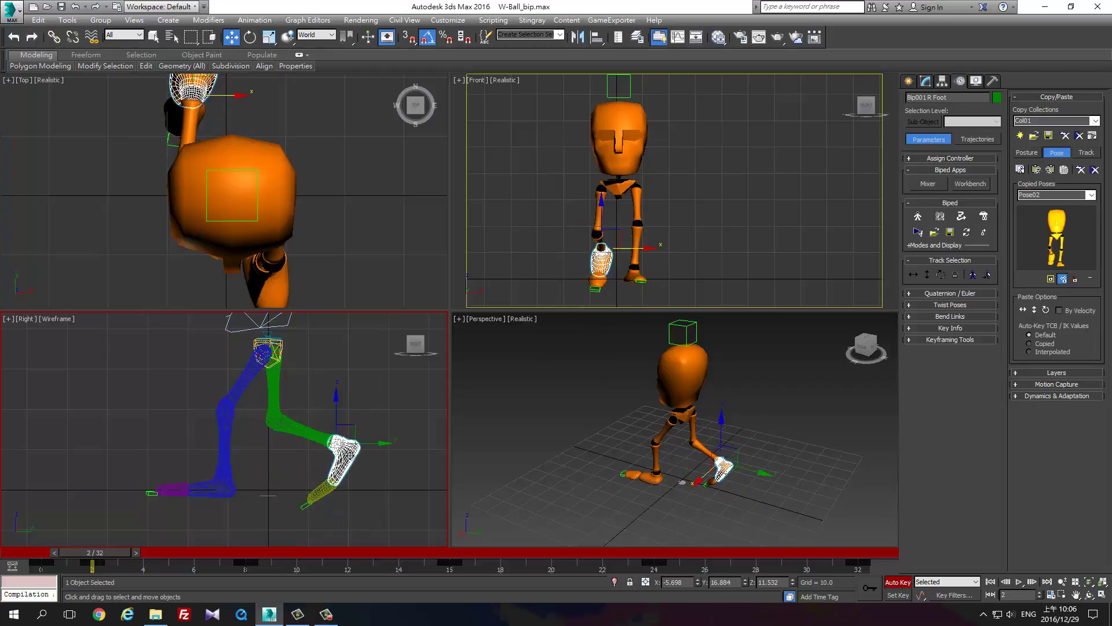
pyautogui.moveTo(350, 456); pyautogui.dragTo(350, 434)
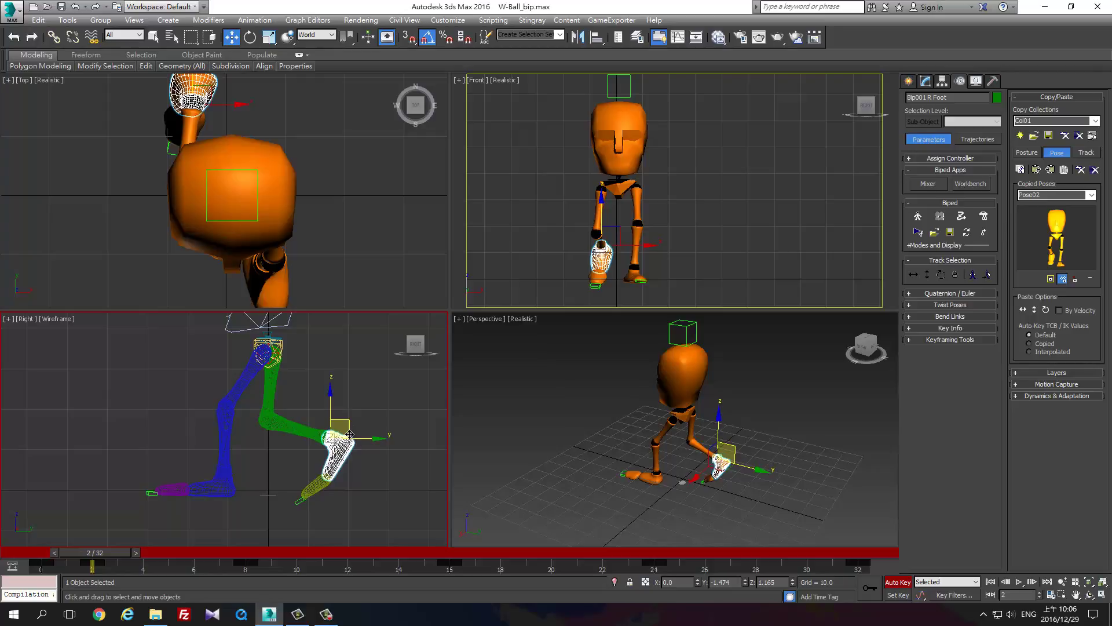
# Lower the biped's body vertically, then raise and slightly tilt the left foot
pyautogui.click(913, 275)
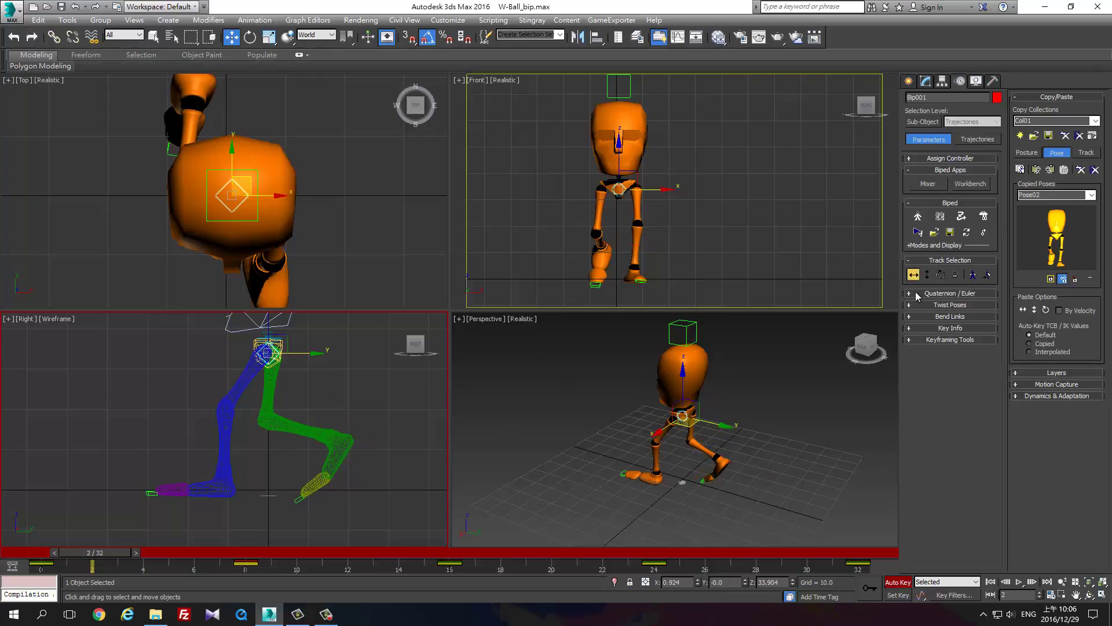
pyautogui.click(927, 275)
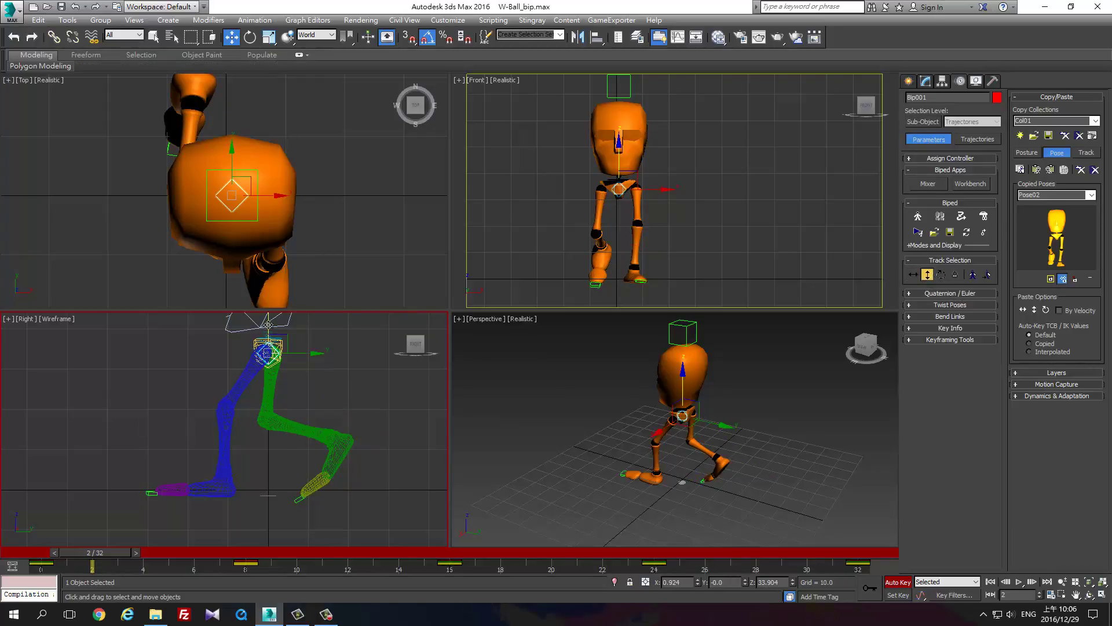
pyautogui.moveTo(267, 325); pyautogui.dragTo(267, 330)
pyautogui.click(223, 491)
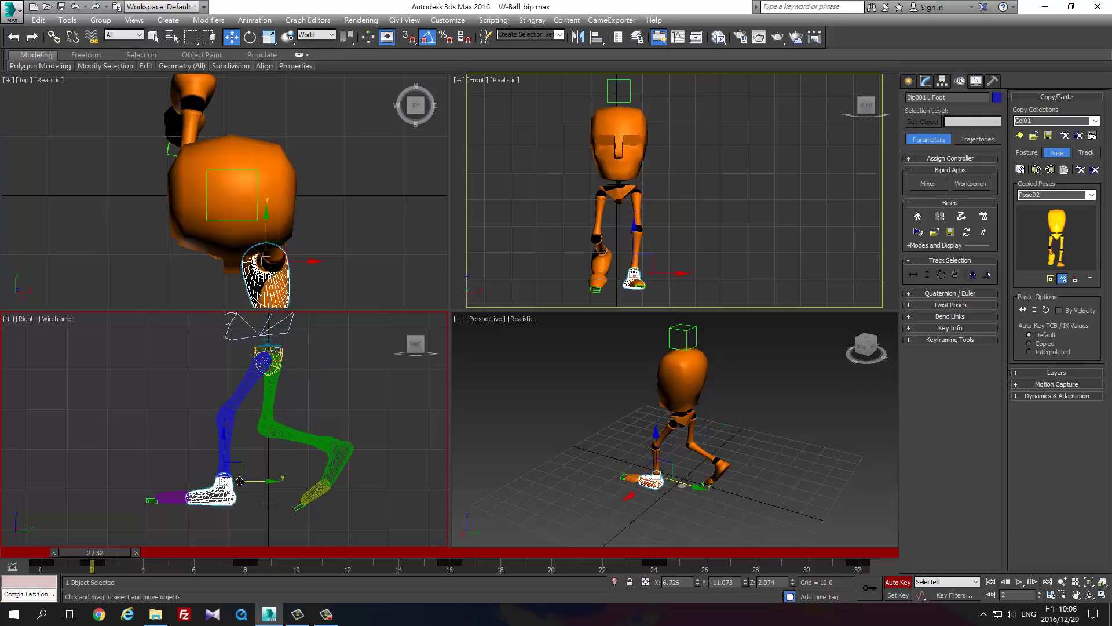
pyautogui.moveTo(241, 468); pyautogui.dragTo(239, 452)
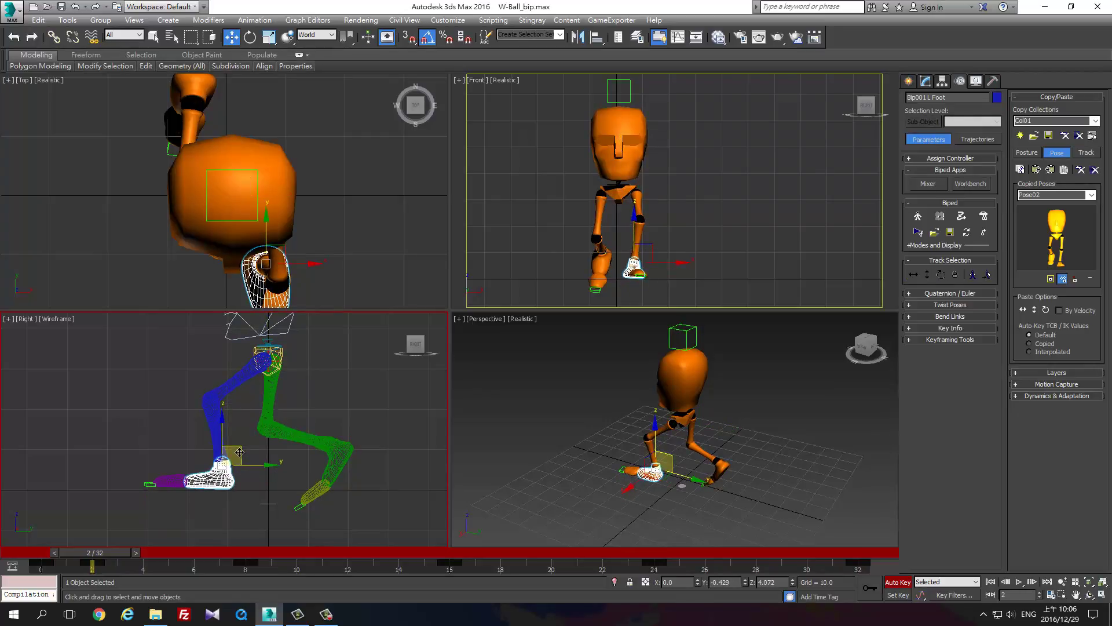
pyautogui.press('e')
pyautogui.moveTo(258, 452); pyautogui.dragTo(262, 450)
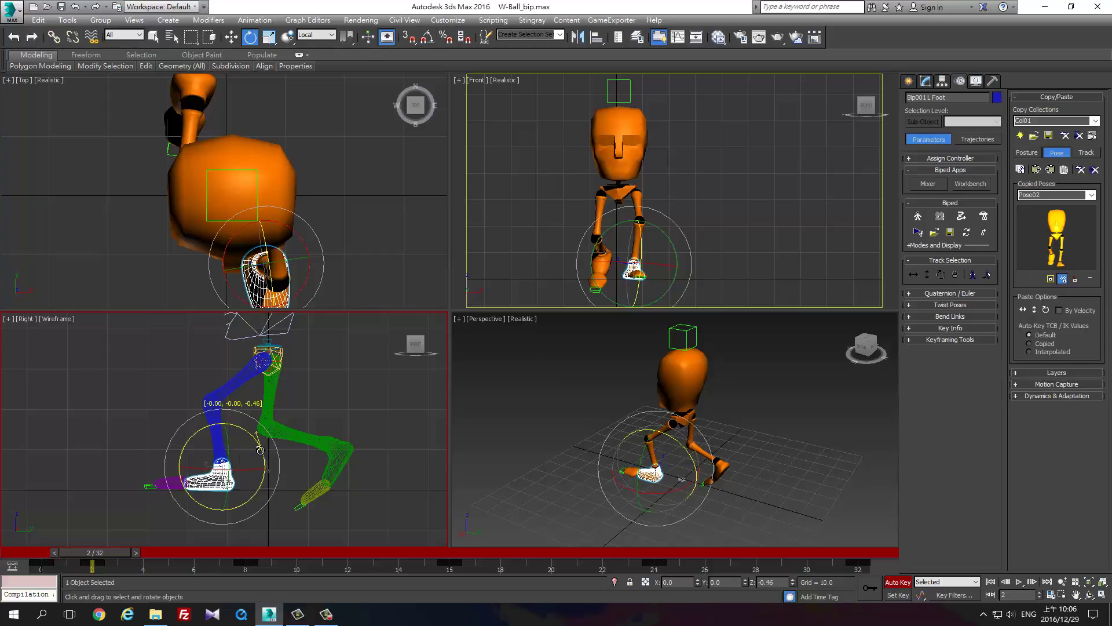
# Raise the right foot higher and preview the motion forward toward frame 10
pyautogui.click(337, 482)
pyautogui.press('w')
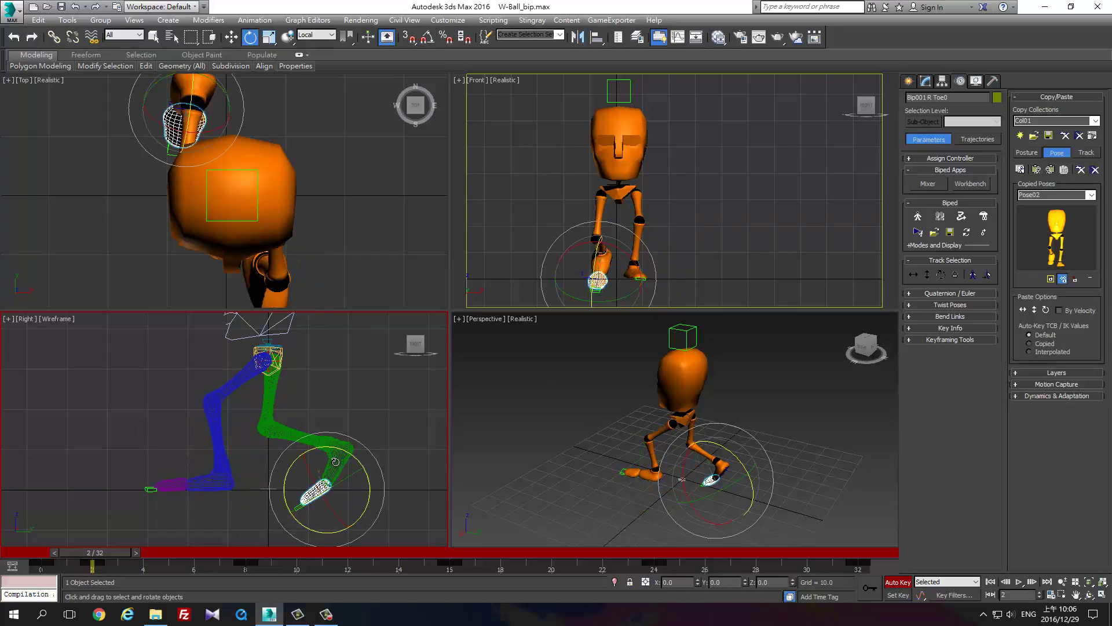
pyautogui.click(354, 463)
pyautogui.moveTo(355, 442); pyautogui.dragTo(355, 431)
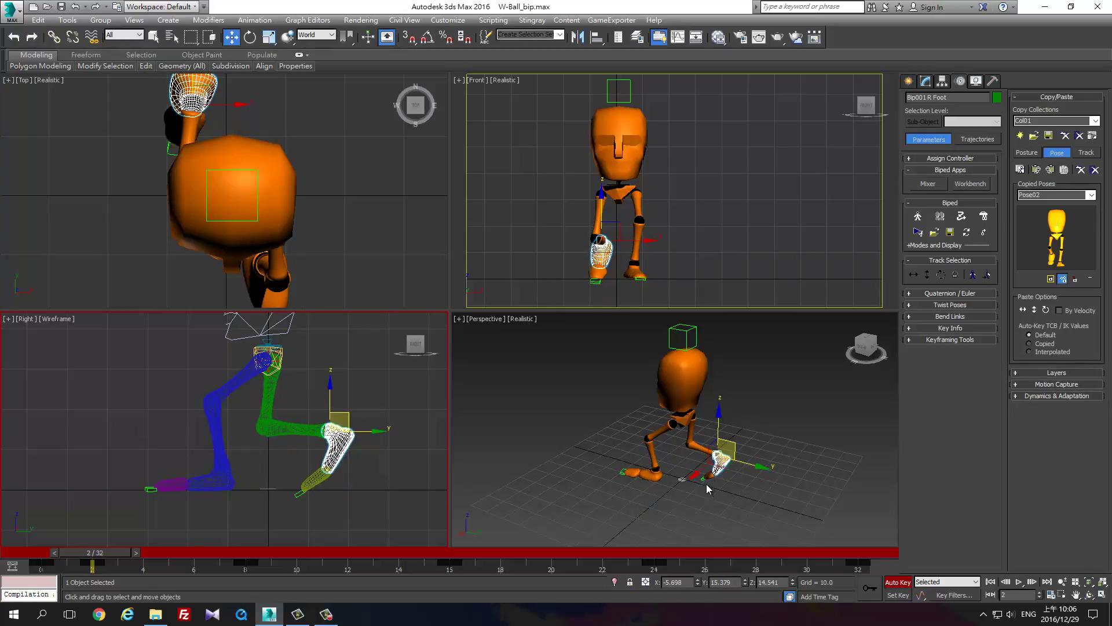
pyautogui.keyDown('alt'); pyautogui.moveTo(706, 484); pyautogui.dragTo(717, 459, button='middle'); pyautogui.keyUp('alt')
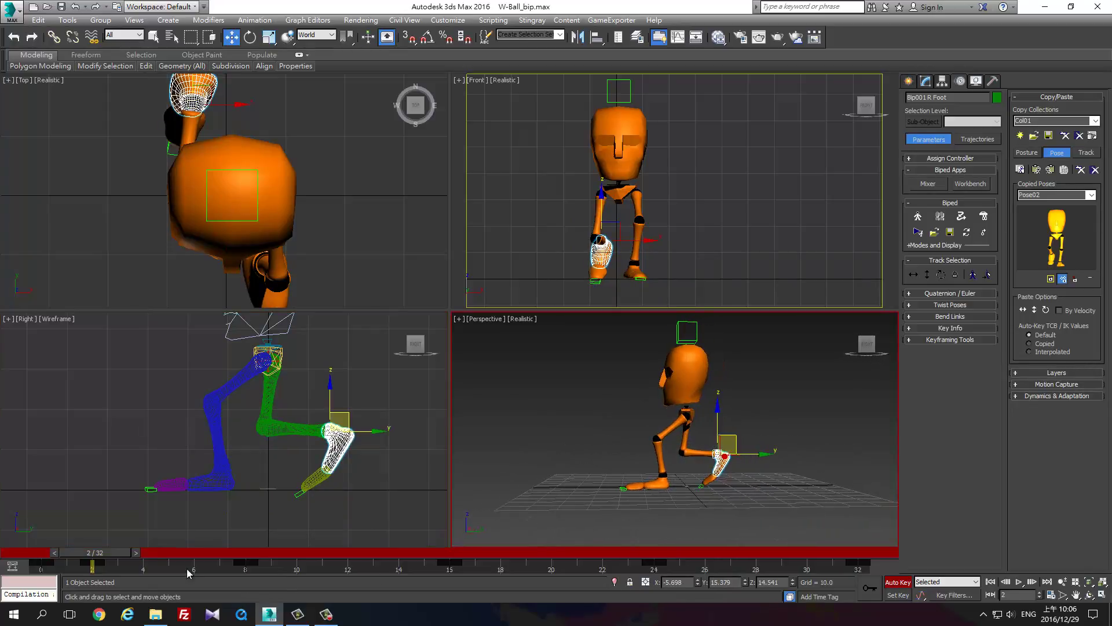
pyautogui.moveTo(124, 550); pyautogui.dragTo(318, 570)
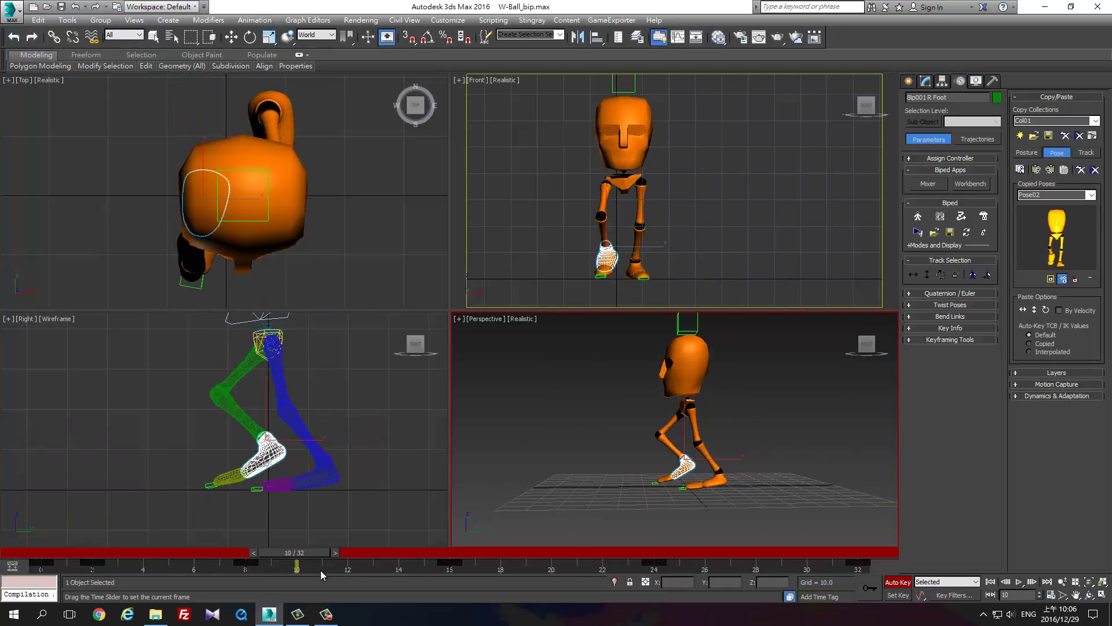
# Raise the biped's body with Body Vertical at frame 10
pyautogui.press('w')
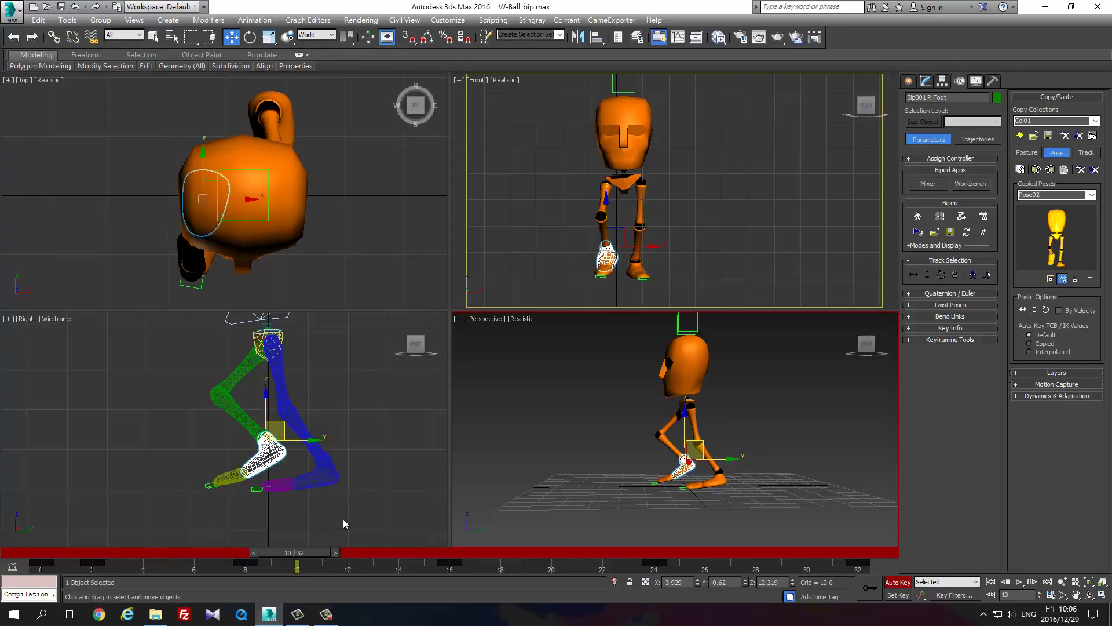
pyautogui.click(927, 275)
pyautogui.moveTo(287, 341); pyautogui.dragTo(294, 389, button='middle')
pyautogui.moveTo(276, 349); pyautogui.dragTo(277, 338)
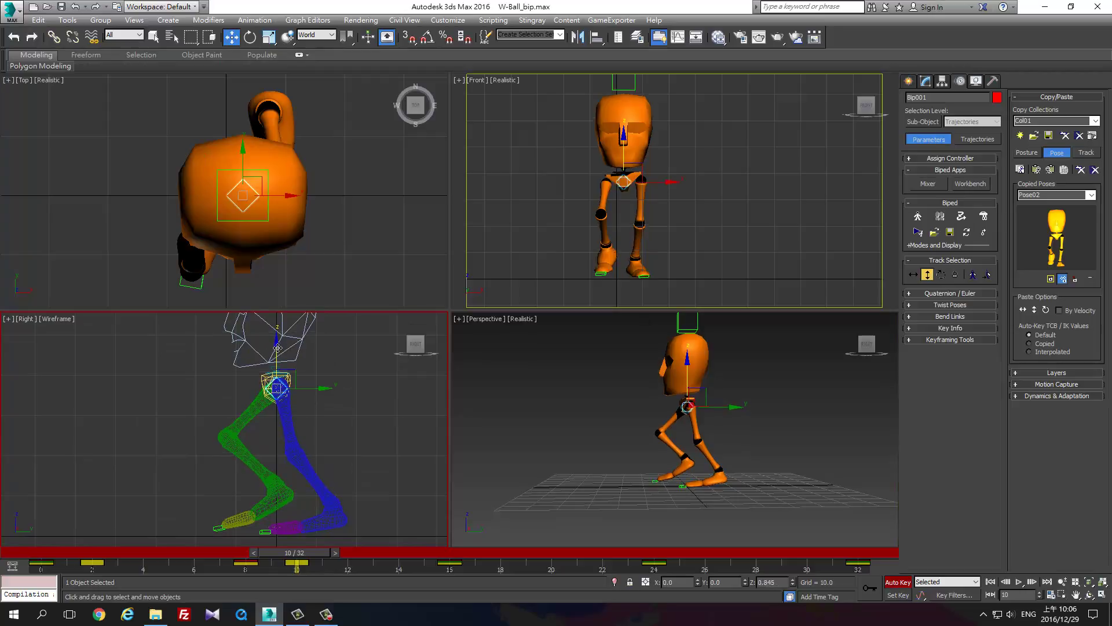
# Rotate the left foot and left toe so they lie flat
pyautogui.click(323, 518)
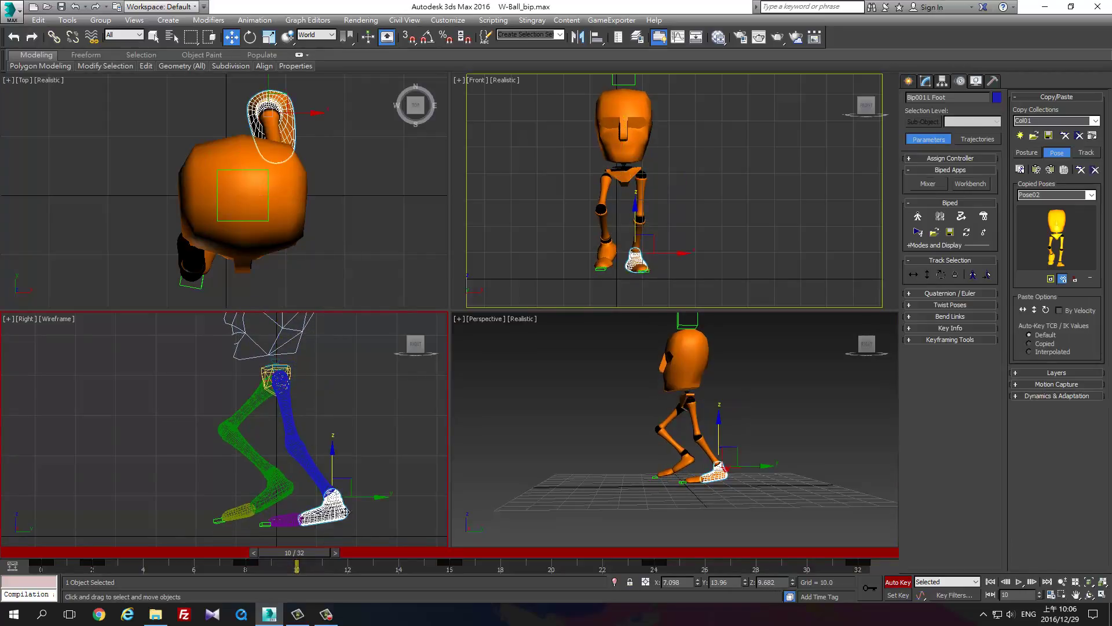
pyautogui.press('e')
pyautogui.moveTo(366, 475); pyautogui.dragTo(359, 458)
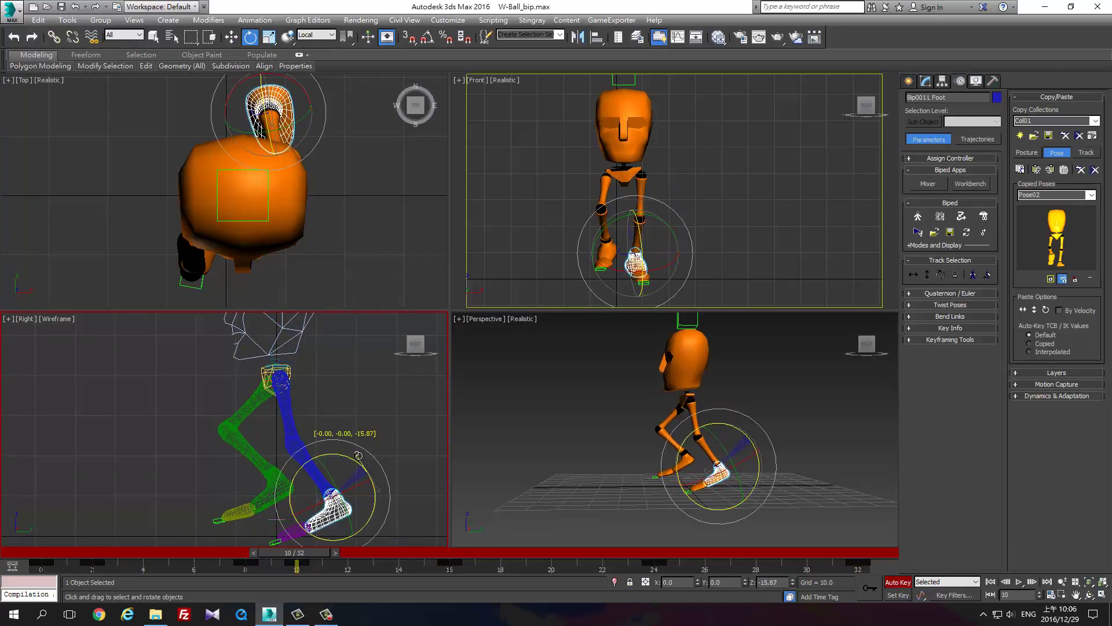
pyautogui.press('pagedown')
pyautogui.moveTo(336, 507); pyautogui.dragTo(347, 521)
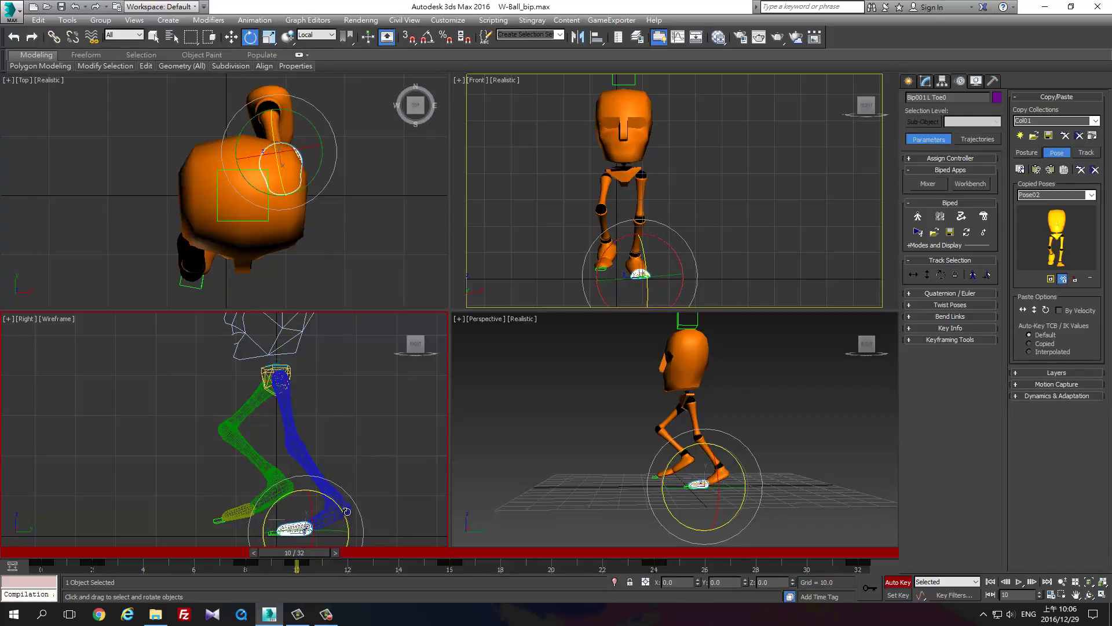
pyautogui.press('pageup')
pyautogui.moveTo(371, 503); pyautogui.dragTo(324, 525)
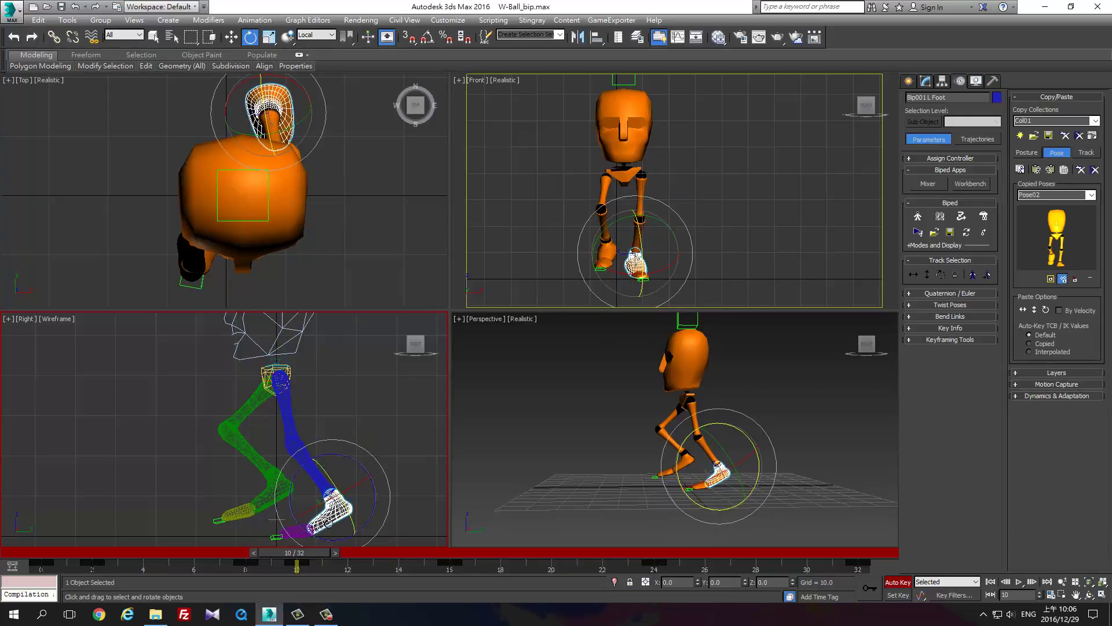
pyautogui.click(301, 531)
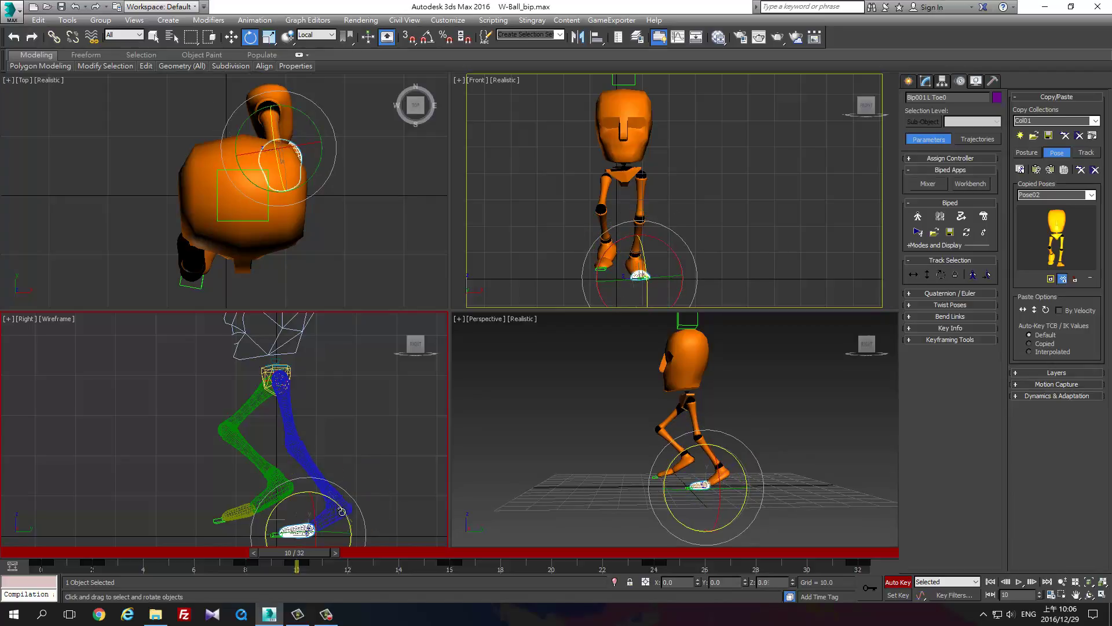
# Nudge the right foot and tilt its toe upward, then return to frame 0
pyautogui.click(278, 491)
pyautogui.press('w')
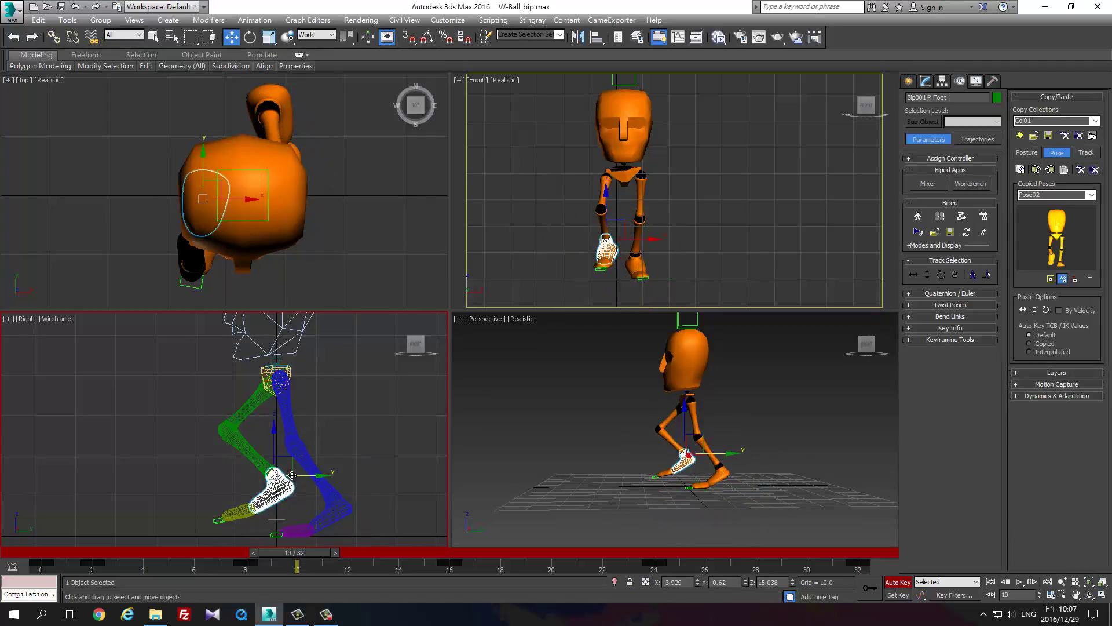
pyautogui.moveTo(292, 472); pyautogui.dragTo(312, 474)
pyautogui.press('r')
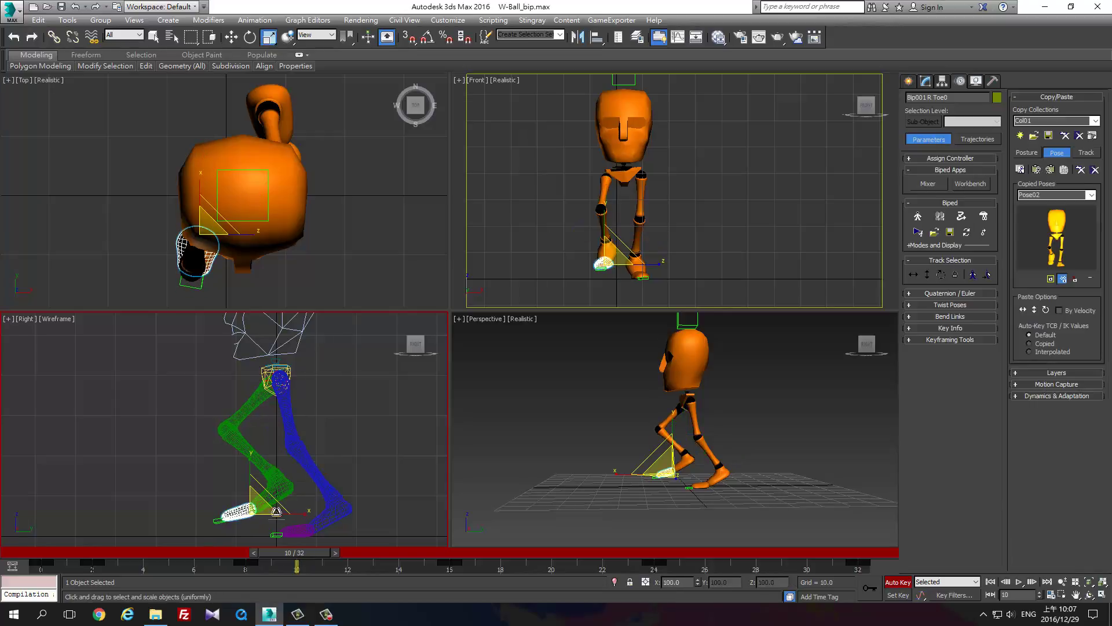
pyautogui.press('e')
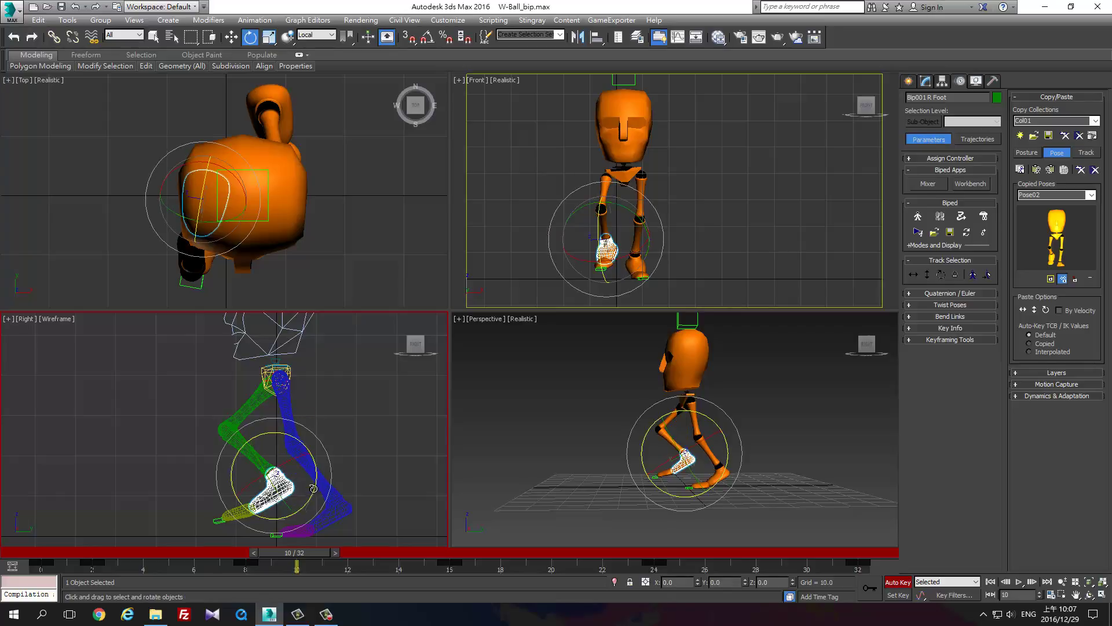
pyautogui.moveTo(313, 488); pyautogui.dragTo(248, 526)
pyautogui.moveTo(306, 562)
pyautogui.mouseDown()
pyautogui.moveTo(75, 560)
pyautogui.moveTo(57, 546)
pyautogui.moveTo(380, 595)
pyautogui.moveTo(169, 586)
pyautogui.moveTo(133, 557)
pyautogui.moveTo(185, 565)
pyautogui.moveTo(1, 550)
pyautogui.mouseUp()
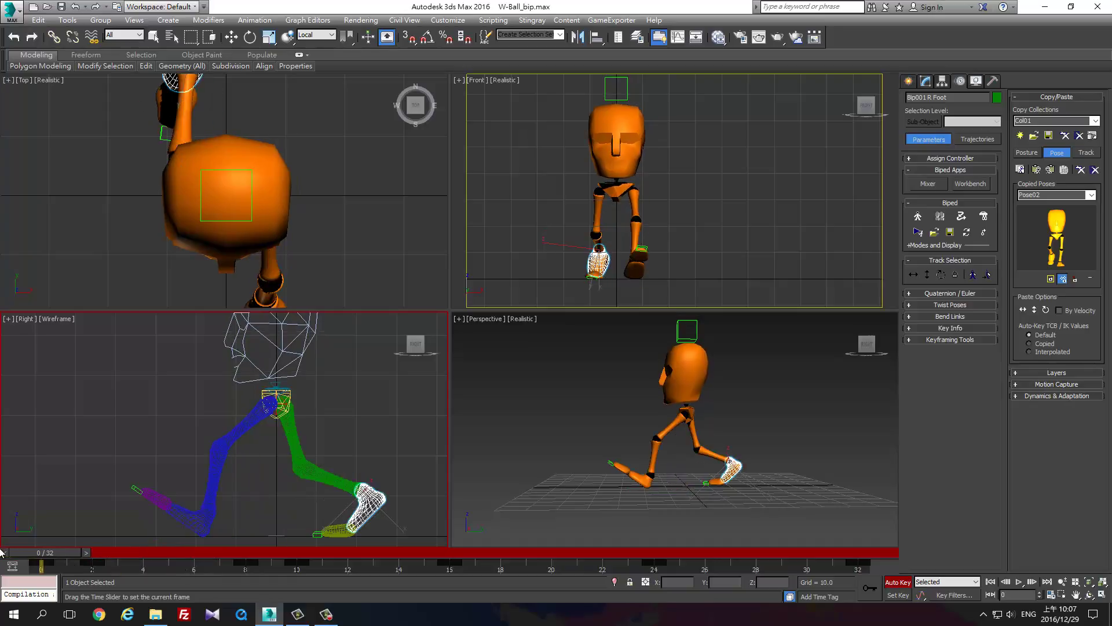
# Scrub from frame 0 to 10 to review the right foot and switch to Rotate
pyautogui.moveTo(74, 566)
pyautogui.mouseDown()
pyautogui.moveTo(203, 596)
pyautogui.moveTo(303, 599)
pyautogui.moveTo(264, 609)
pyautogui.moveTo(314, 607)
pyautogui.moveTo(203, 494)
pyautogui.moveTo(237, 475)
pyautogui.moveTo(176, 552)
pyautogui.moveTo(27, 557)
pyautogui.moveTo(307, 575)
pyautogui.mouseUp()
pyautogui.press('e')
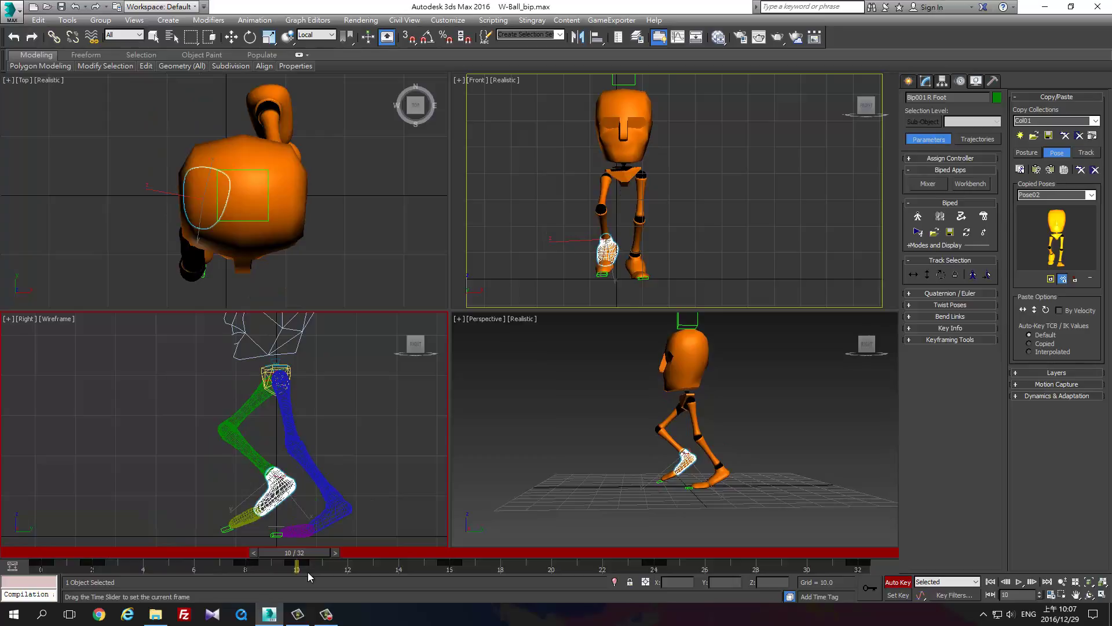
# Copy the frame 2 pose and paste it onto frame 18
pyautogui.moveTo(307, 572)
pyautogui.mouseDown()
pyautogui.moveTo(77, 566)
pyautogui.moveTo(240, 561)
pyautogui.moveTo(92, 577)
pyautogui.mouseUp()
pyautogui.press('e')
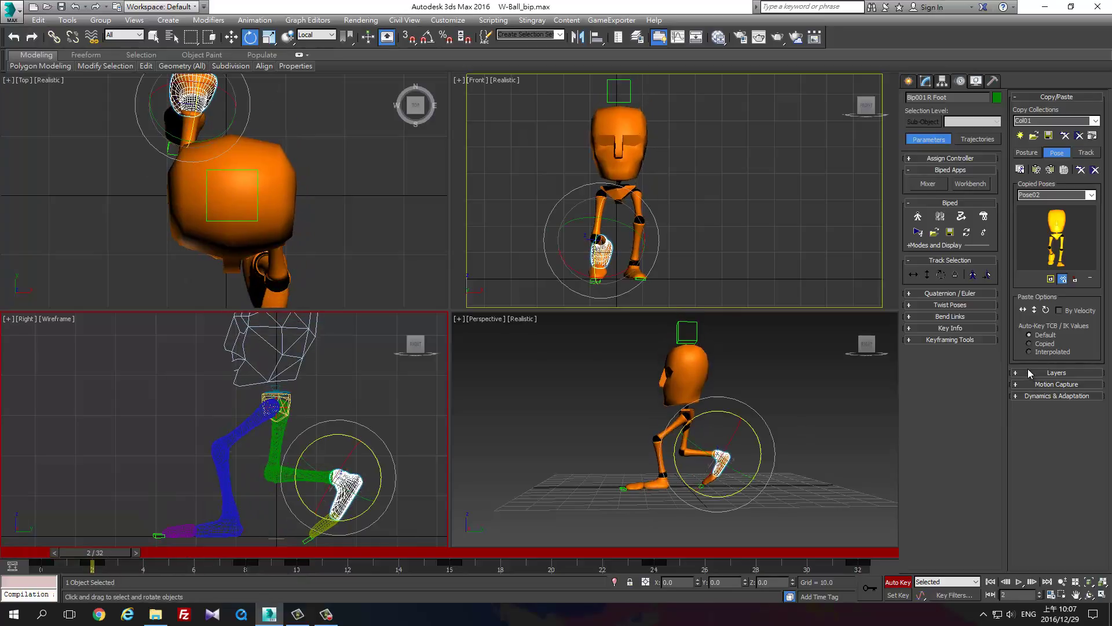
pyautogui.click(1036, 170)
pyautogui.moveTo(113, 551); pyautogui.dragTo(513, 553)
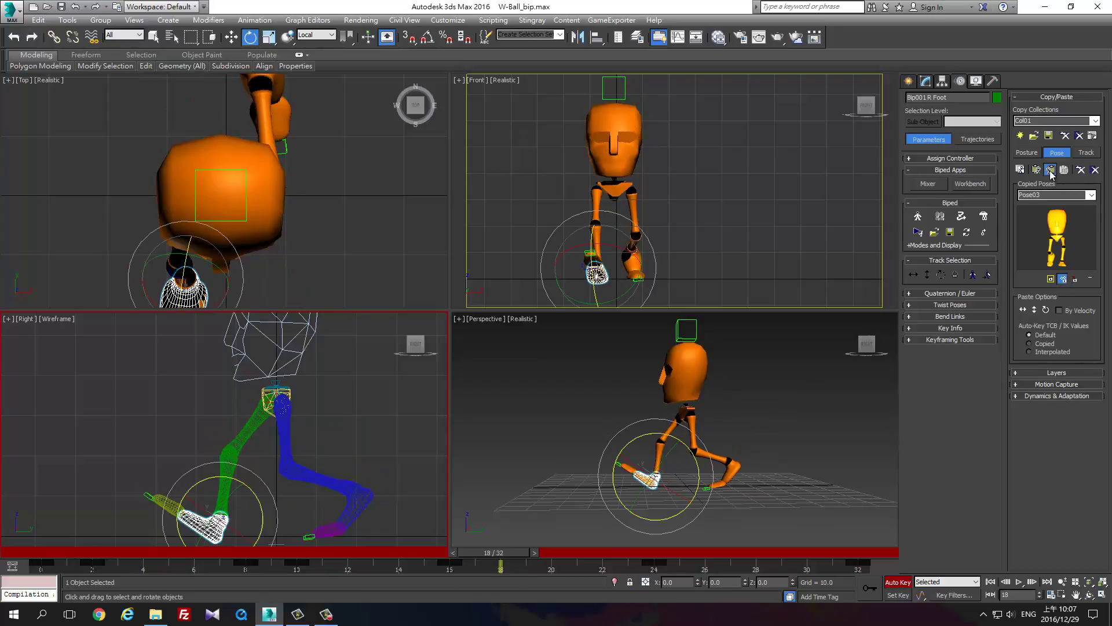
pyautogui.click(1051, 170)
# Copy the frame 10 pose and paste it onto frame 26
pyautogui.click(293, 553)
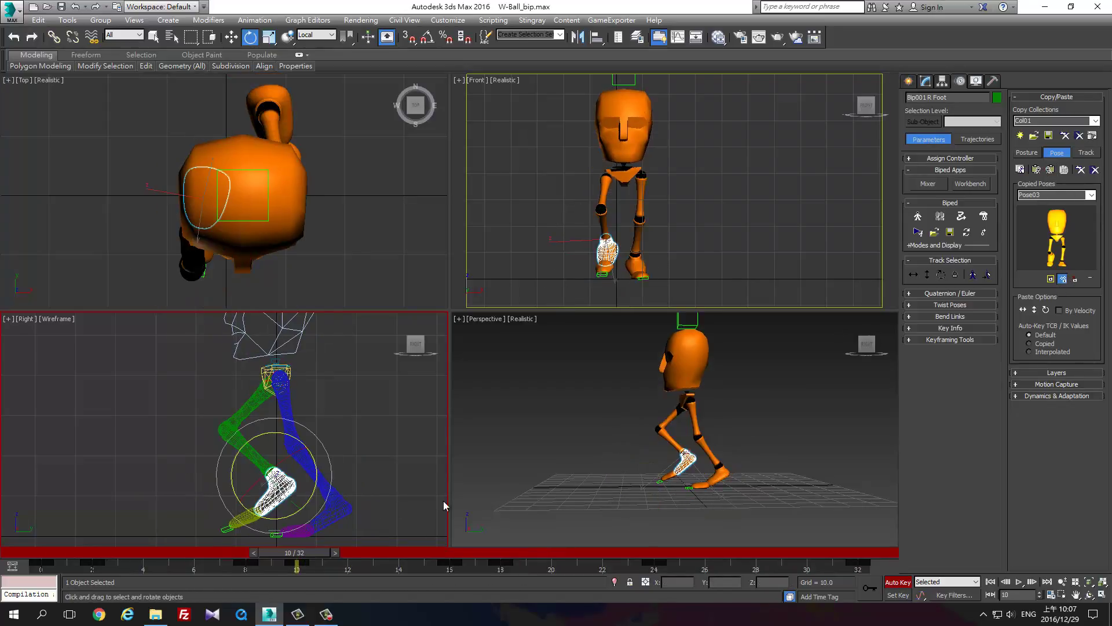
pyautogui.click(1019, 169)
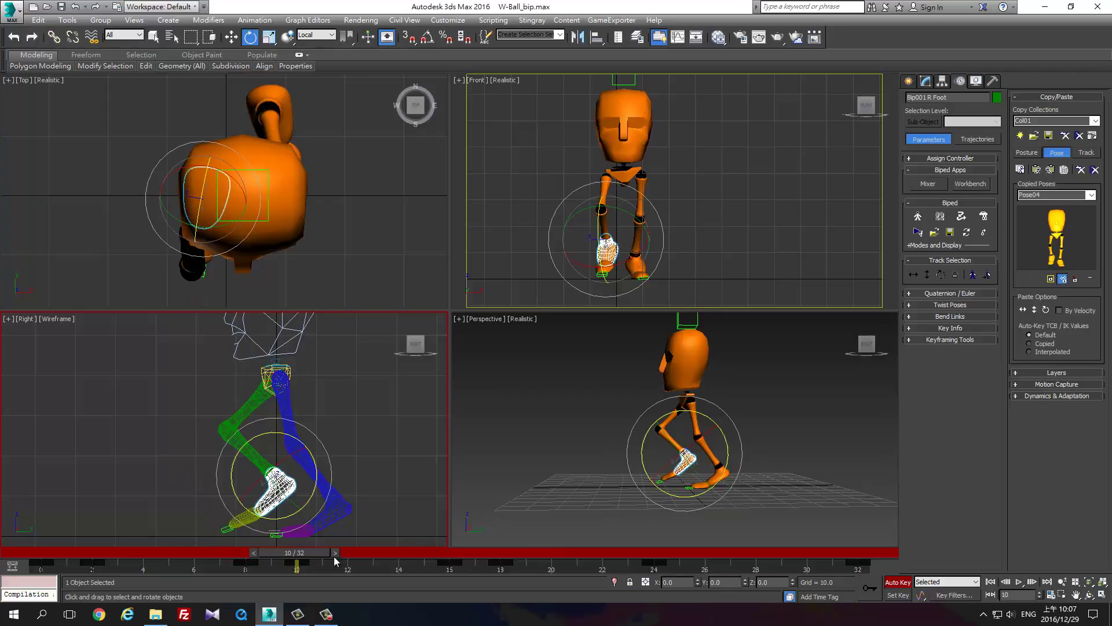
pyautogui.moveTo(334, 554); pyautogui.dragTo(734, 553)
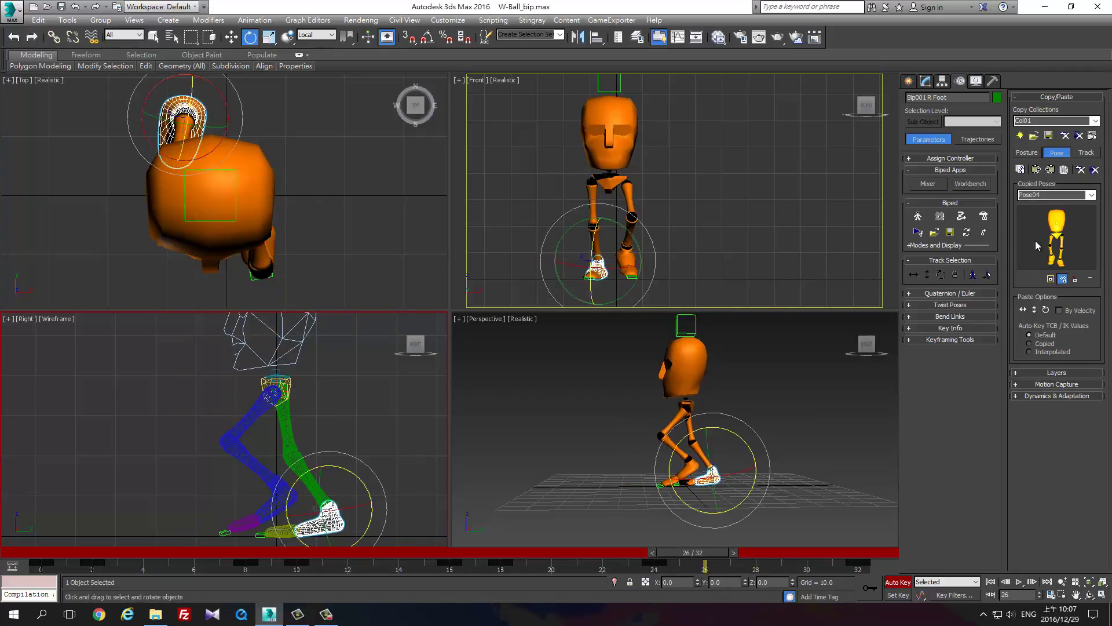
pyautogui.click(1050, 171)
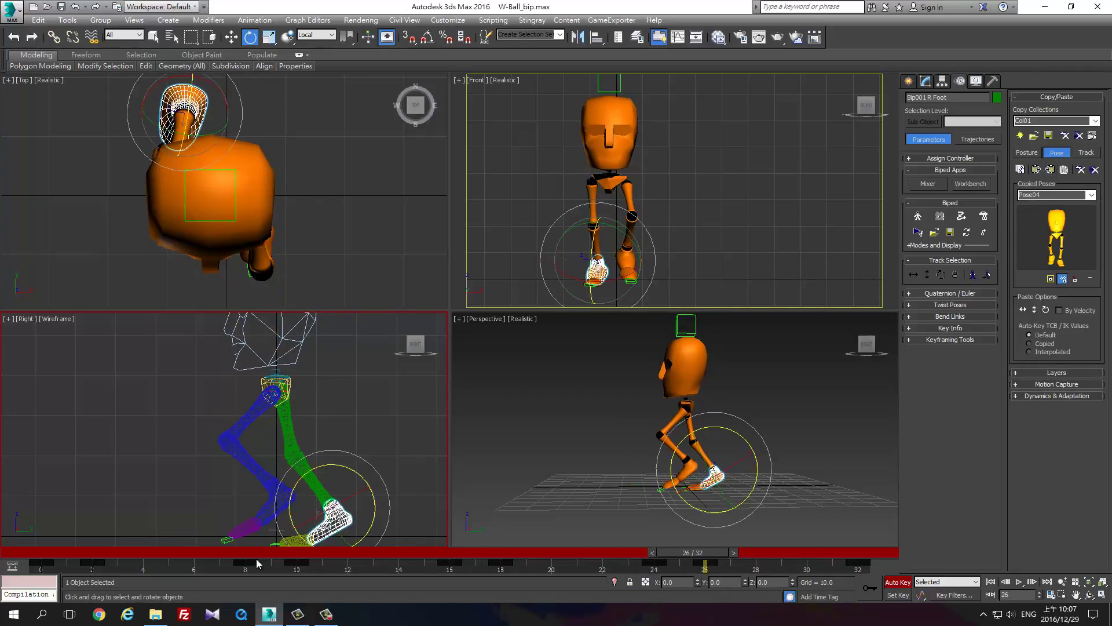
pyautogui.click(913, 274)
pyautogui.moveTo(130, 550); pyautogui.dragTo(112, 557)
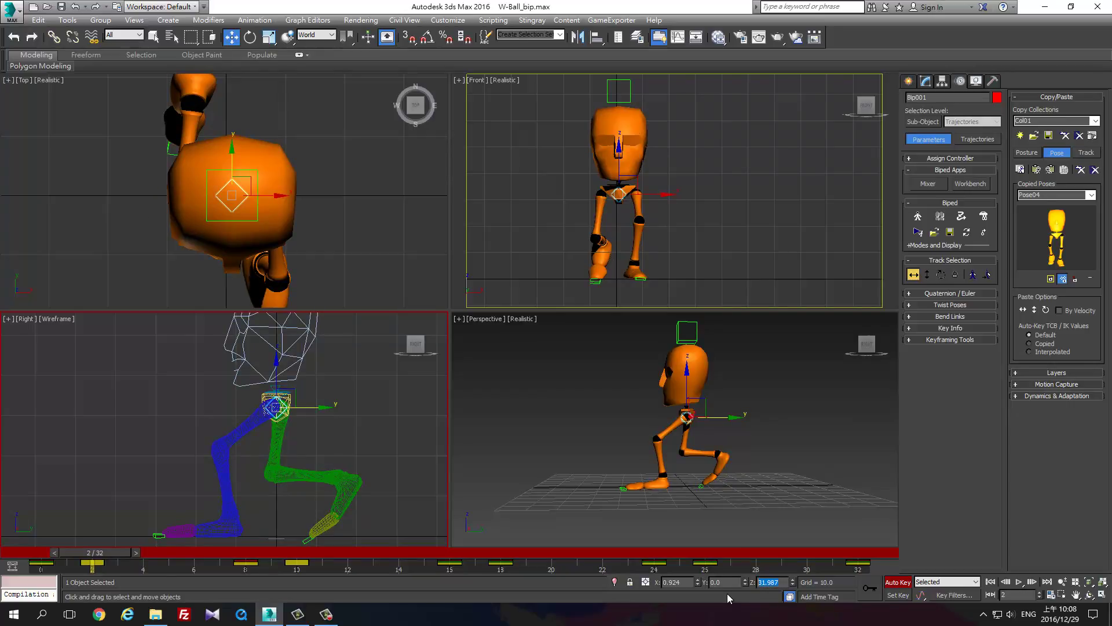
# Set body height 31.987 at frame 18 and 38.623 at frame 26, zeroing the sideways offset
pyautogui.click(509, 558)
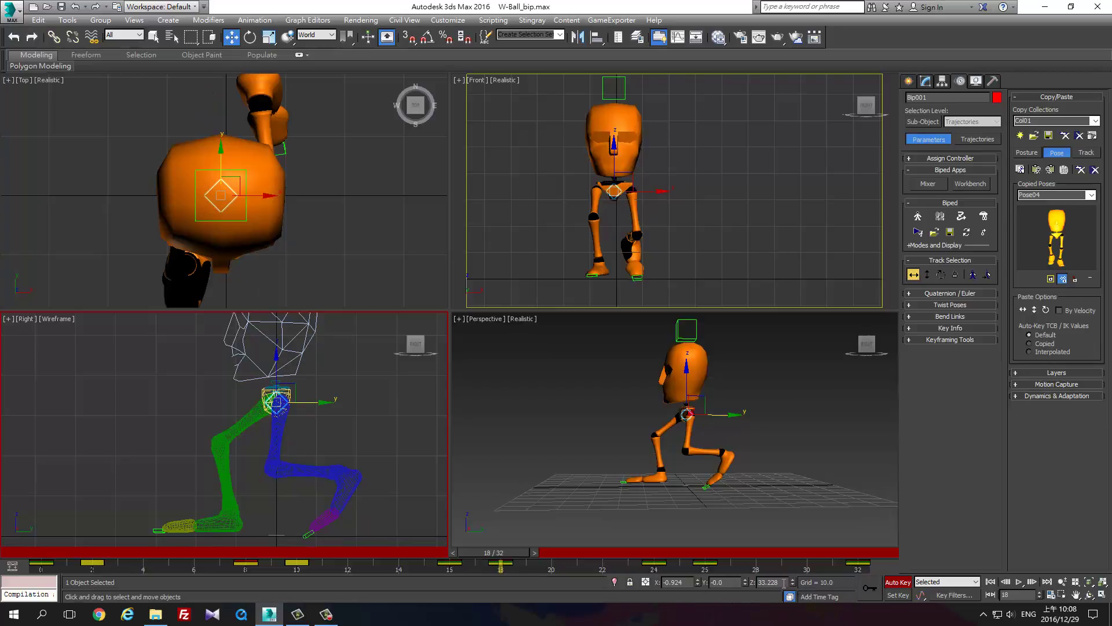
pyautogui.press('Return')
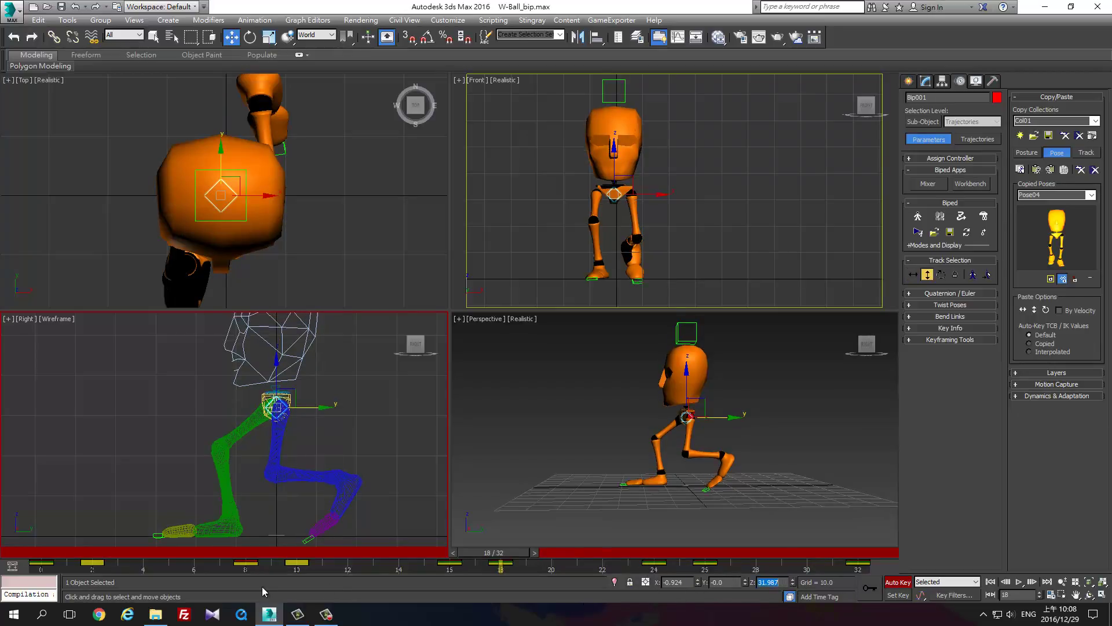
pyautogui.click(305, 561)
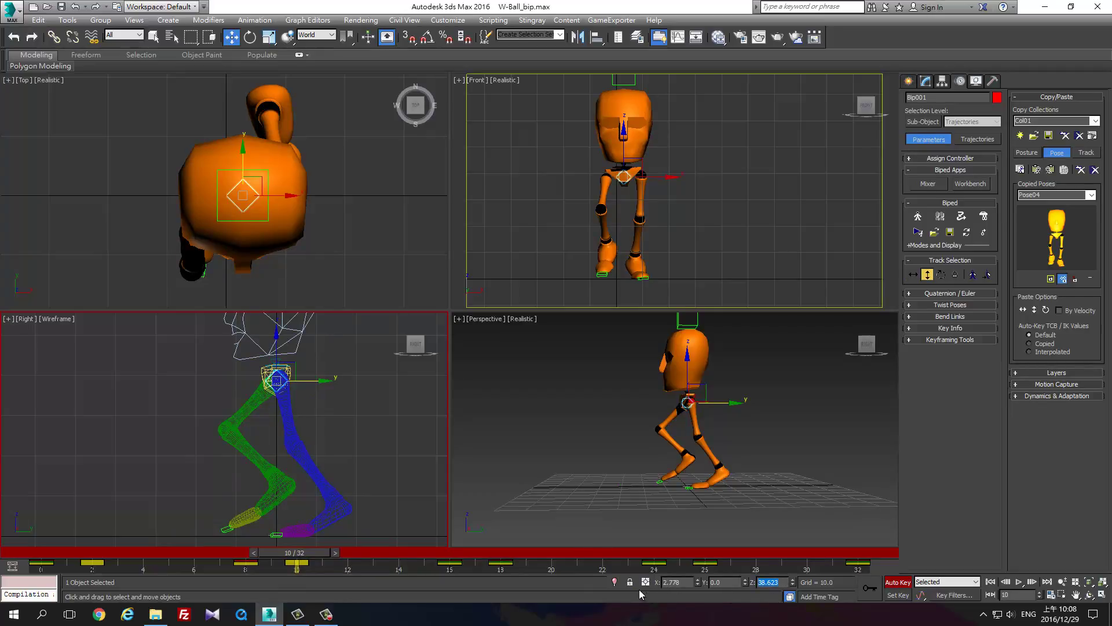
pyautogui.click(707, 558)
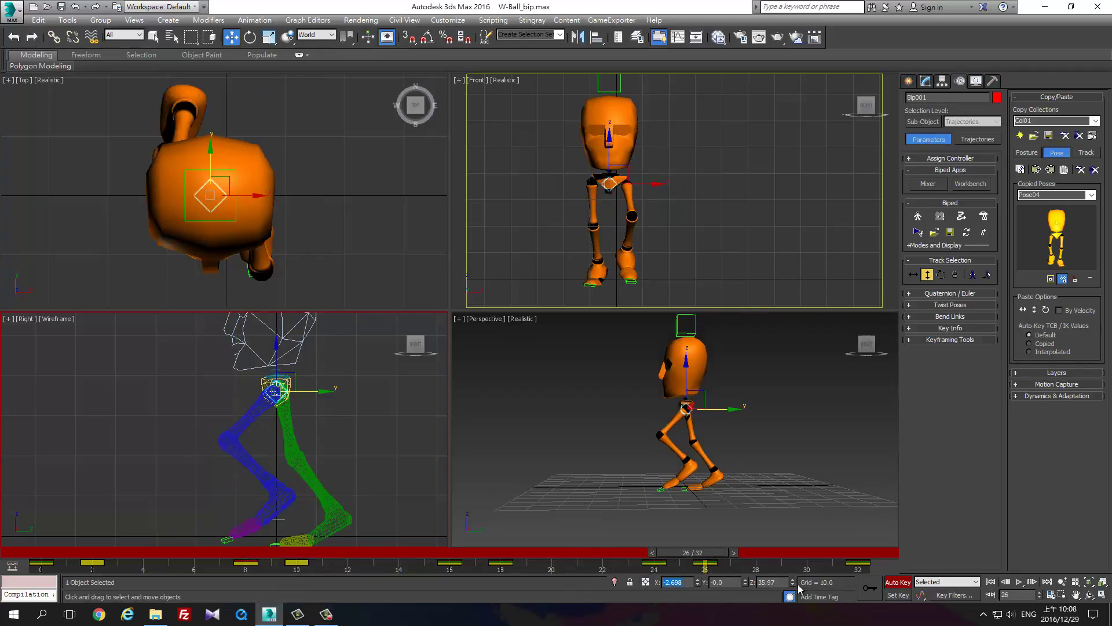
pyautogui.write('38.623')
pyautogui.rightClick(745, 582)
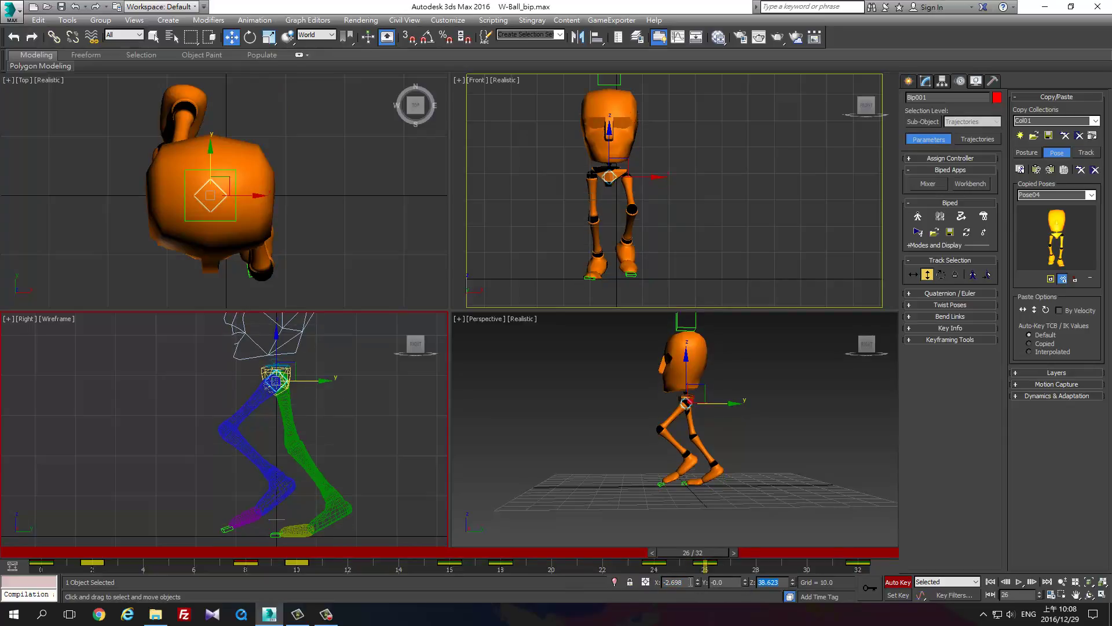
pyautogui.click(311, 560)
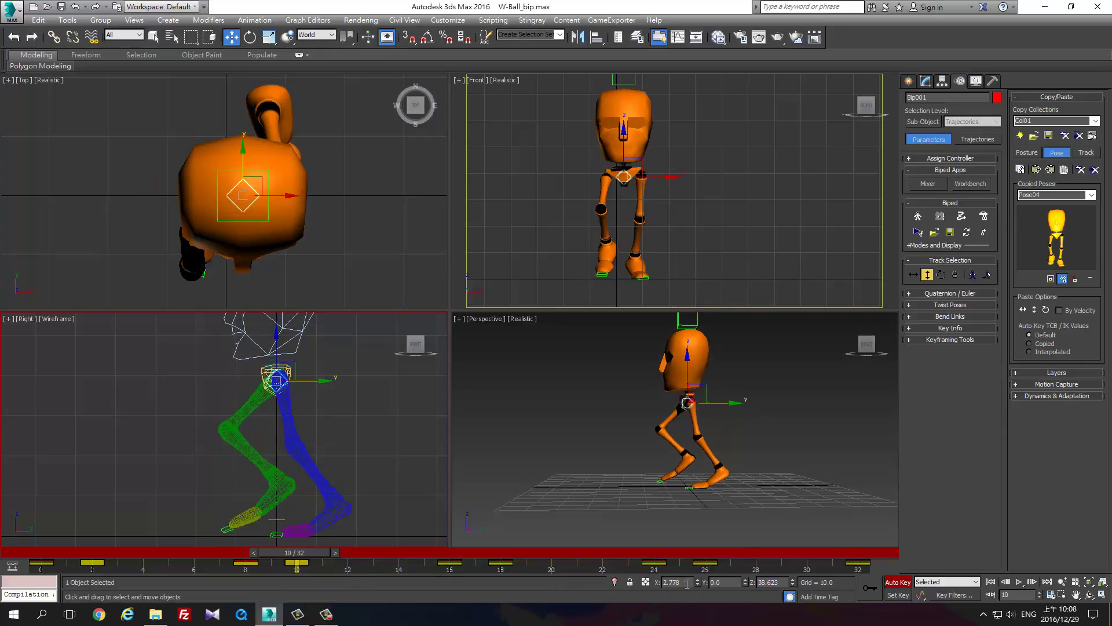
pyautogui.click(702, 564)
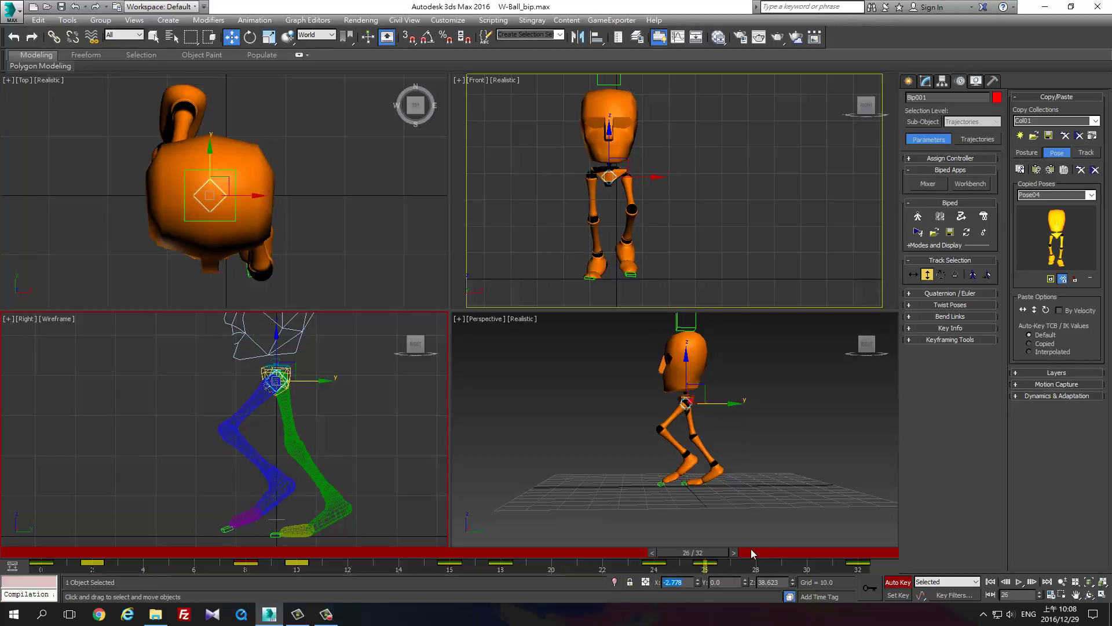
pyautogui.moveTo(692, 552); pyautogui.dragTo(44, 552)
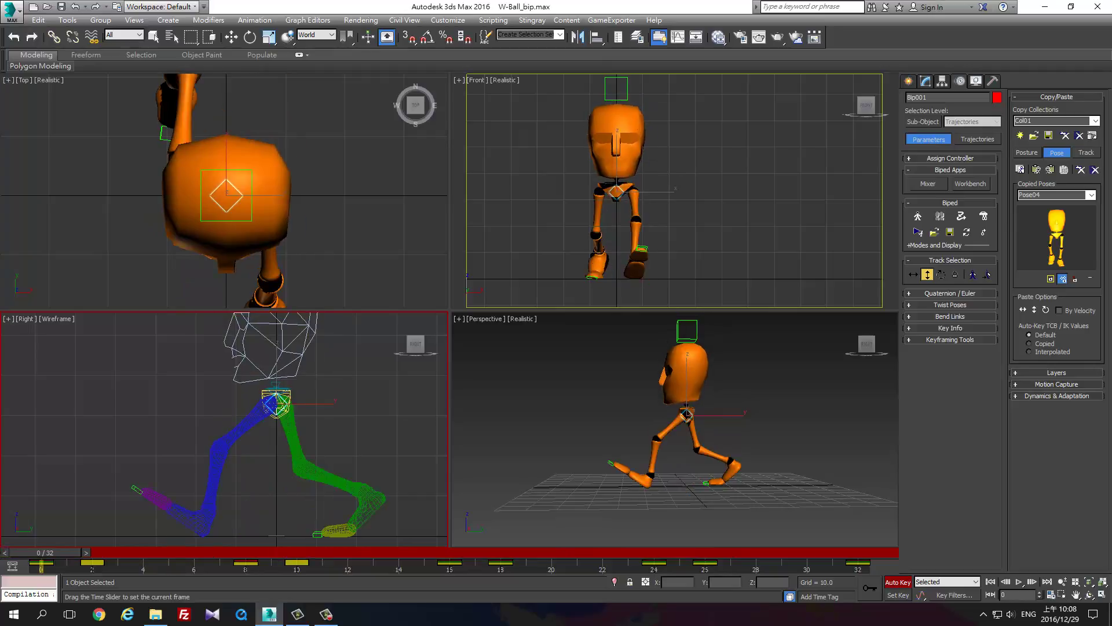
# Play the walk cycle, orbiting the Perspective view and panning the Right view, then stop at frame 18
pyautogui.click(1018, 582)
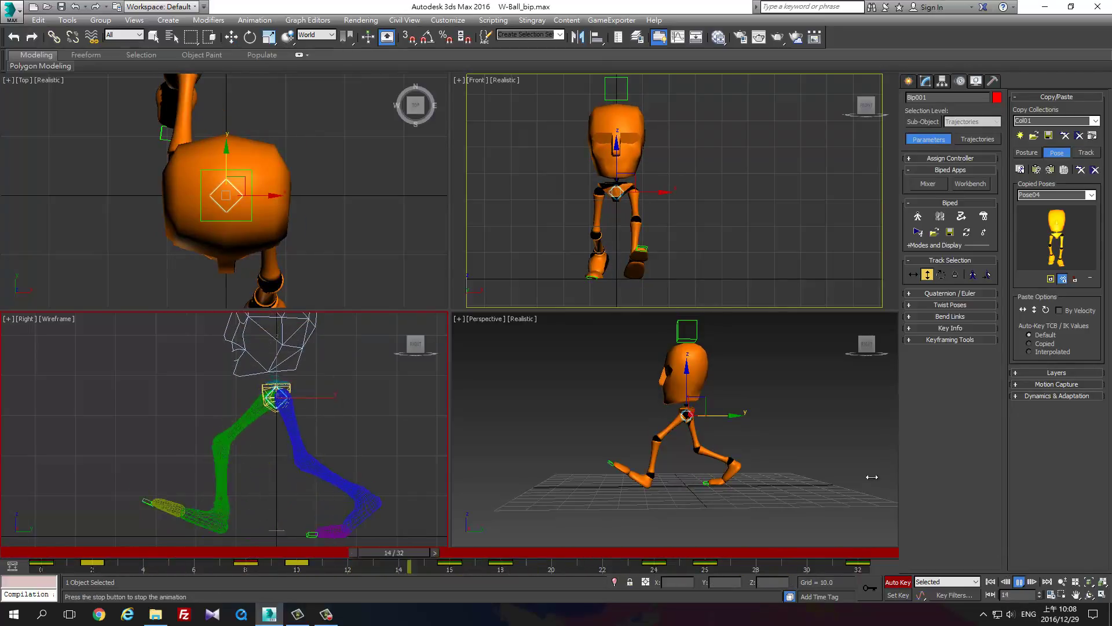
pyautogui.keyDown('alt'); pyautogui.moveTo(713, 498); pyautogui.dragTo(754, 510, button='middle'); pyautogui.keyUp('alt')
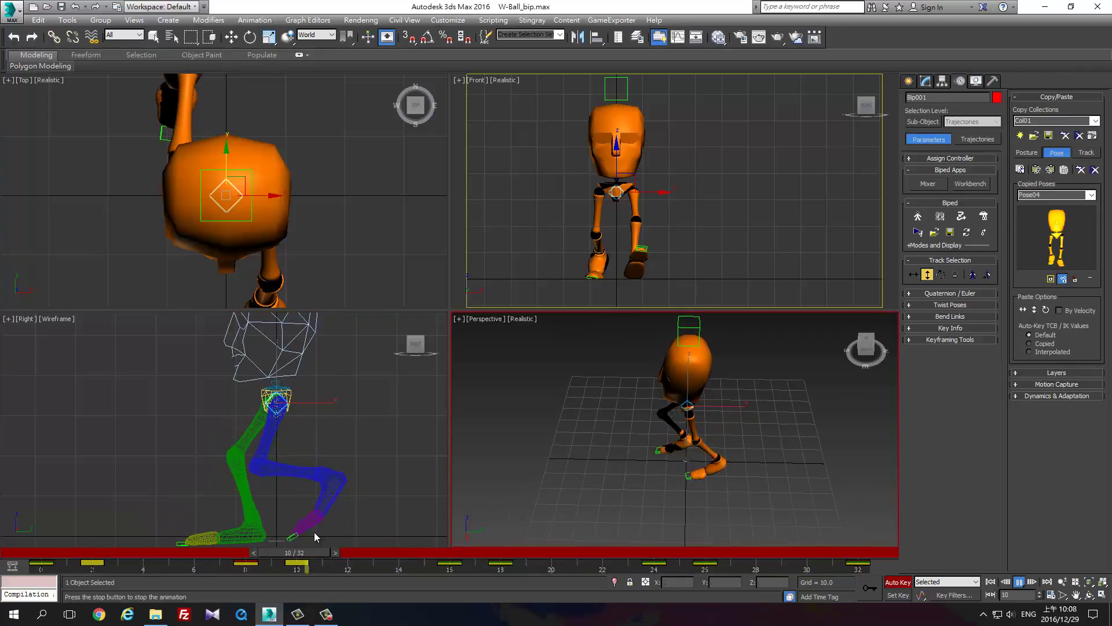
pyautogui.moveTo(553, 499)
pyautogui.keyDown('alt'); pyautogui.mouseDown(button='middle')
pyautogui.moveTo(518, 467)
pyautogui.moveTo(645, 519)
pyautogui.mouseUp(button='middle'); pyautogui.keyUp('alt')
pyautogui.moveTo(767, 496)
pyautogui.keyDown('alt'); pyautogui.mouseDown(button='middle')
pyautogui.moveTo(951, 449)
pyautogui.moveTo(918, 461)
pyautogui.mouseUp(button='middle'); pyautogui.keyUp('alt')
pyautogui.moveTo(744, 444)
pyautogui.keyDown('alt'); pyautogui.mouseDown(button='middle')
pyautogui.moveTo(851, 471)
pyautogui.moveTo(796, 484)
pyautogui.mouseUp(button='middle'); pyautogui.keyUp('alt')
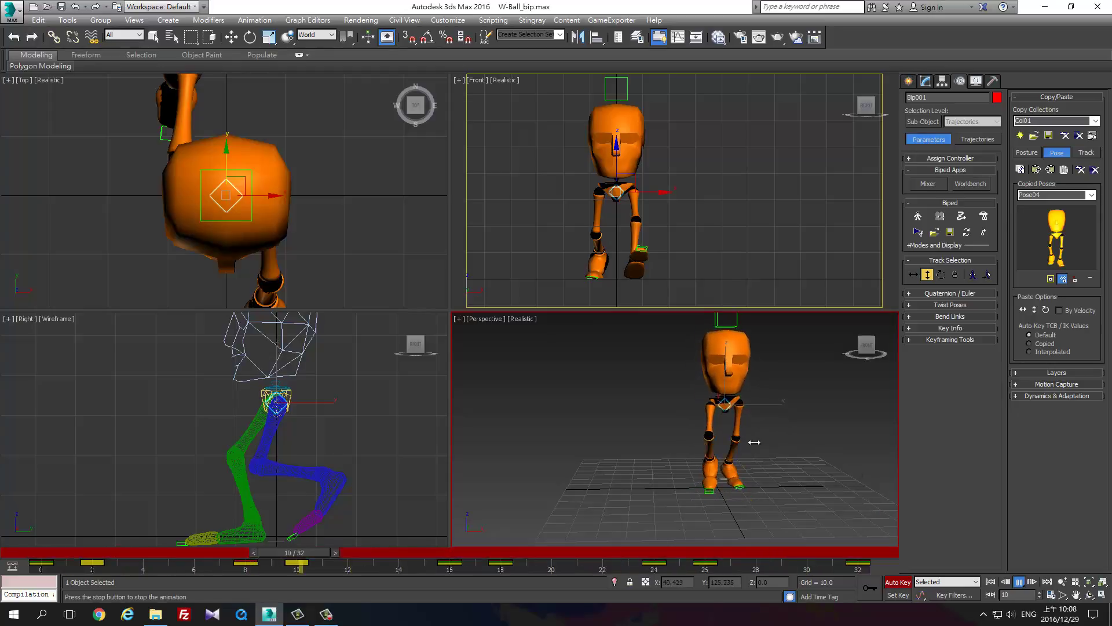
pyautogui.moveTo(795, 484)
pyautogui.keyDown('alt'); pyautogui.mouseDown(button='middle')
pyautogui.moveTo(764, 459)
pyautogui.moveTo(759, 486)
pyautogui.mouseUp(button='middle'); pyautogui.keyUp('alt')
pyautogui.scroll(-5, 775, 480)
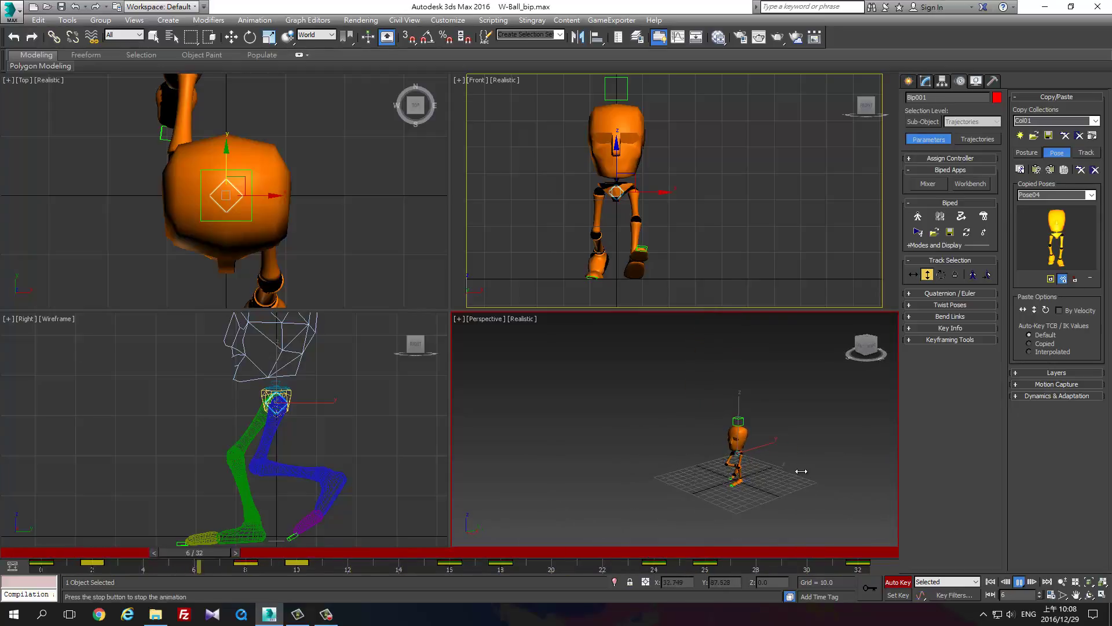
pyautogui.scroll(-2, 408, 415)
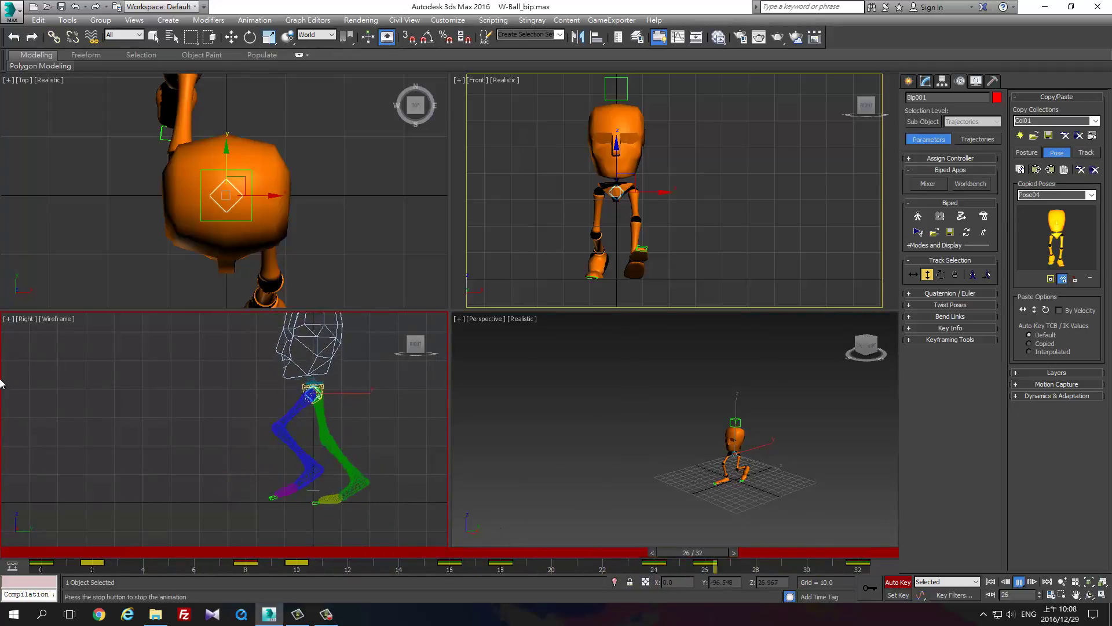
pyautogui.moveTo(327, 348); pyautogui.dragTo(296, 391, button='middle')
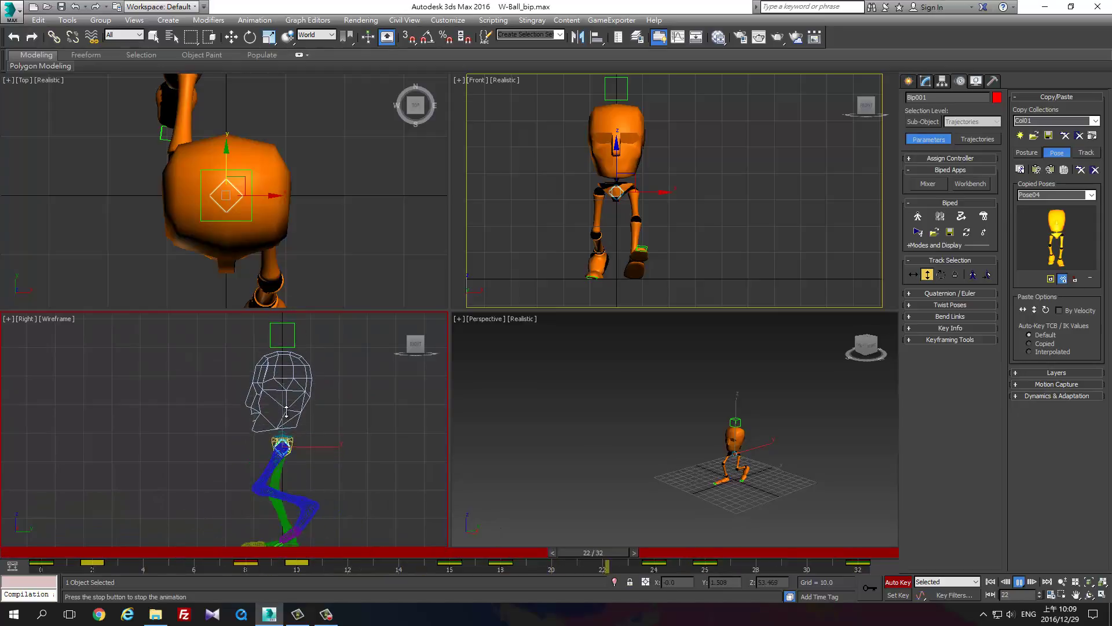
pyautogui.click(1019, 583)
# Turn Auto Key off and scrub frames 10 to 27, settling on frame 8
pyautogui.click(898, 582)
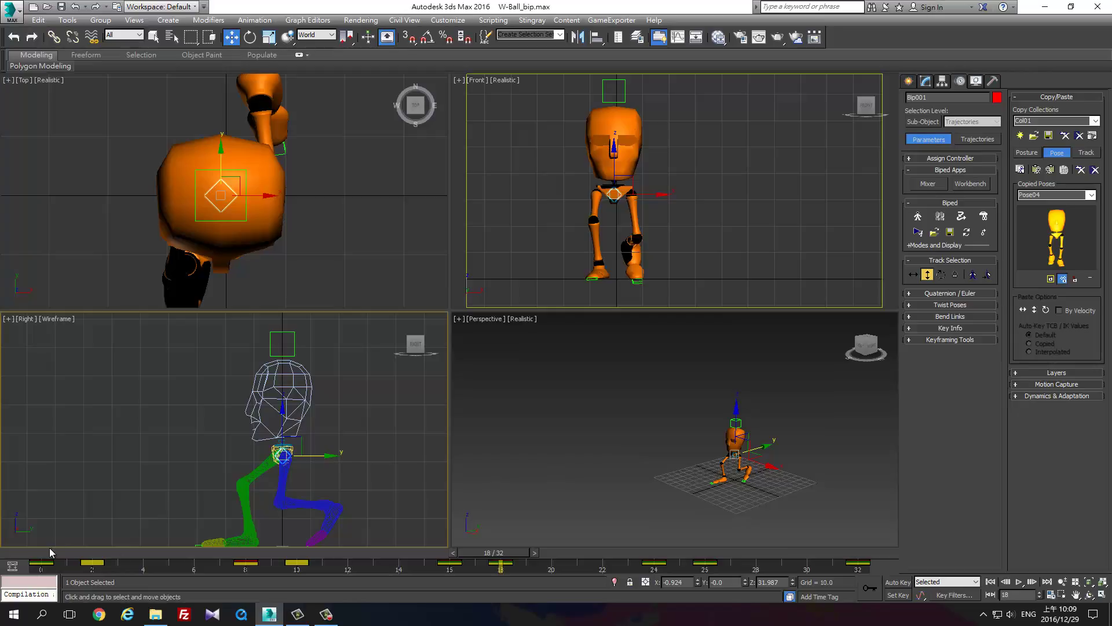
pyautogui.moveTo(49, 552); pyautogui.dragTo(311, 553)
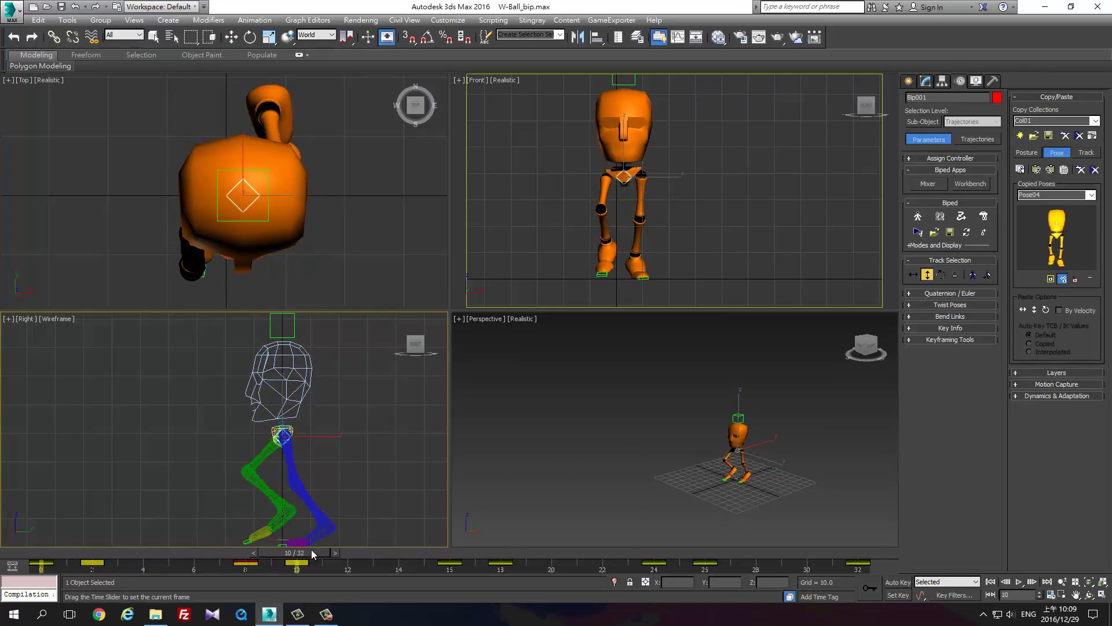
pyautogui.moveTo(311, 553)
pyautogui.mouseDown()
pyautogui.moveTo(746, 611)
pyautogui.moveTo(270, 620)
pyautogui.mouseUp()
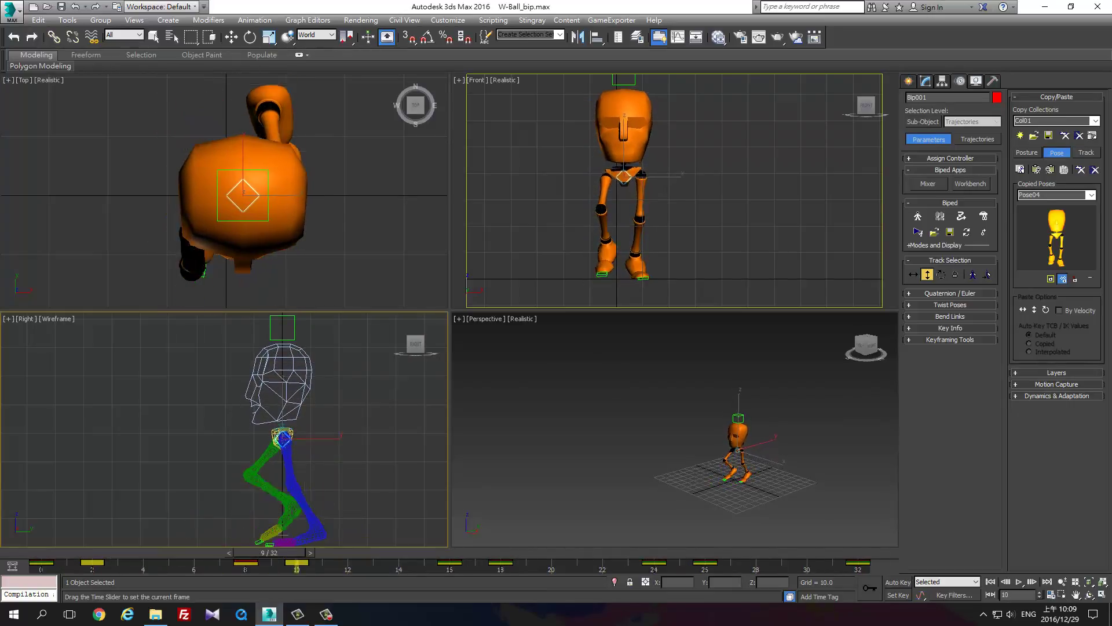
pyautogui.moveTo(269, 553); pyautogui.dragTo(246, 553)
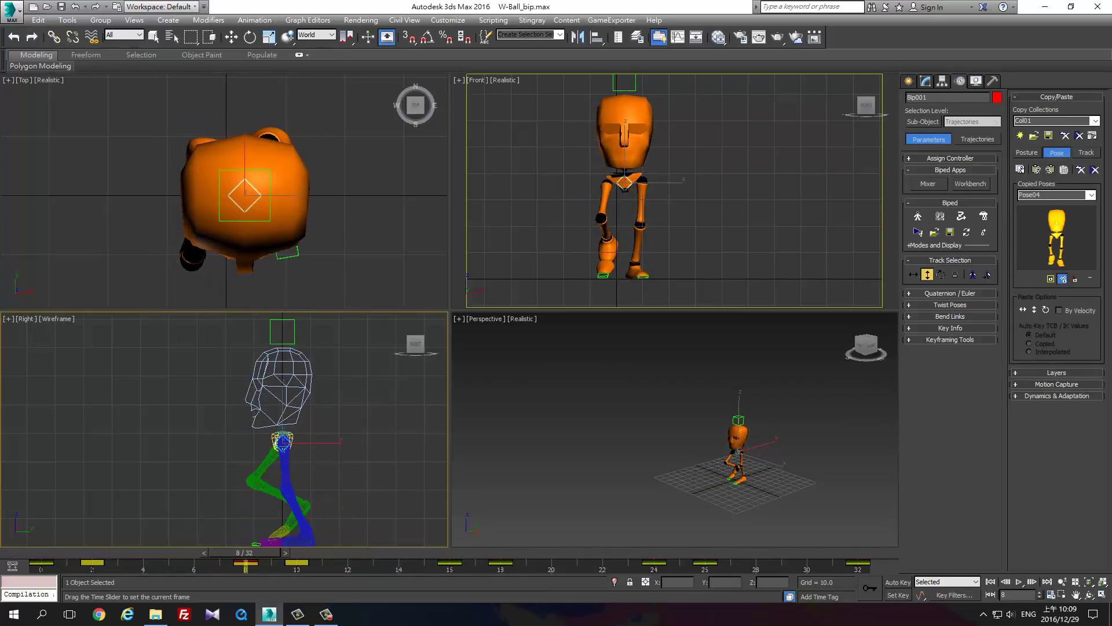
# Select Bip001 Head, test a Y-axis tilt, and enable Angle Snap
pyautogui.press('w')
pyautogui.click(651, 137)
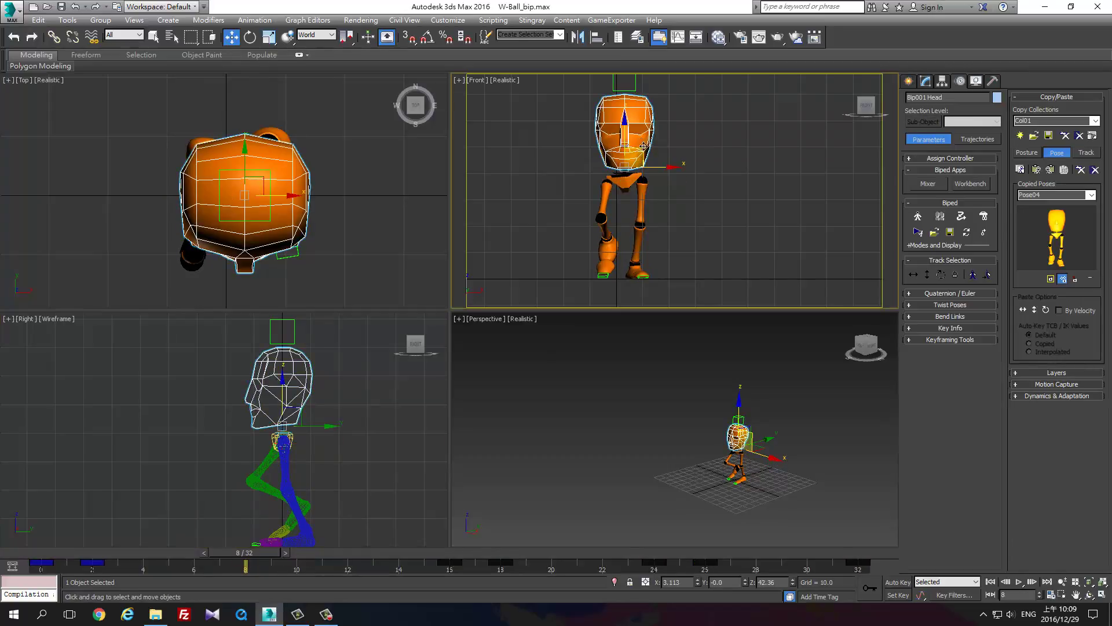
pyautogui.press('e')
pyautogui.moveTo(662, 143); pyautogui.dragTo(661, 141)
pyautogui.press('a')
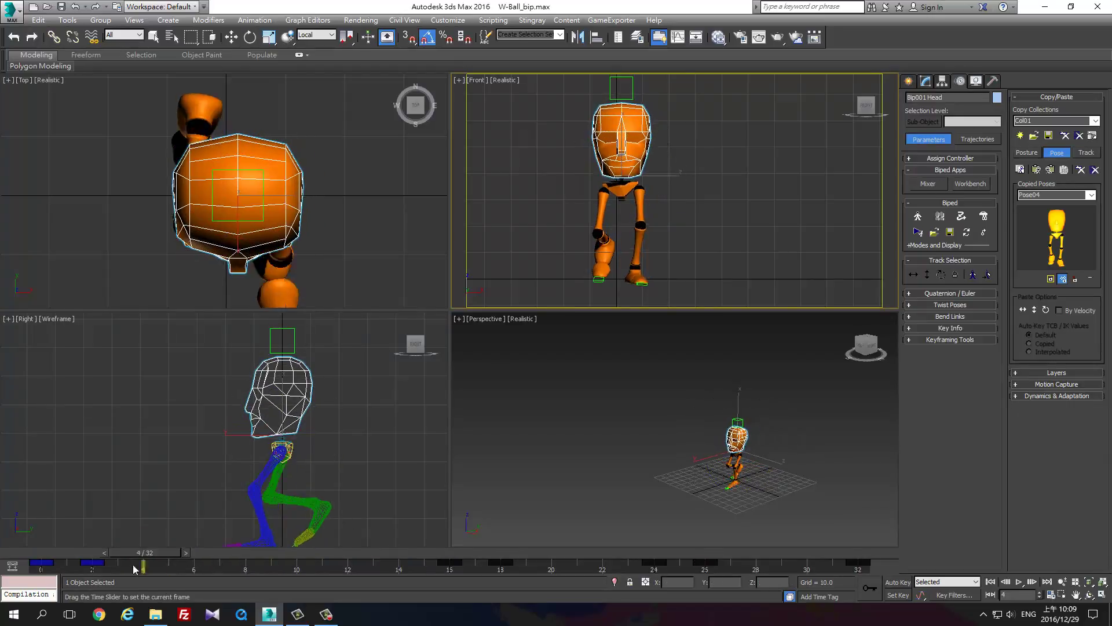
pyautogui.moveTo(263, 554); pyautogui.dragTo(64, 554)
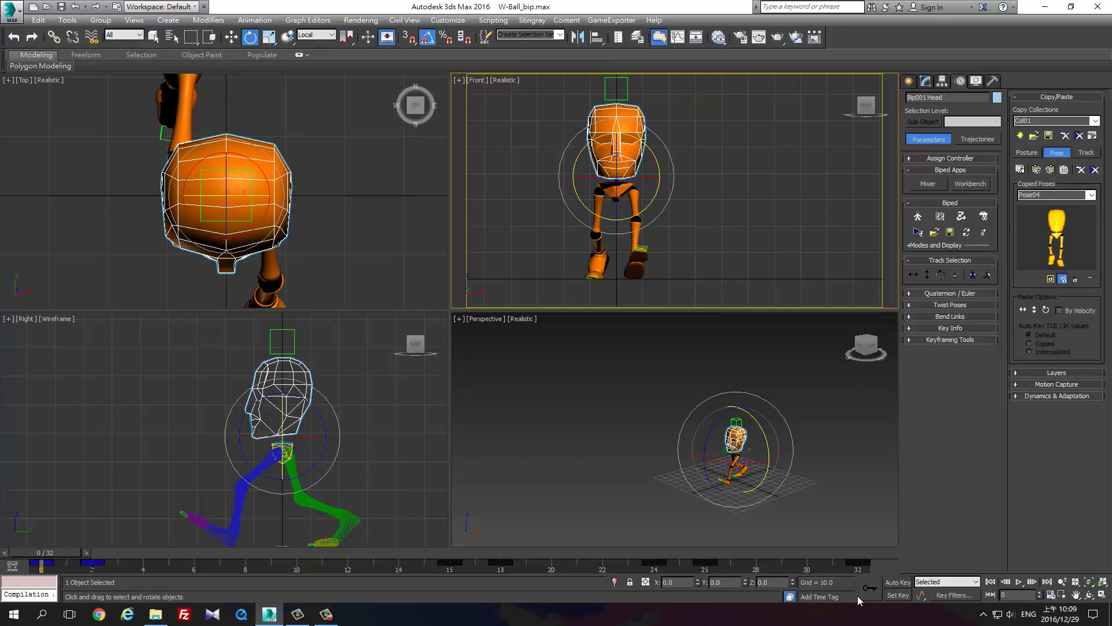
# With Auto Key on, tilt the head 5° on Y at frame 8 and 10° at frame 0
pyautogui.click(894, 582)
pyautogui.click(258, 552)
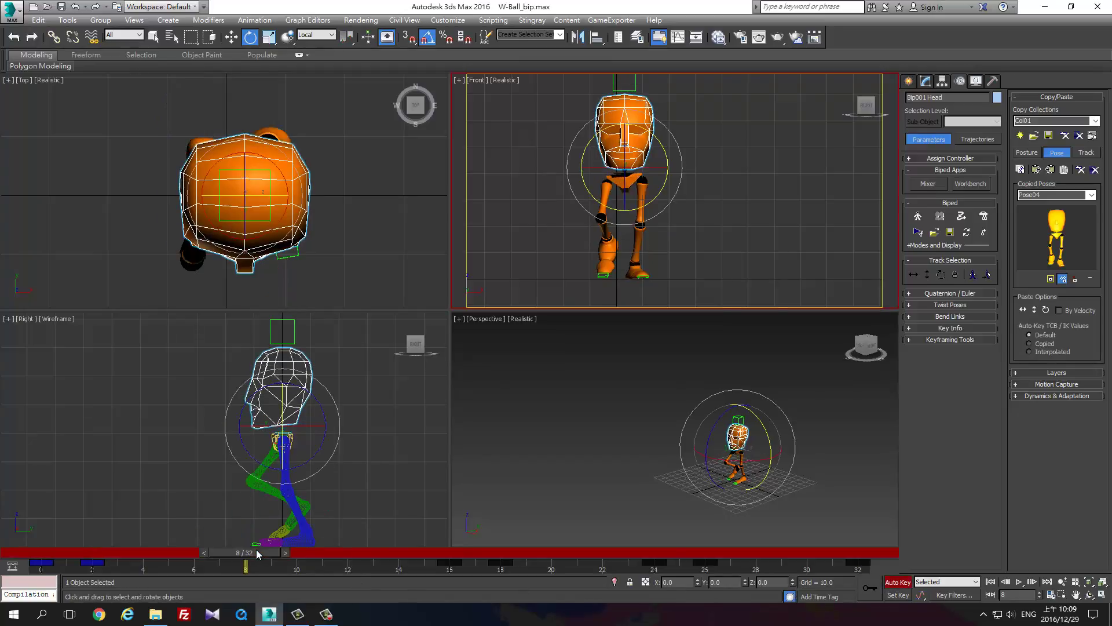
pyautogui.moveTo(665, 149); pyautogui.dragTo(669, 152)
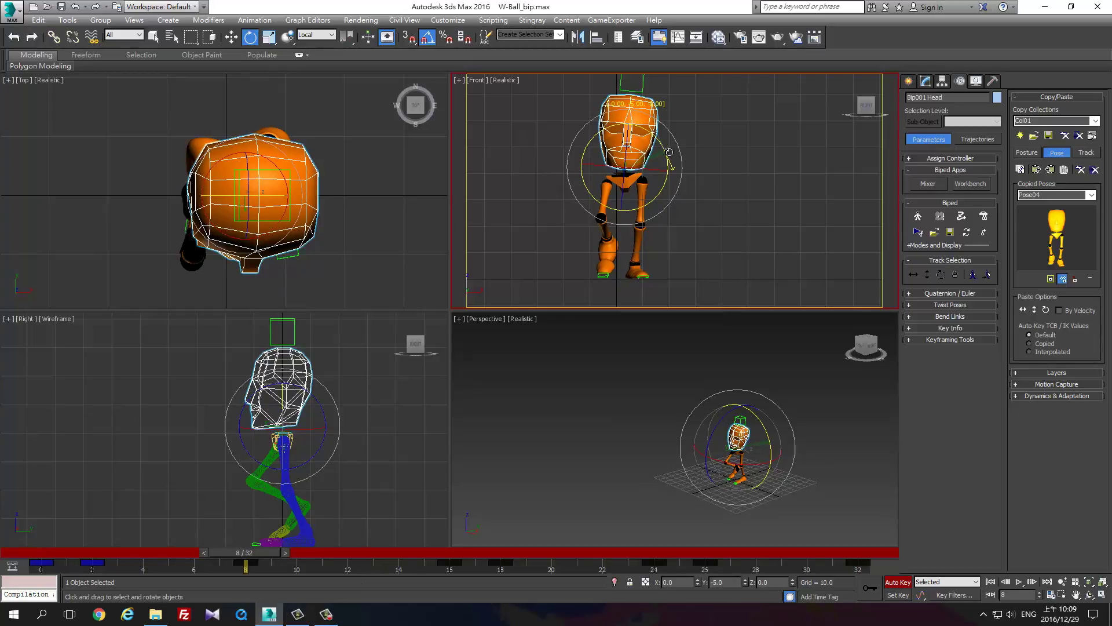
pyautogui.moveTo(666, 151); pyautogui.dragTo(666, 150)
pyautogui.moveTo(271, 554); pyautogui.dragTo(2, 550)
pyautogui.press('e')
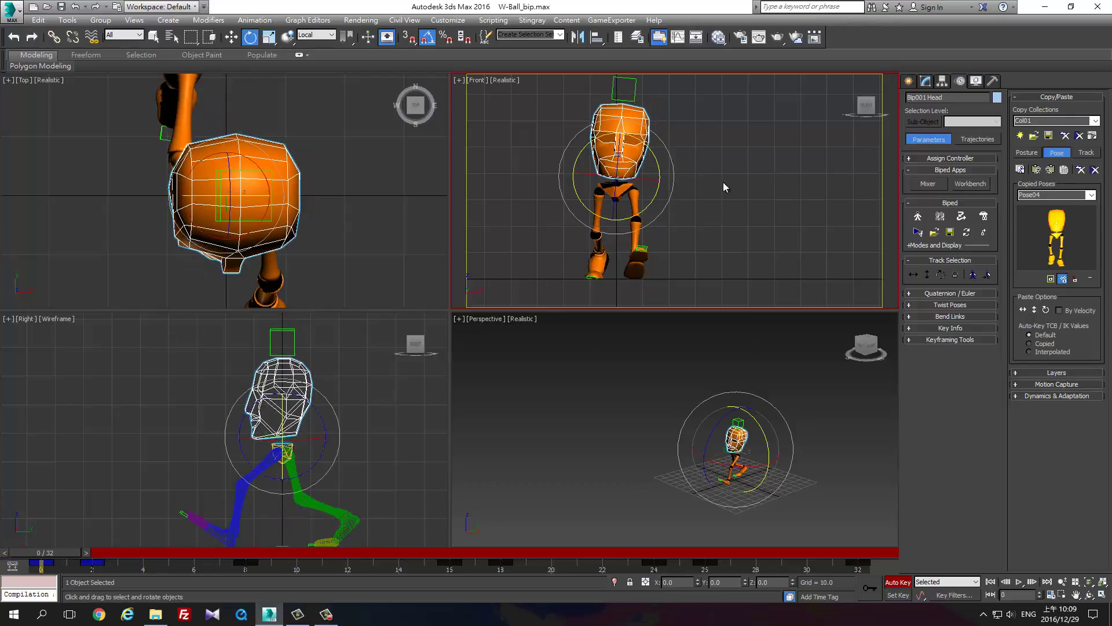
pyautogui.moveTo(654, 156); pyautogui.dragTo(633, 198)
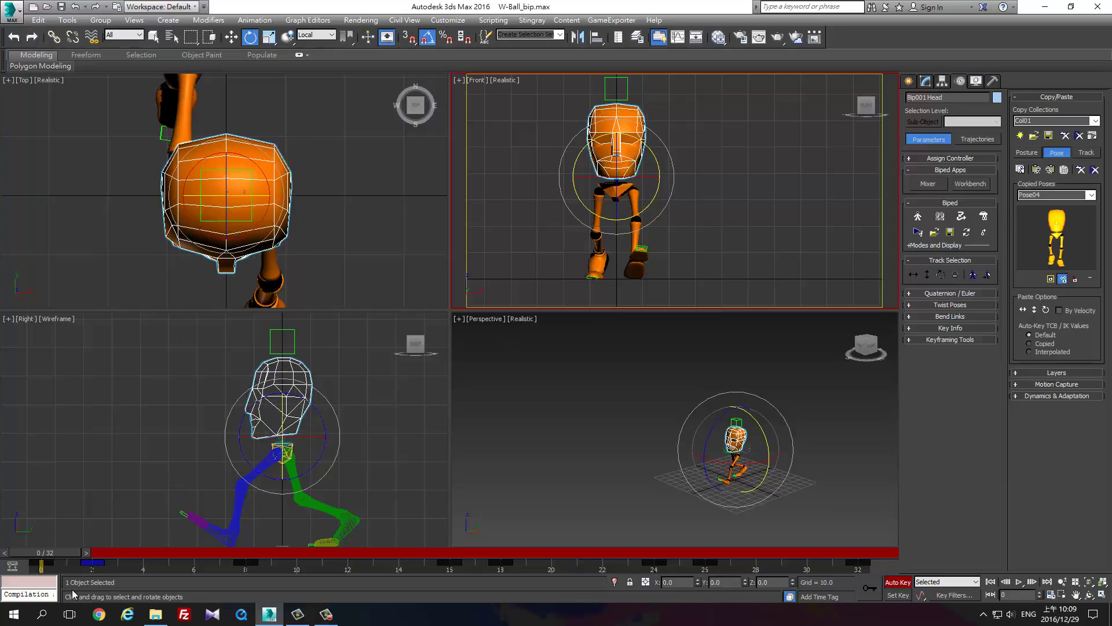
# Rotate the head 5° on Y at frame 24 and check the sway through frame 27
pyautogui.moveTo(60, 560)
pyautogui.mouseDown()
pyautogui.moveTo(332, 564)
pyautogui.moveTo(447, 596)
pyautogui.moveTo(645, 592)
pyautogui.mouseUp()
pyautogui.press('e')
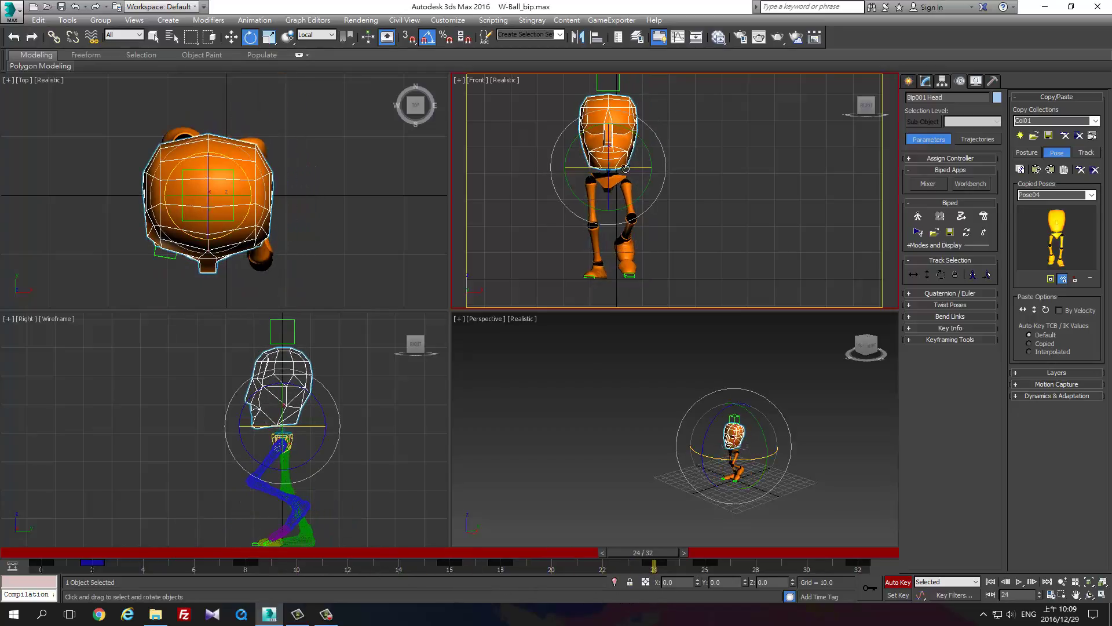
pyautogui.moveTo(648, 152); pyautogui.dragTo(646, 150)
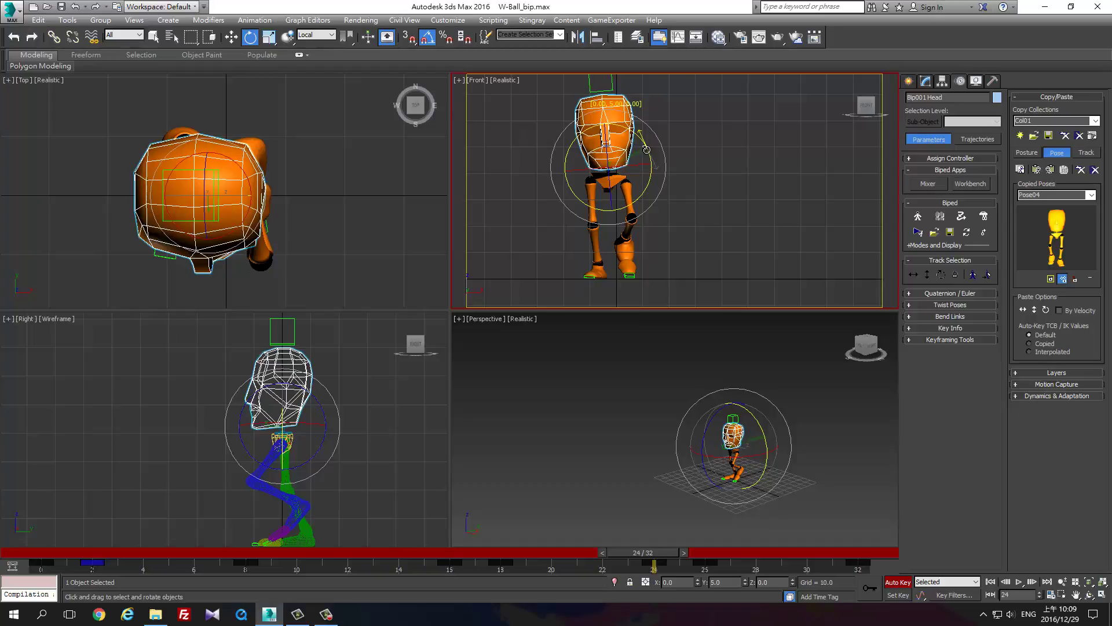
pyautogui.moveTo(654, 553)
pyautogui.mouseDown()
pyautogui.moveTo(754, 530)
pyautogui.moveTo(703, 571)
pyautogui.moveTo(717, 561)
pyautogui.moveTo(485, 562)
pyautogui.moveTo(502, 566)
pyautogui.moveTo(204, 549)
pyautogui.moveTo(55, 567)
pyautogui.moveTo(134, 564)
pyautogui.moveTo(72, 552)
pyautogui.moveTo(239, 552)
pyautogui.moveTo(81, 552)
pyautogui.moveTo(598, 588)
pyautogui.mouseUp()
pyautogui.press('e')
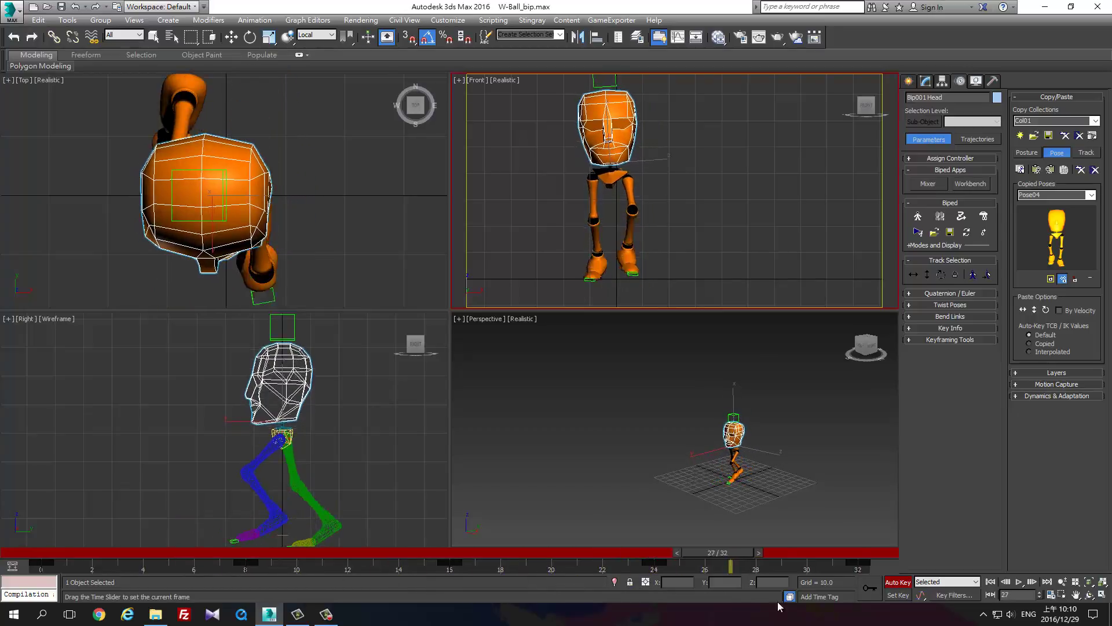
# Play back the head-rotation walk, stop at frame 16, and toggle Auto Key
pyautogui.press('e')
pyautogui.click(1020, 581)
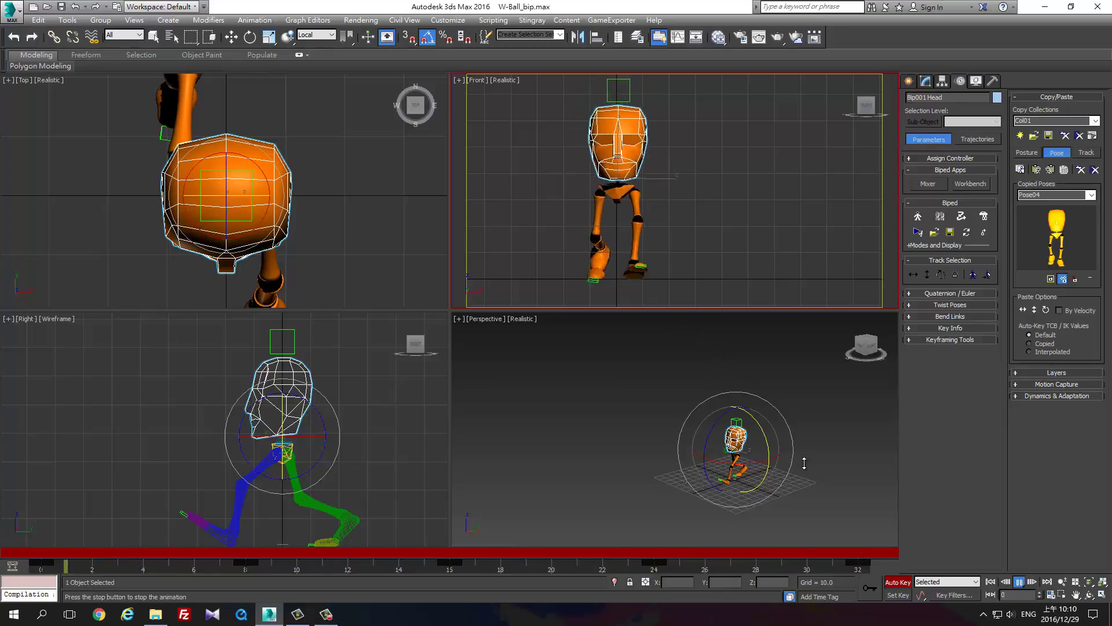
pyautogui.moveTo(798, 458)
pyautogui.mouseDown()
pyautogui.moveTo(675, 453)
pyautogui.moveTo(715, 499)
pyautogui.mouseUp()
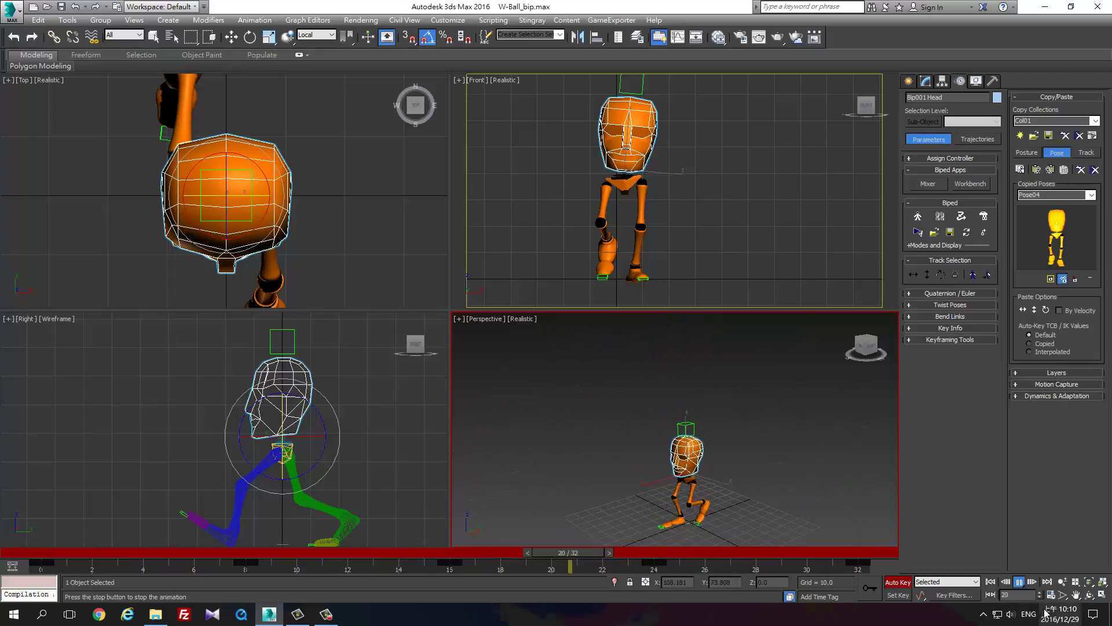
pyautogui.click(1001, 584)
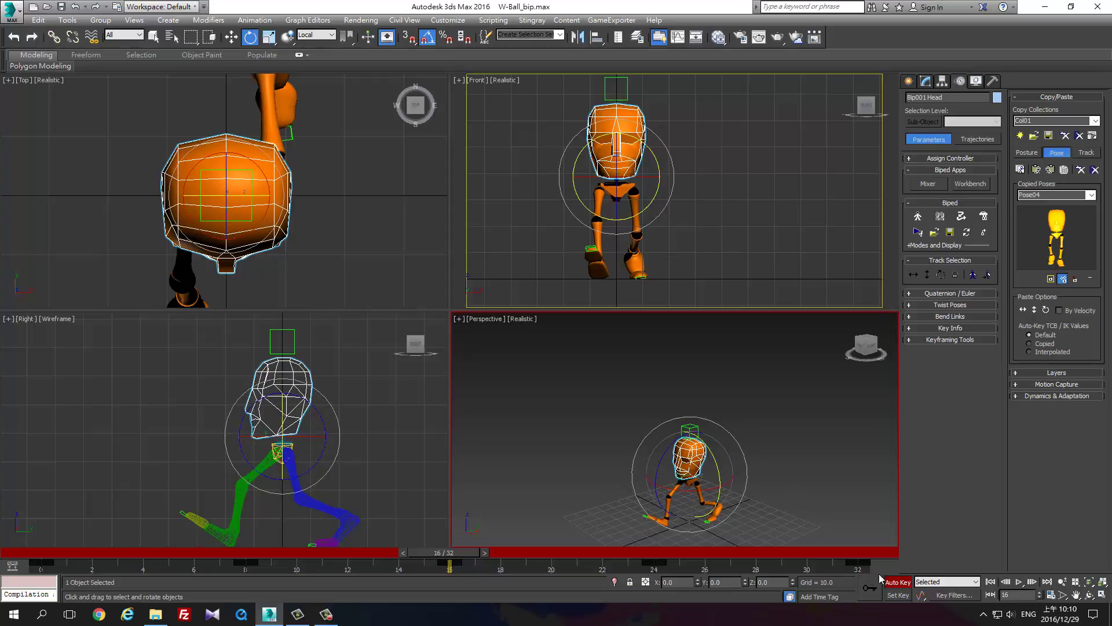
pyautogui.click(897, 581)
pyautogui.click(334, 613)
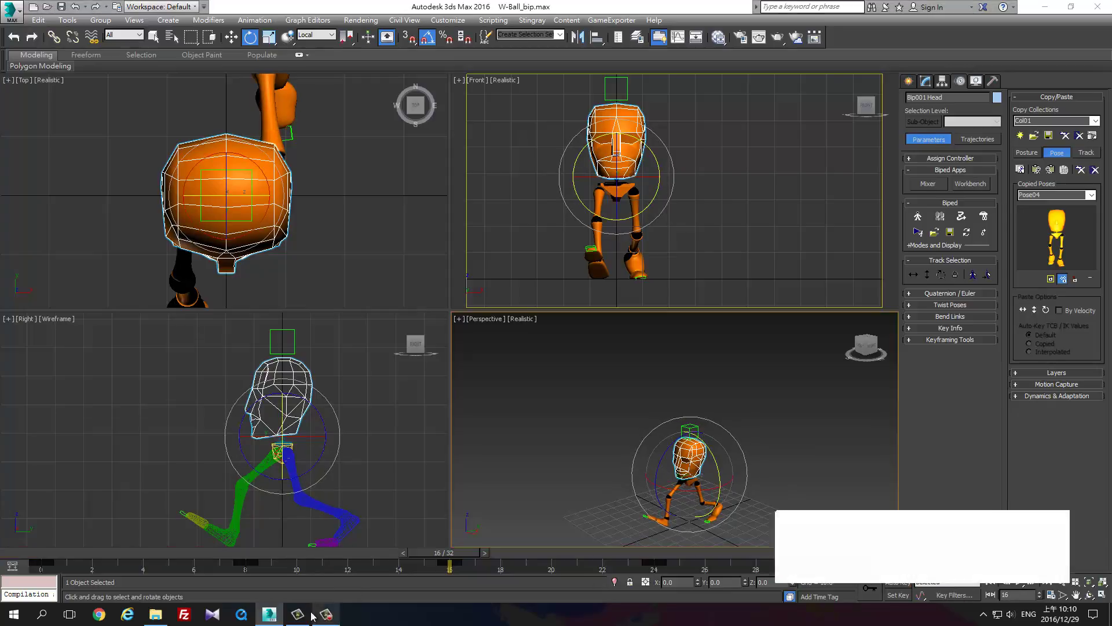